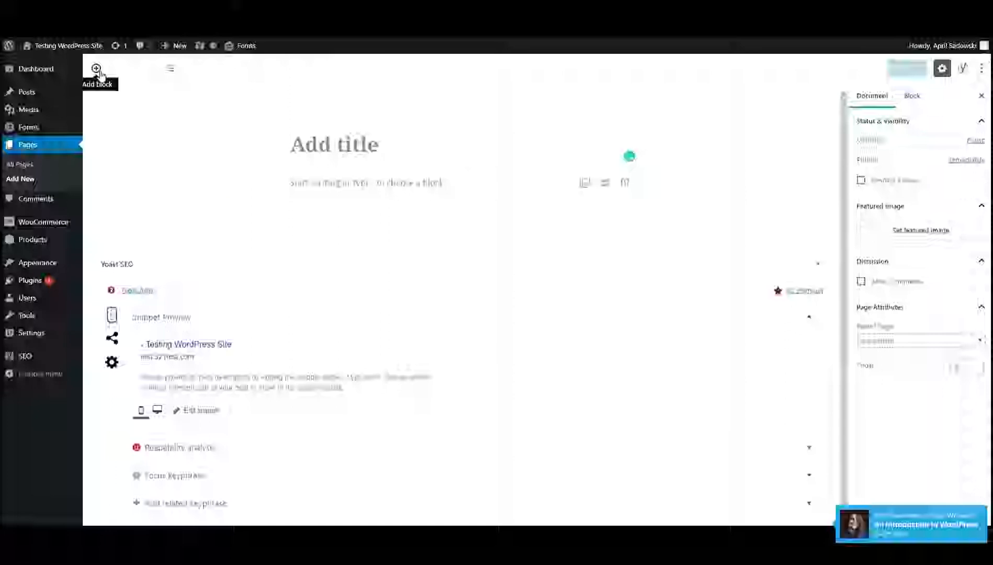
Examine the available blocks in every category of the block library, from Most Used through Yoast Structured Data Blocks.
{"action": "mouse_move", "coordinate": [318, 187]}
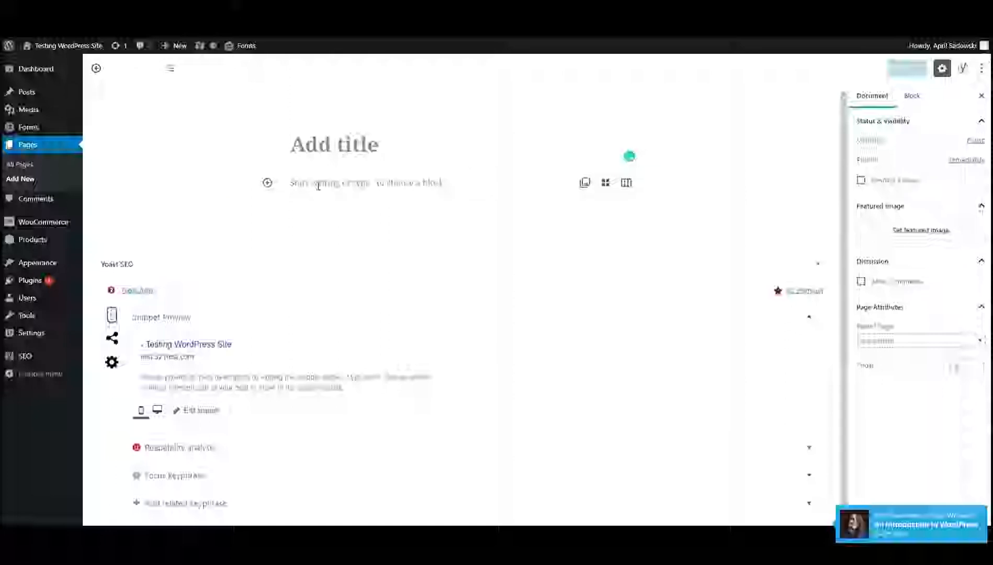
{"action": "left_click", "coordinate": [97, 72]}
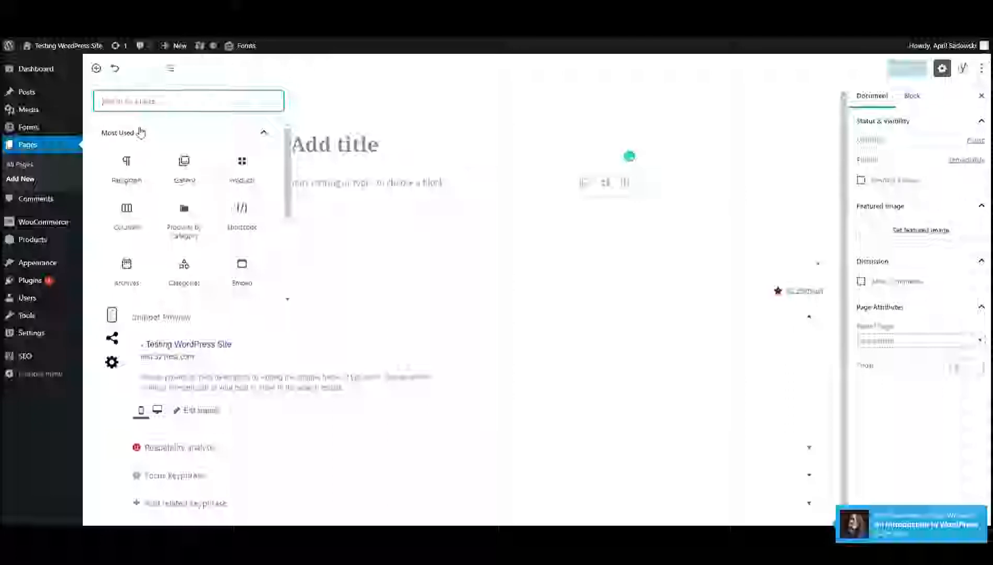
{"action": "left_click", "coordinate": [155, 135]}
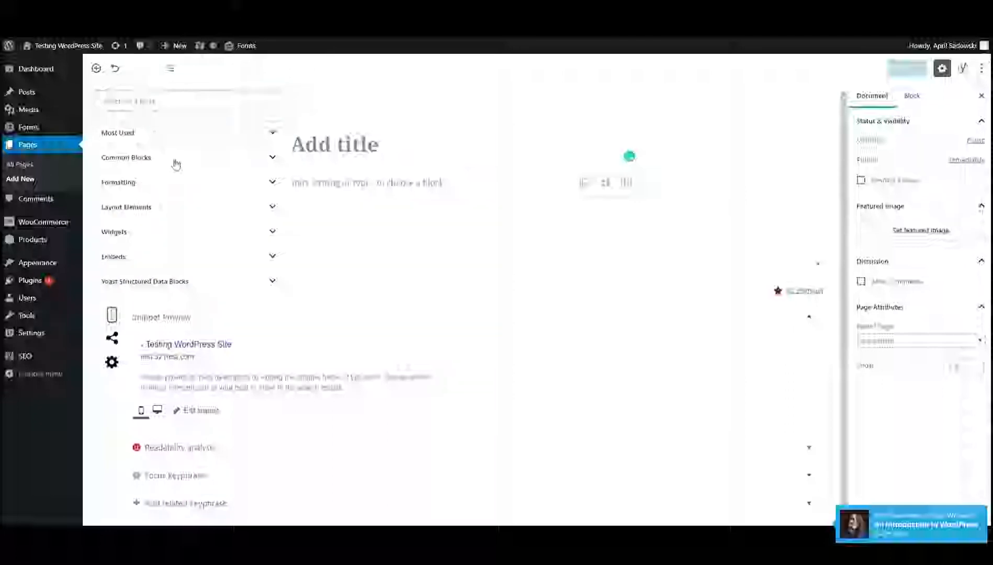
{"action": "left_click", "coordinate": [176, 159]}
{"action": "left_click", "coordinate": [164, 137]}
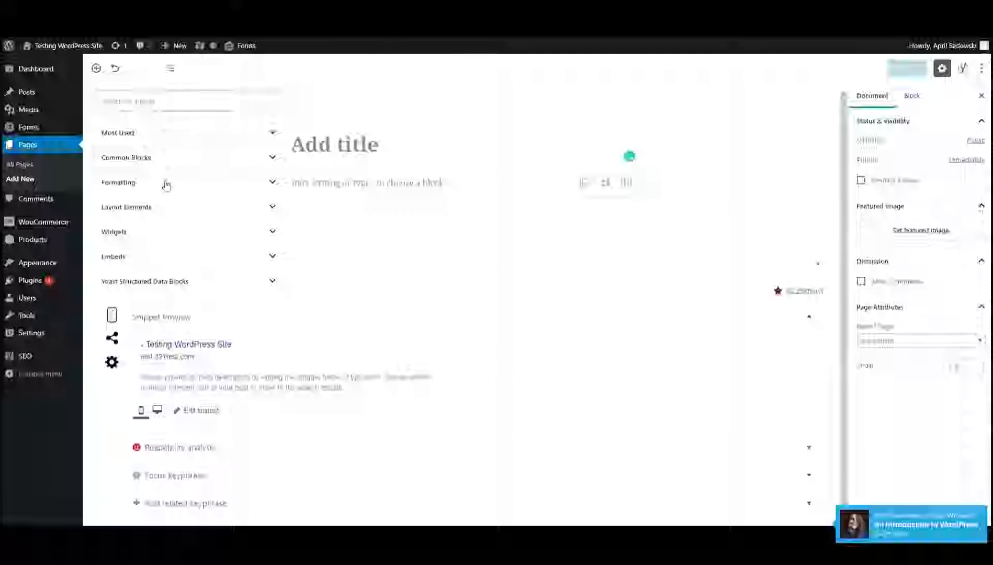
{"action": "left_click", "coordinate": [166, 183]}
{"action": "left_click", "coordinate": [179, 143]}
{"action": "left_click", "coordinate": [171, 205]}
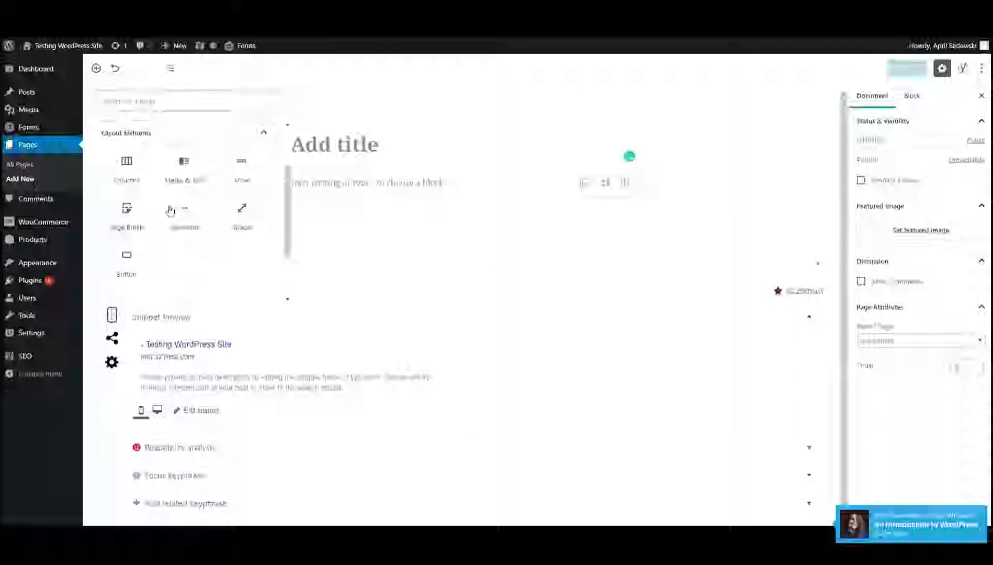
{"action": "left_click", "coordinate": [177, 143]}
{"action": "left_click", "coordinate": [163, 232]}
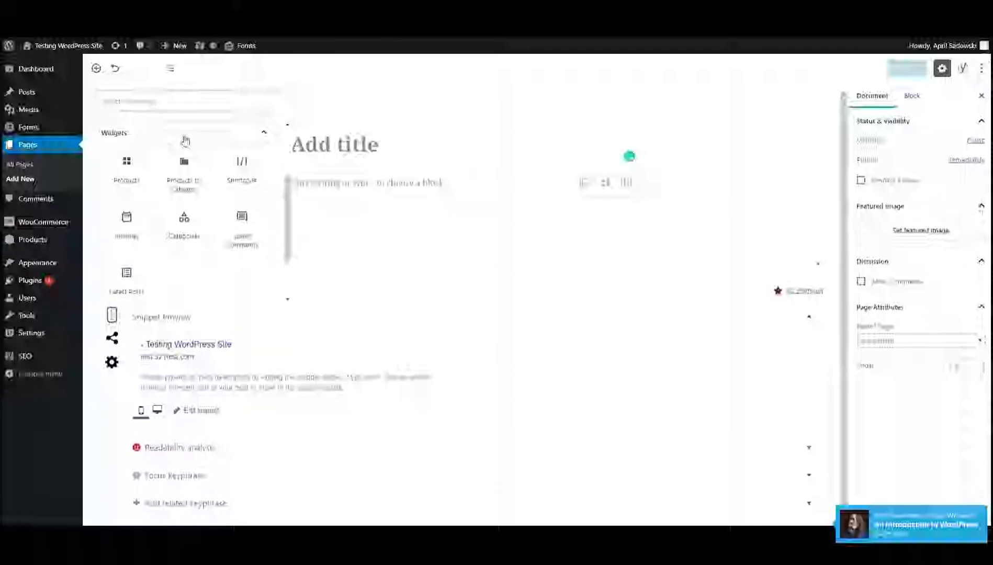
{"action": "left_click", "coordinate": [183, 138]}
{"action": "left_click", "coordinate": [164, 254]}
{"action": "left_click", "coordinate": [176, 135]}
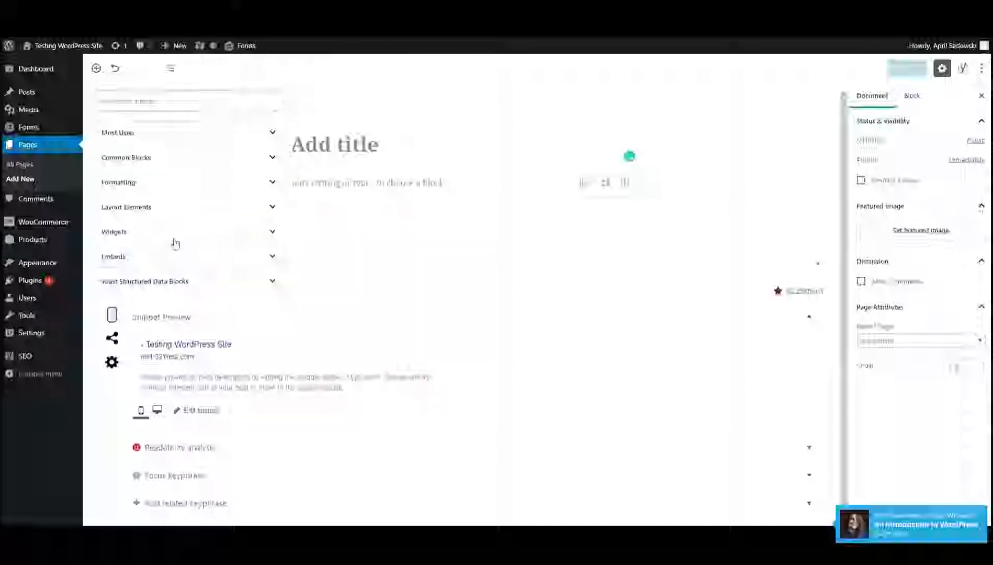
{"action": "left_click", "coordinate": [181, 288]}
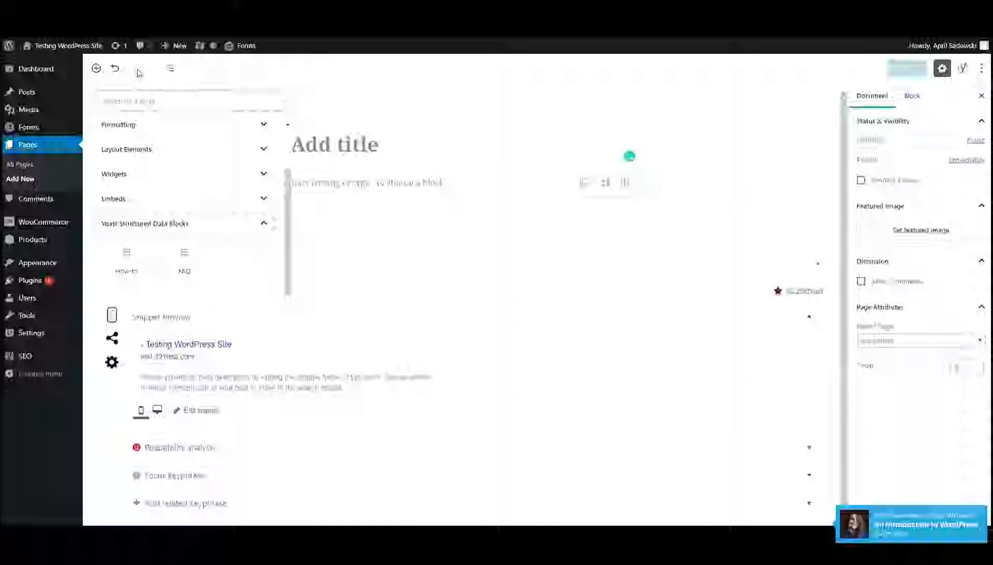
Select the empty paragraph and examine the page's content structure and block navigation.
{"action": "left_click", "coordinate": [353, 181]}
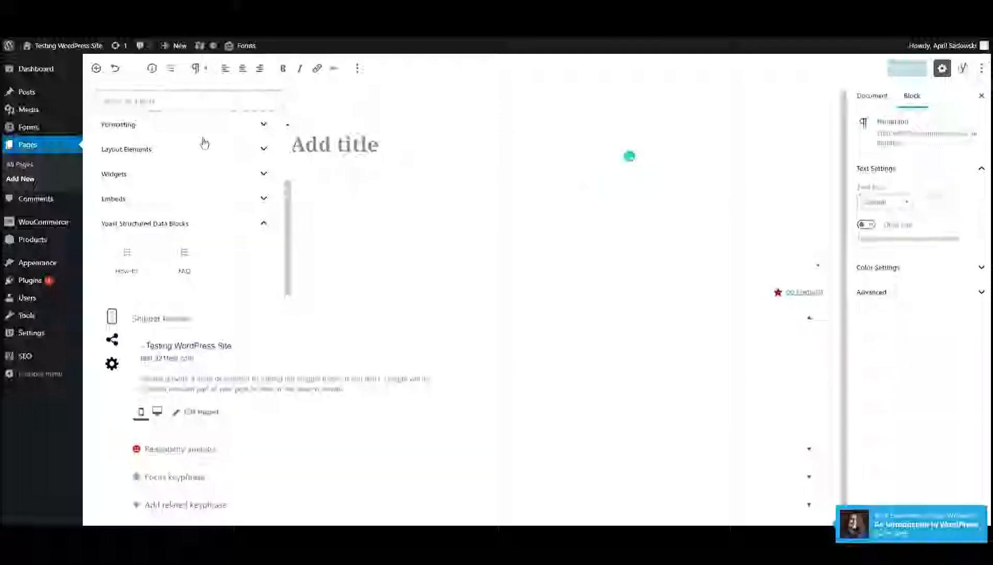
{"action": "left_click", "coordinate": [151, 72]}
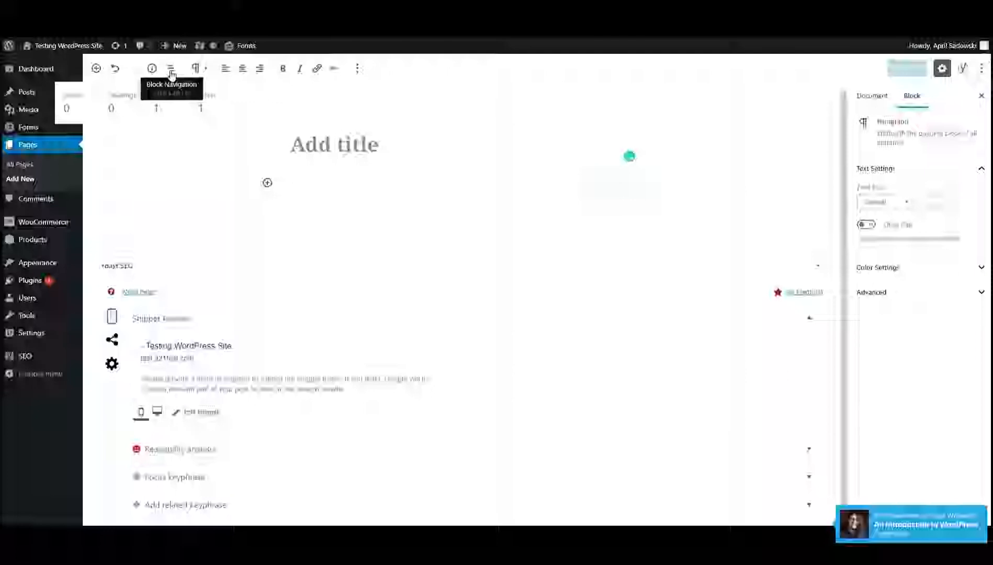
{"action": "left_click", "coordinate": [171, 73]}
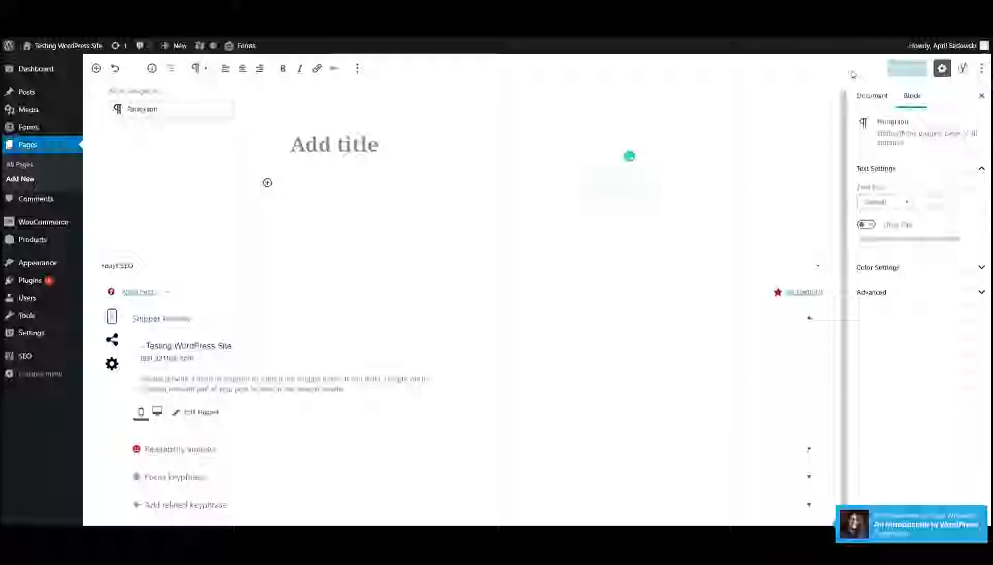
Enter "asd" as the text of the page's first paragraph.
{"action": "left_click", "coordinate": [339, 187]}
{"action": "type", "text": "asd"}
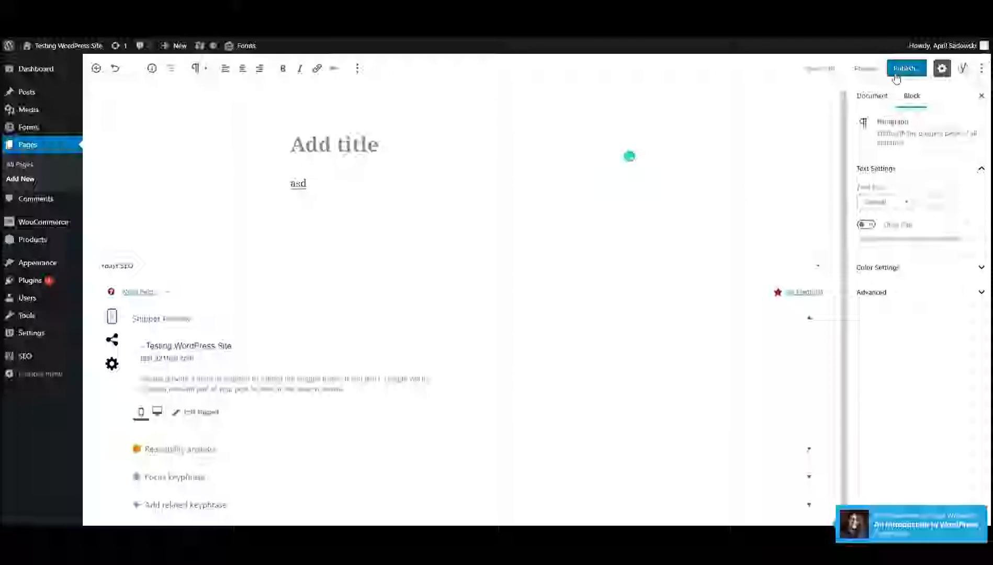
{"action": "left_click", "coordinate": [896, 76]}
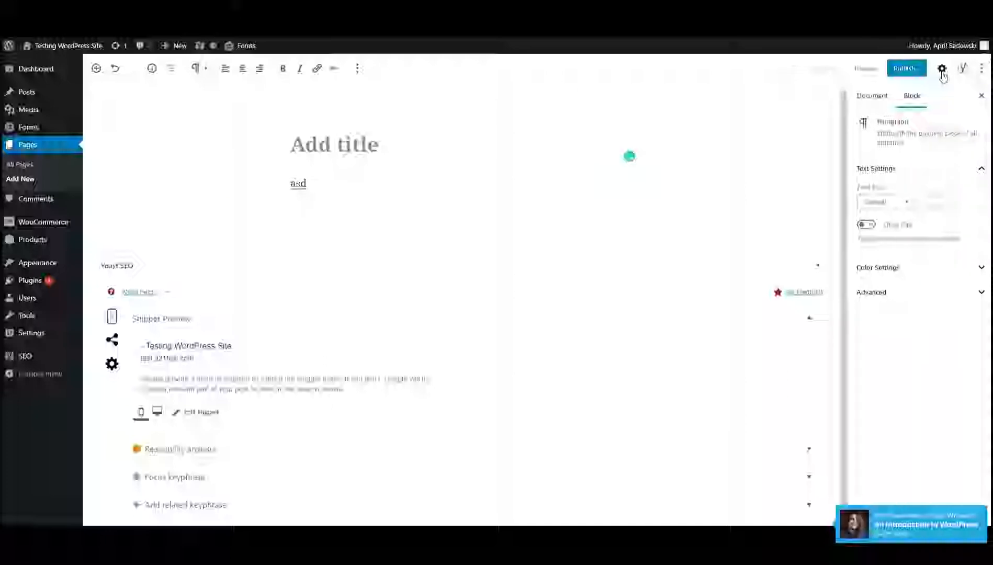
Examine the page's document settings, hiding and reopening the settings sidebar.
{"action": "left_click", "coordinate": [877, 103]}
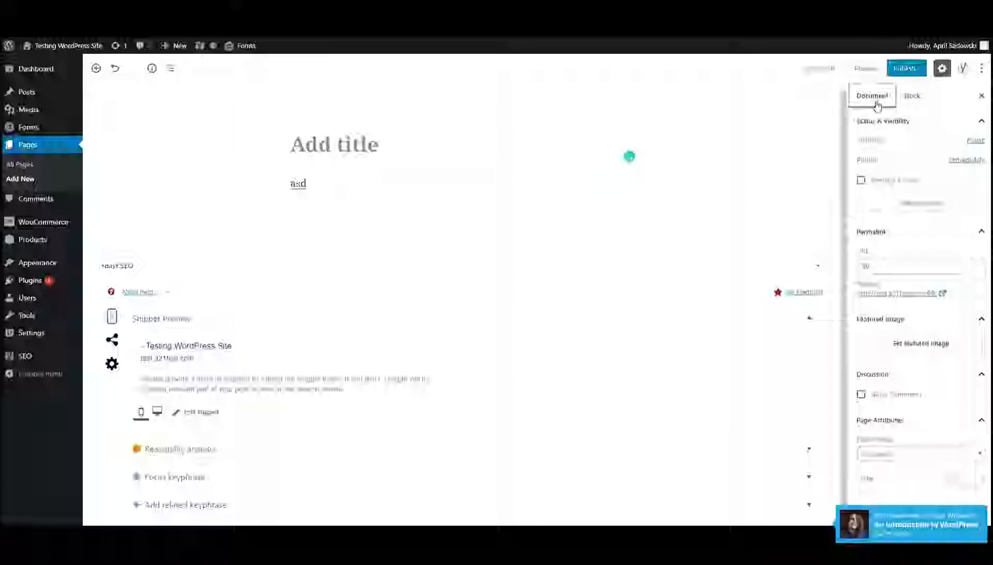
{"action": "left_click", "coordinate": [942, 68]}
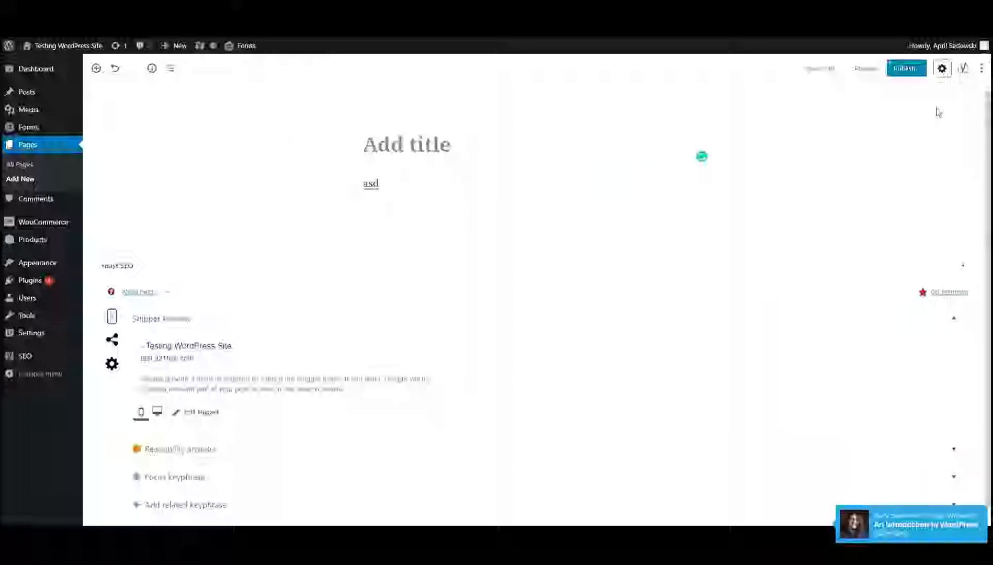
{"action": "left_click", "coordinate": [942, 68]}
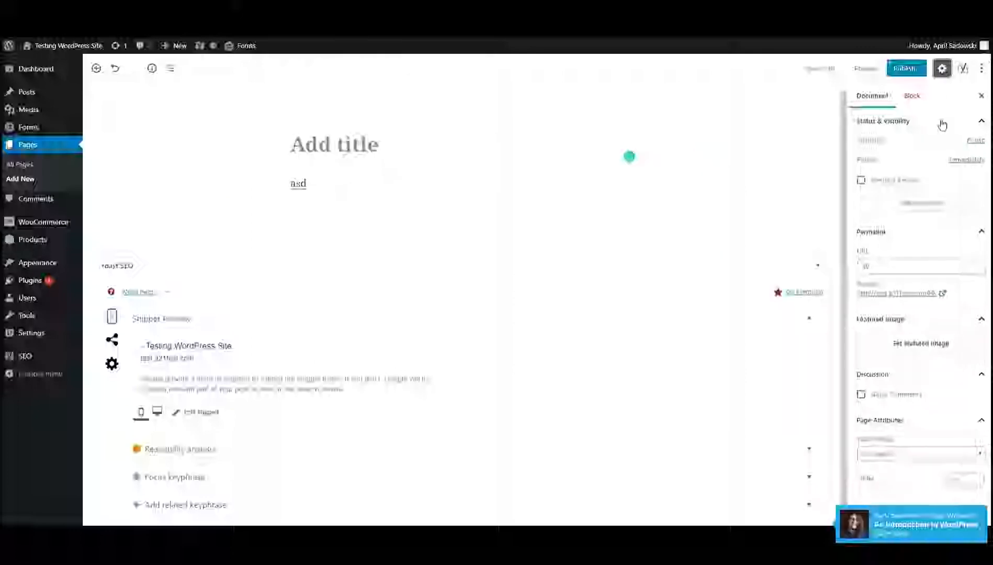
Examine the Yoast SEO options and the page's snippet preview, and close the preview.
{"action": "left_click", "coordinate": [962, 70]}
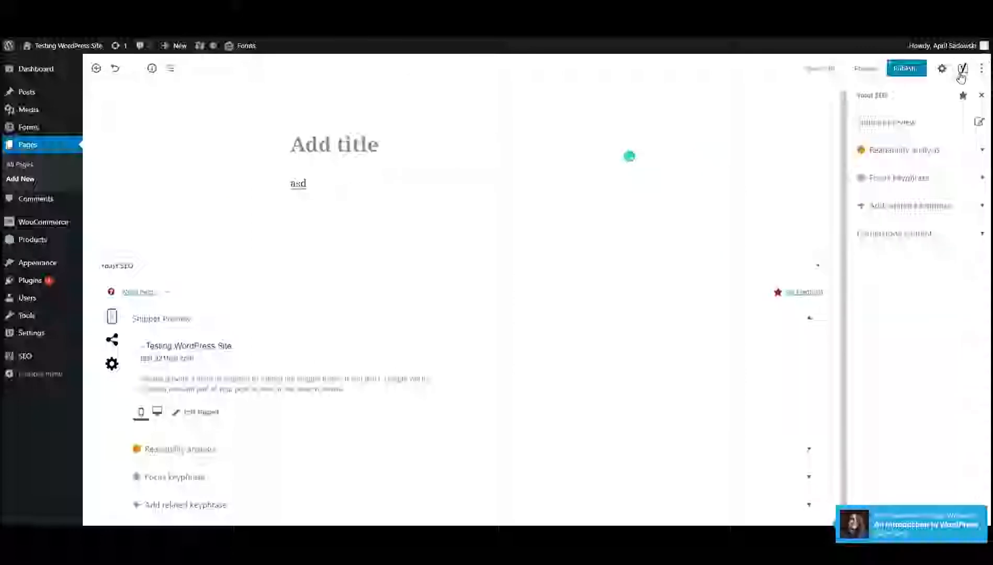
{"action": "left_click", "coordinate": [979, 122]}
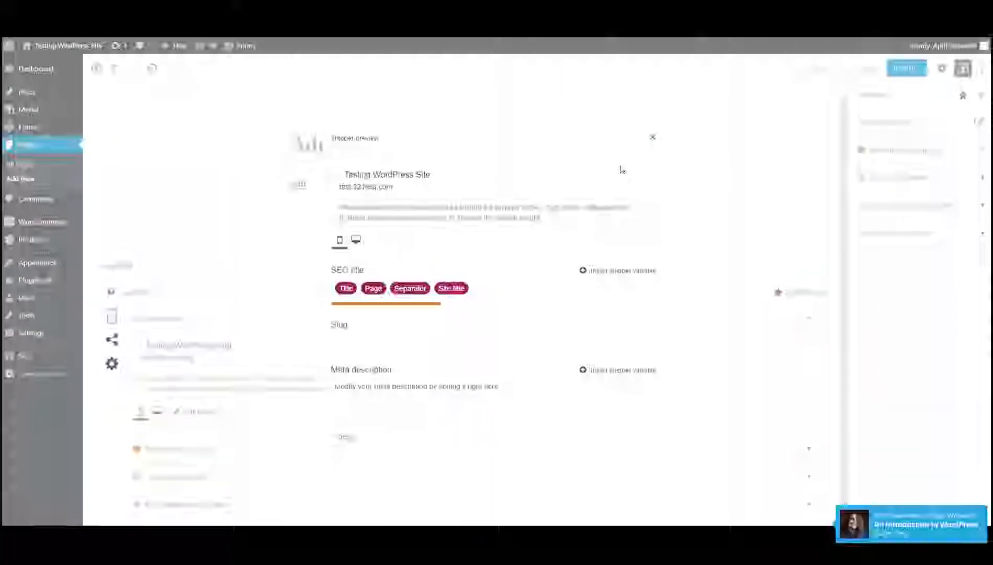
{"action": "left_click", "coordinate": [653, 138]}
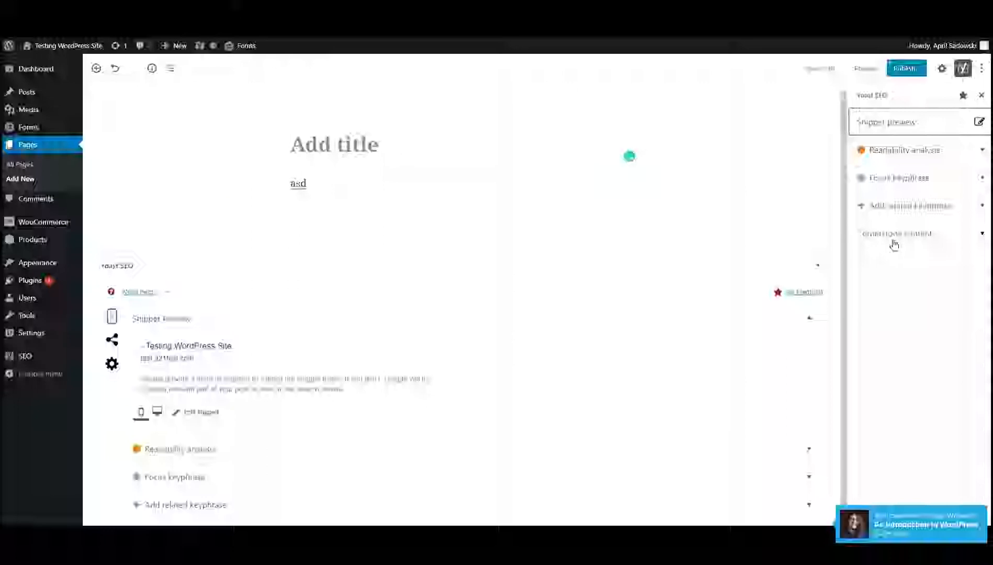
Examine the editor's view and tool options and the additional options for the "asd" paragraph block.
{"action": "left_click", "coordinate": [982, 71]}
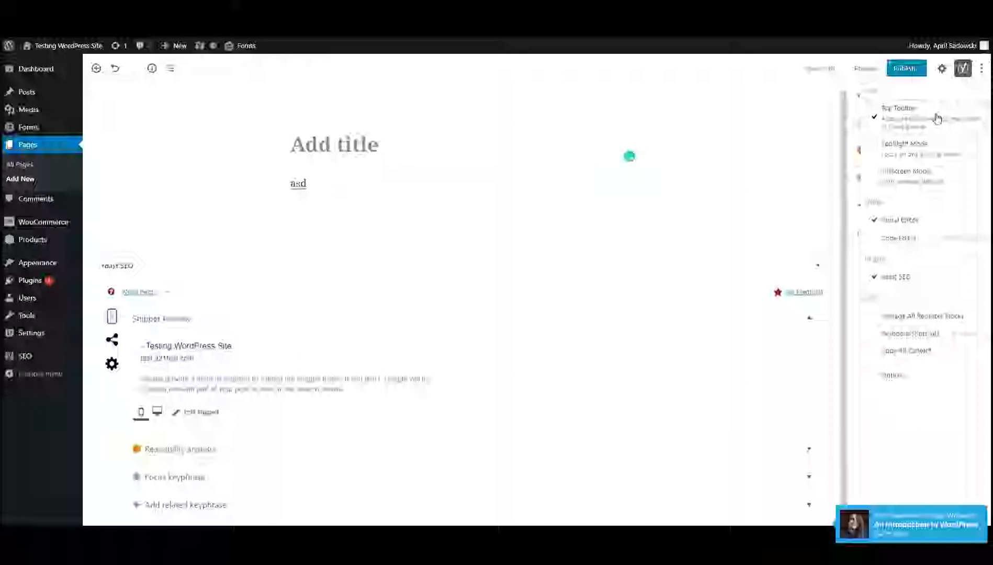
{"action": "left_click", "coordinate": [298, 185]}
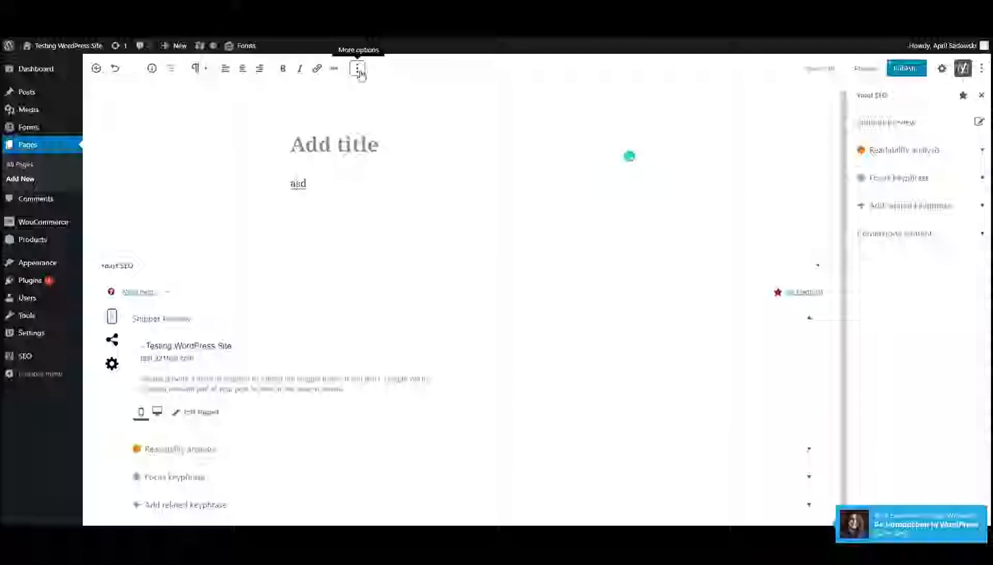
{"action": "left_click", "coordinate": [358, 69]}
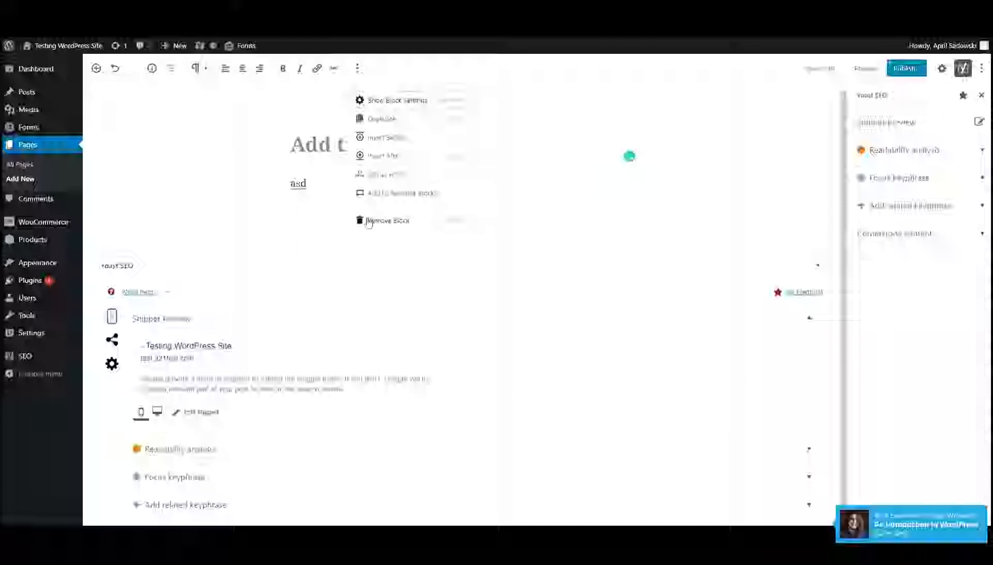
{"action": "left_click", "coordinate": [299, 186]}
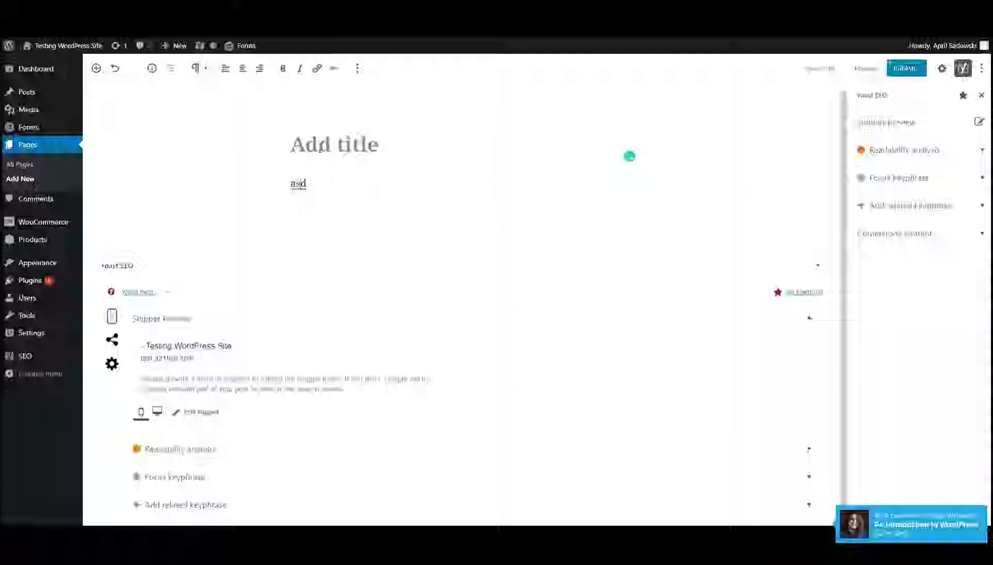
Turn on Spotlight Mode for the editor and try Fullscreen Mode.
{"action": "left_click", "coordinate": [983, 70]}
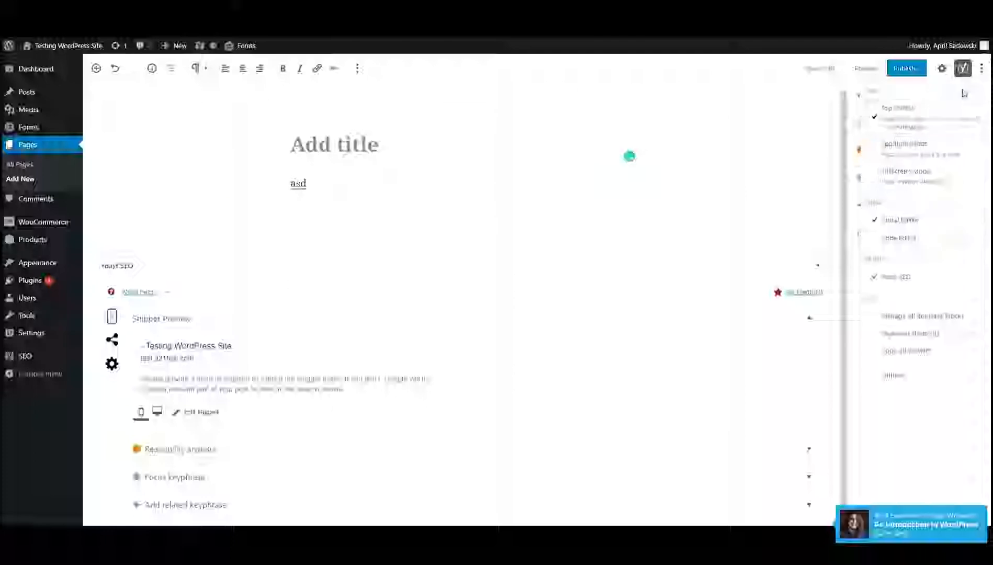
{"action": "left_click", "coordinate": [911, 153]}
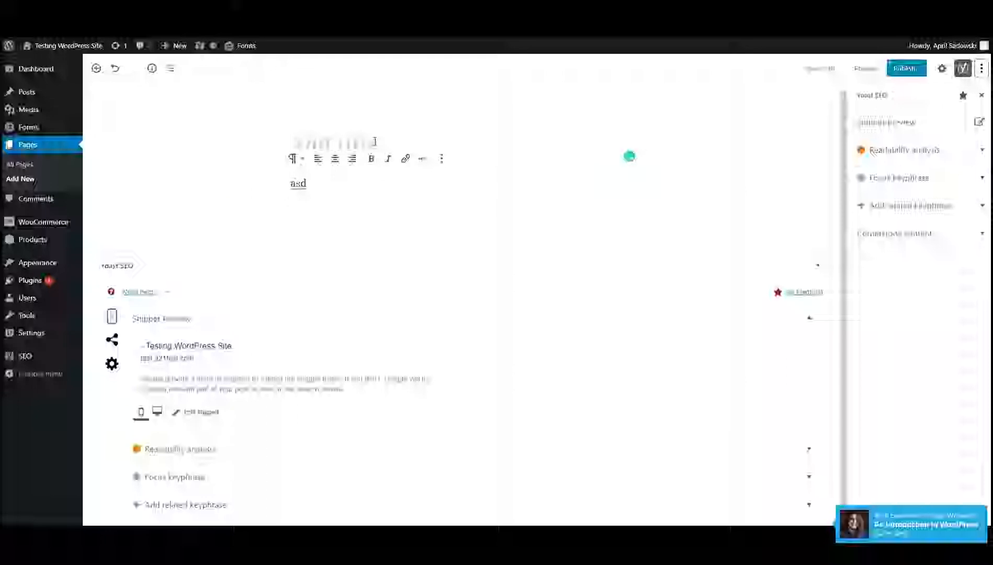
{"action": "left_click", "coordinate": [982, 68]}
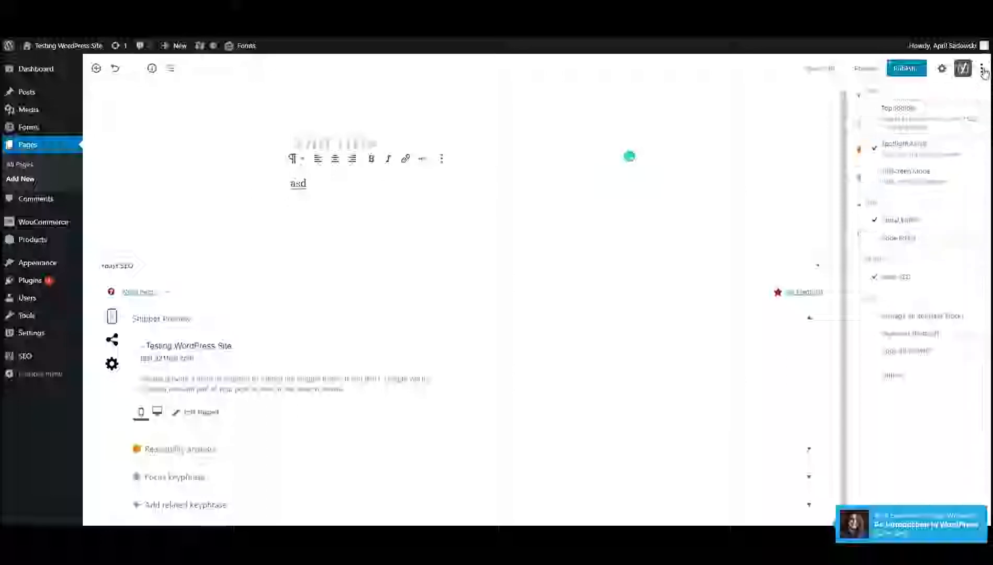
{"action": "left_click", "coordinate": [911, 173]}
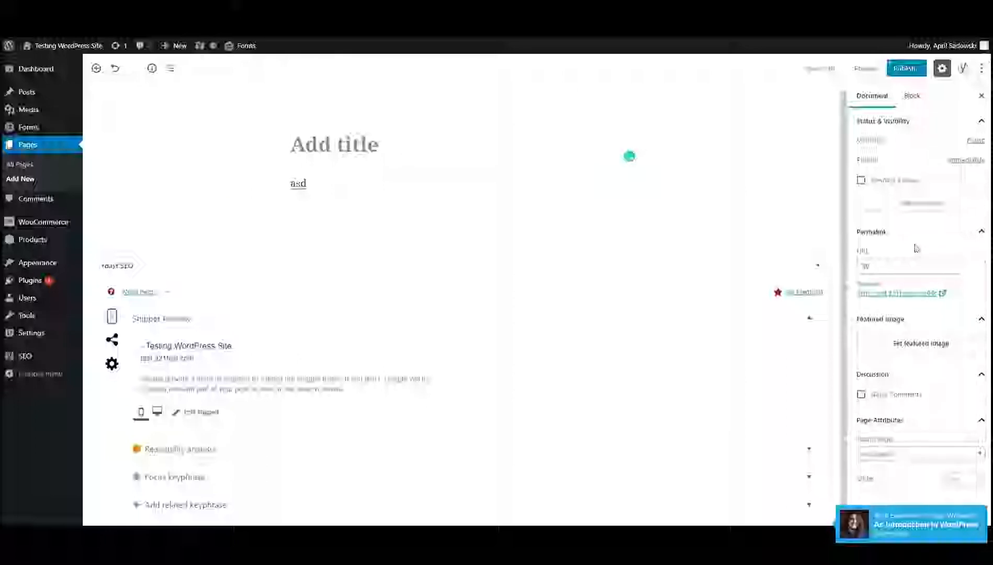
Check the page's visibility options and set its publish date to December 4, 2018.
{"action": "left_click", "coordinate": [978, 143]}
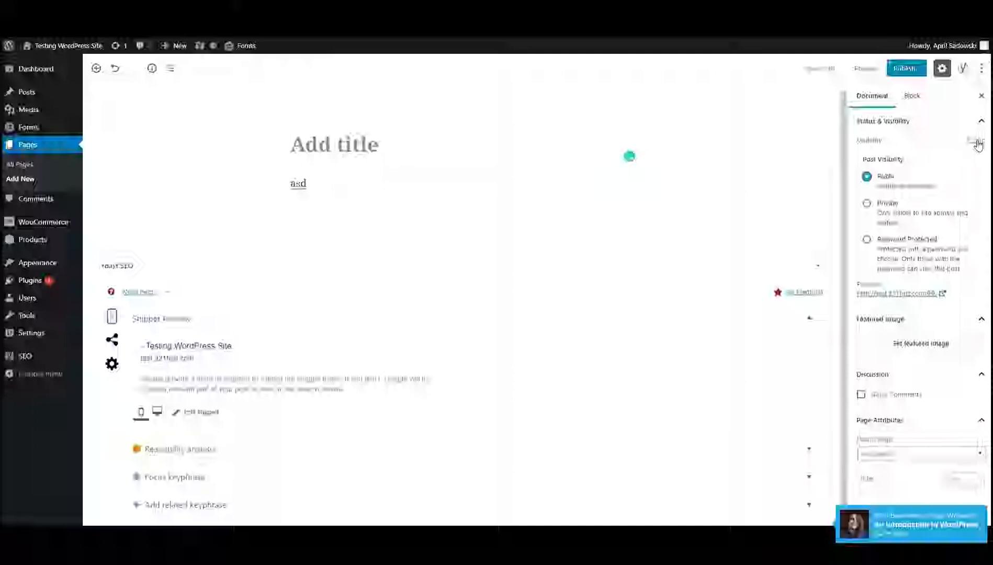
{"action": "left_click", "coordinate": [976, 141]}
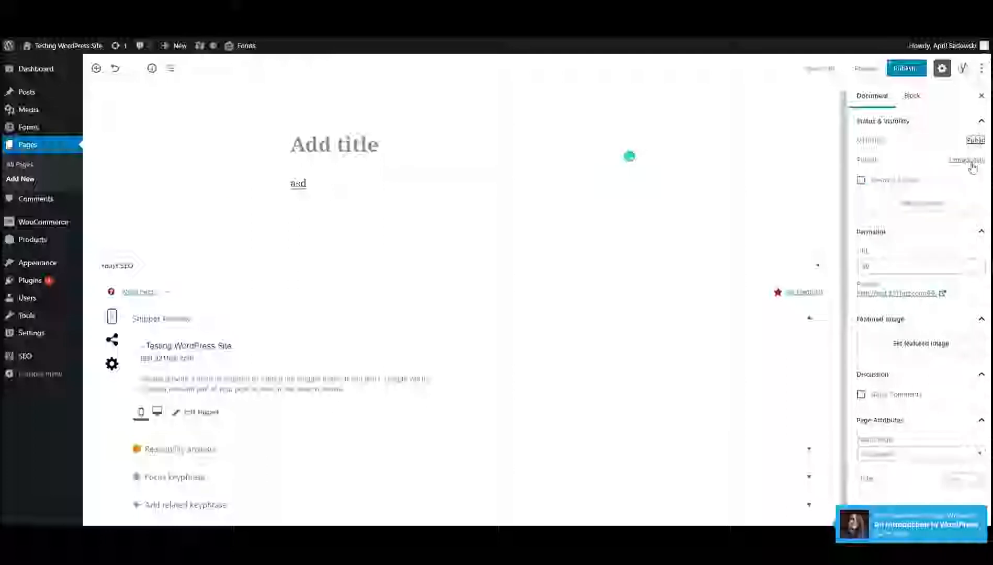
{"action": "left_click", "coordinate": [971, 162]}
{"action": "left_click", "coordinate": [927, 296]}
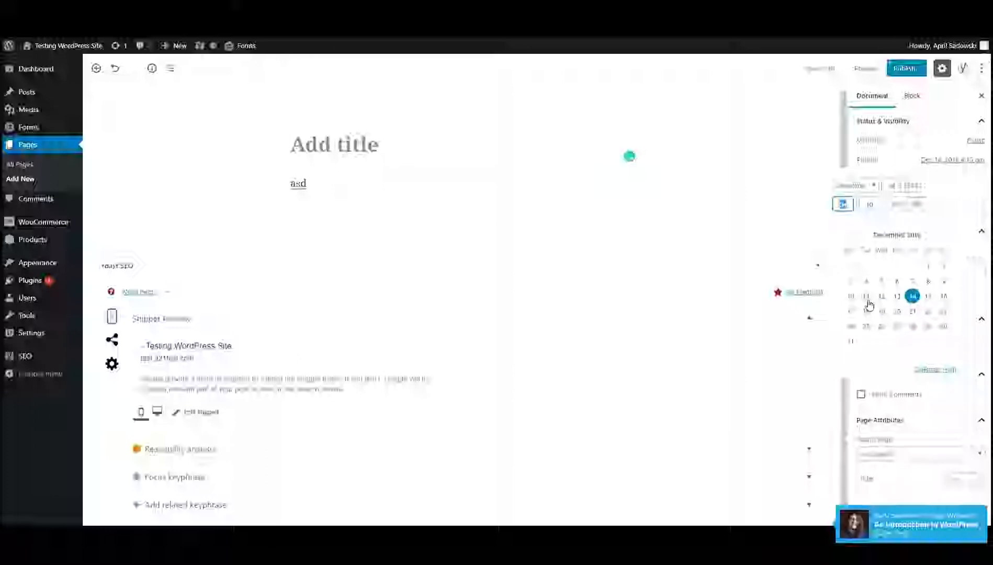
{"action": "left_click", "coordinate": [927, 327]}
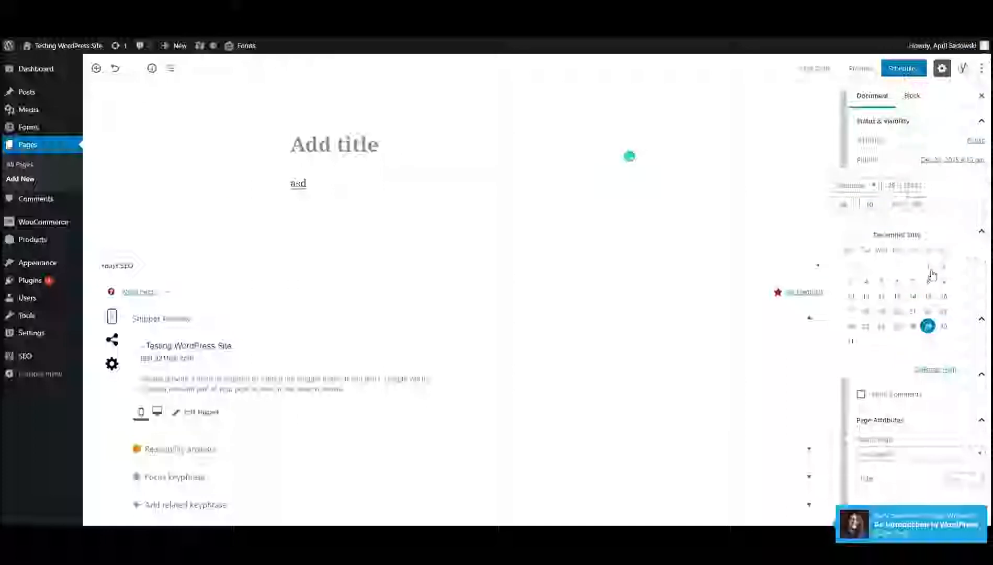
{"action": "left_click", "coordinate": [867, 281]}
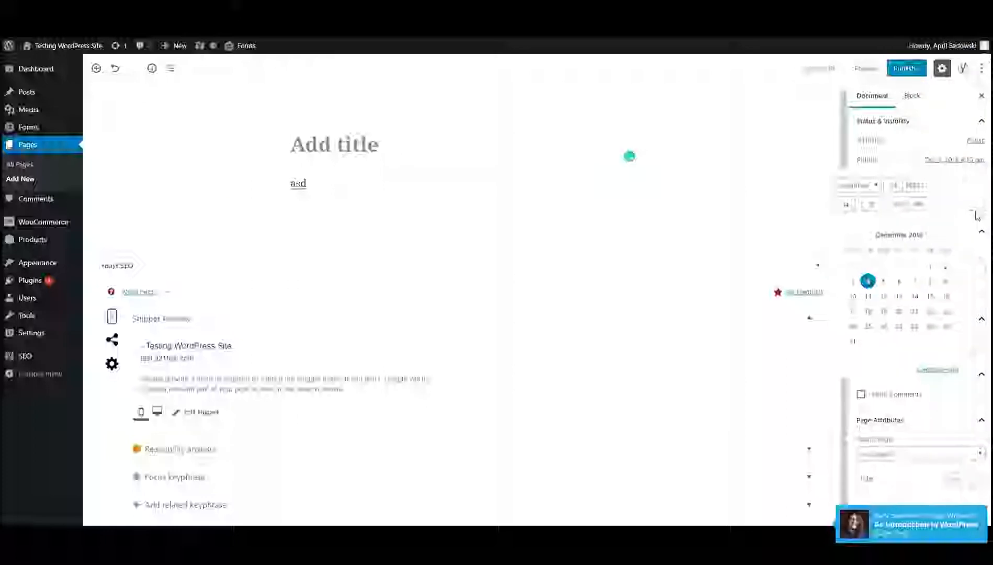
{"action": "left_click", "coordinate": [977, 217]}
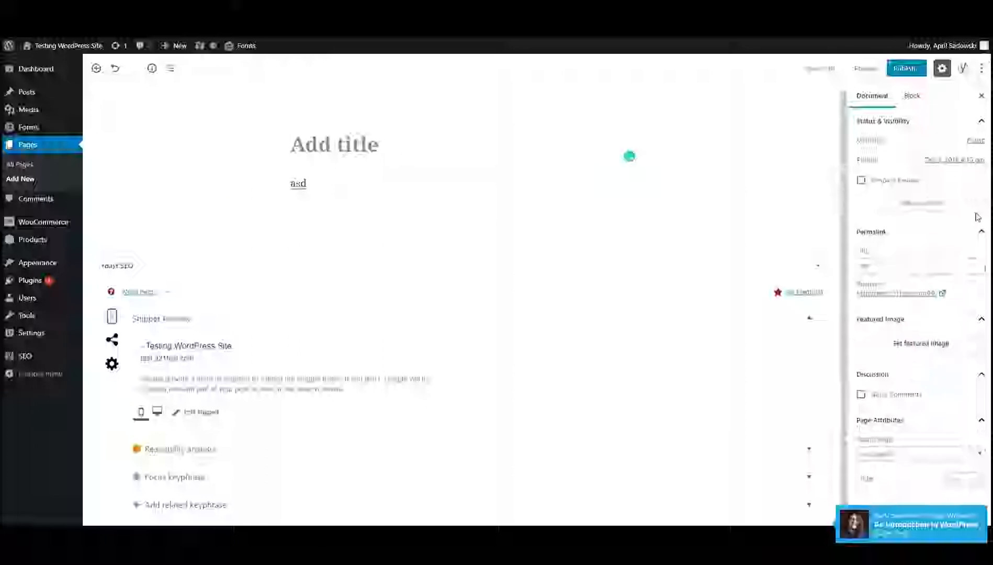
Mark the page as Pending Review and reveal the permalink above its title.
{"action": "left_click", "coordinate": [899, 182]}
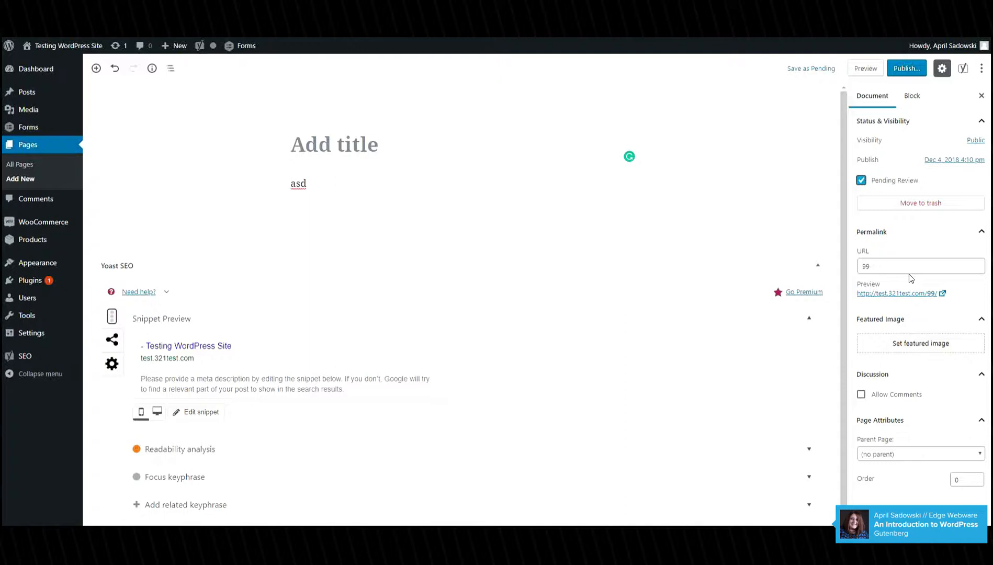
{"action": "left_click", "coordinate": [313, 149]}
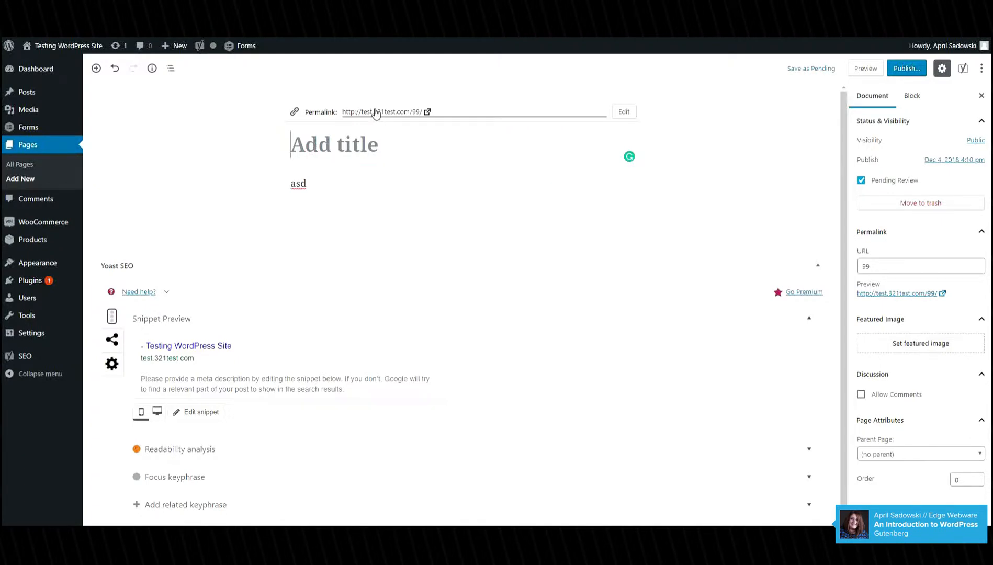
Set the dark book cover with colourful flowers as the featured image and collapse the Permalink, Featured Image and Discussion settings.
{"action": "left_click", "coordinate": [973, 234]}
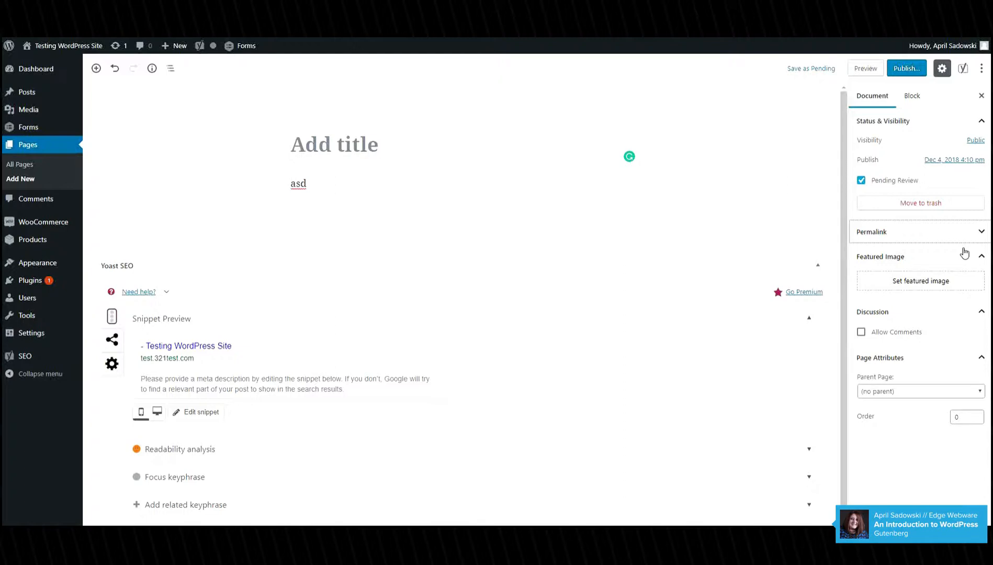
{"action": "left_click", "coordinate": [928, 282]}
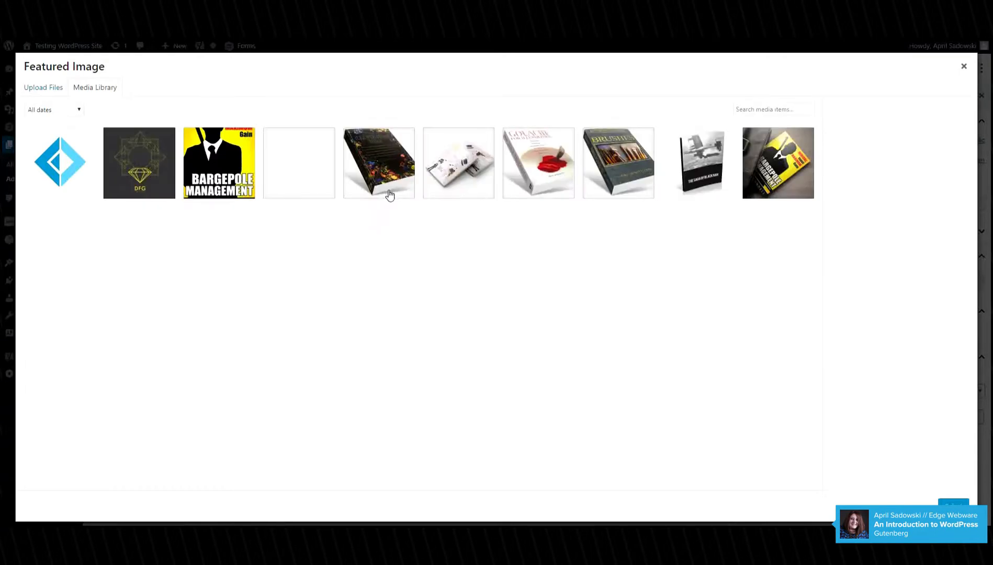
{"action": "left_click", "coordinate": [371, 179]}
{"action": "left_click", "coordinate": [954, 505]}
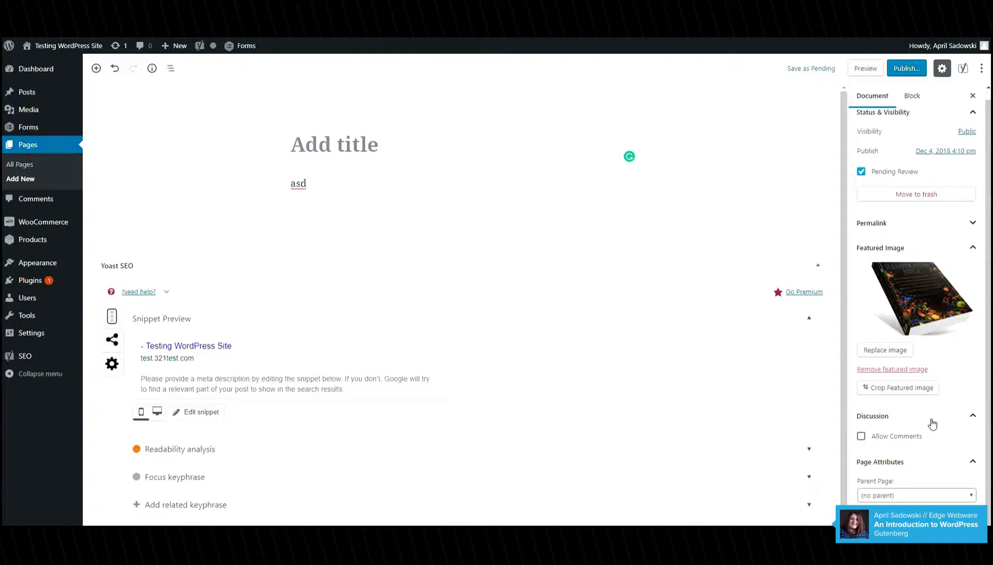
{"action": "left_click", "coordinate": [973, 415]}
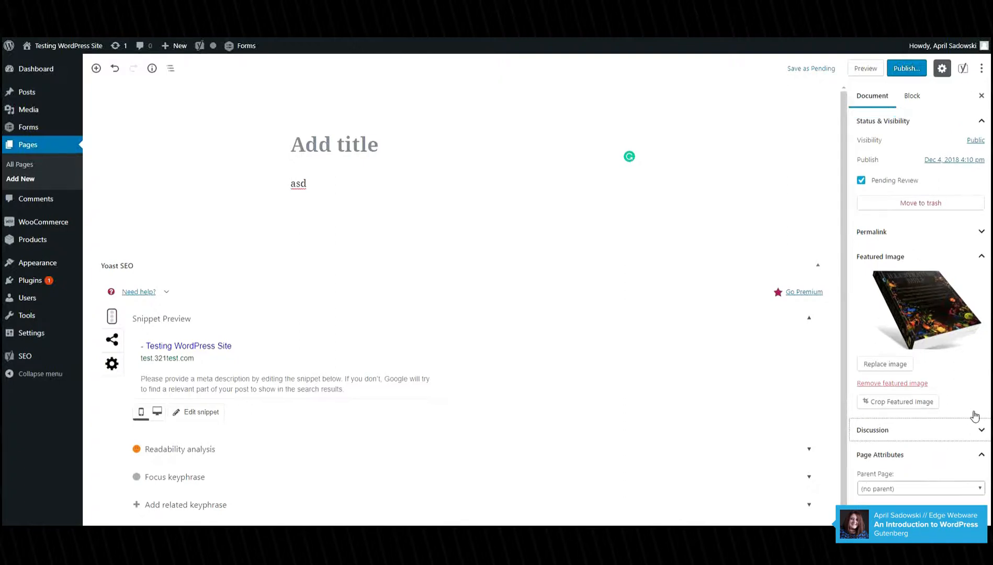
{"action": "left_click", "coordinate": [982, 256]}
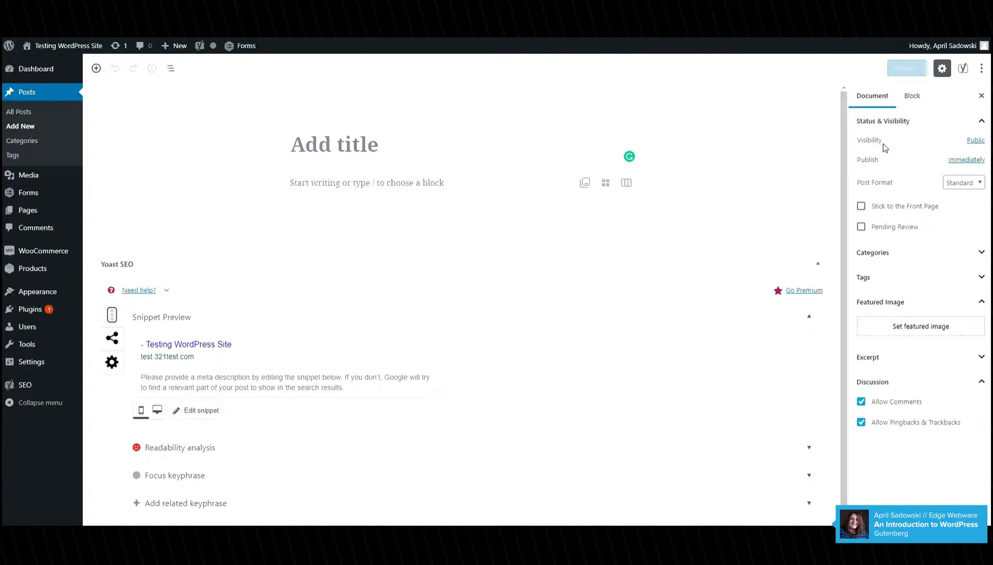
Examine a new post's document settings: the Post Format choices, the Categories with their new-category fields, and the Tags section.
{"action": "left_click", "coordinate": [963, 184]}
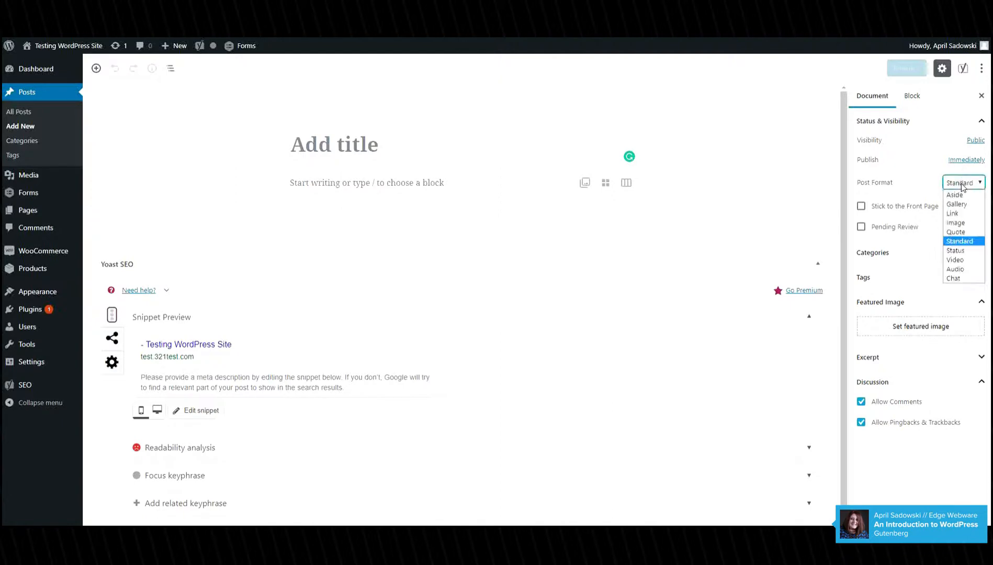
{"action": "left_click", "coordinate": [920, 179]}
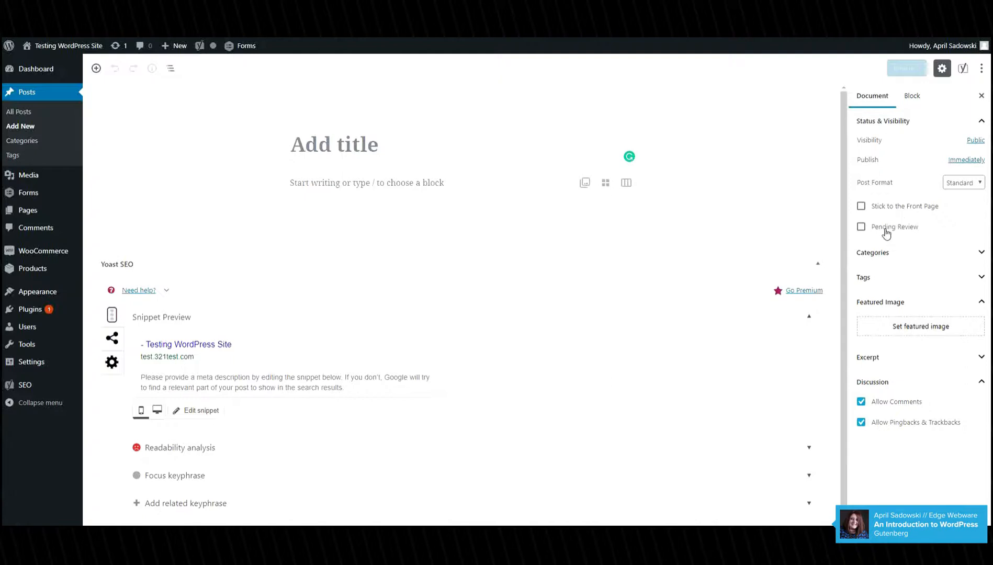
{"action": "left_click", "coordinate": [910, 252]}
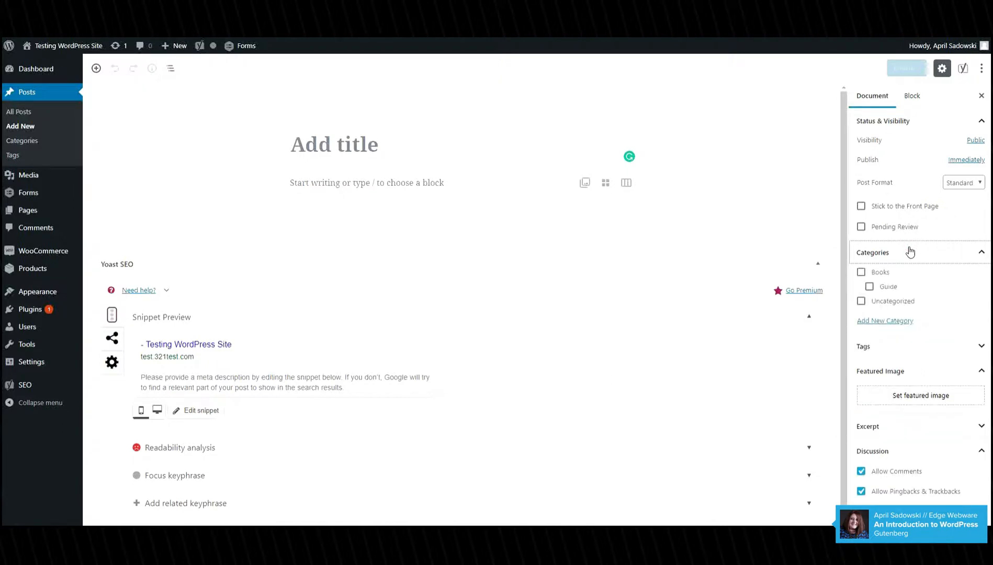
{"action": "left_click", "coordinate": [875, 325]}
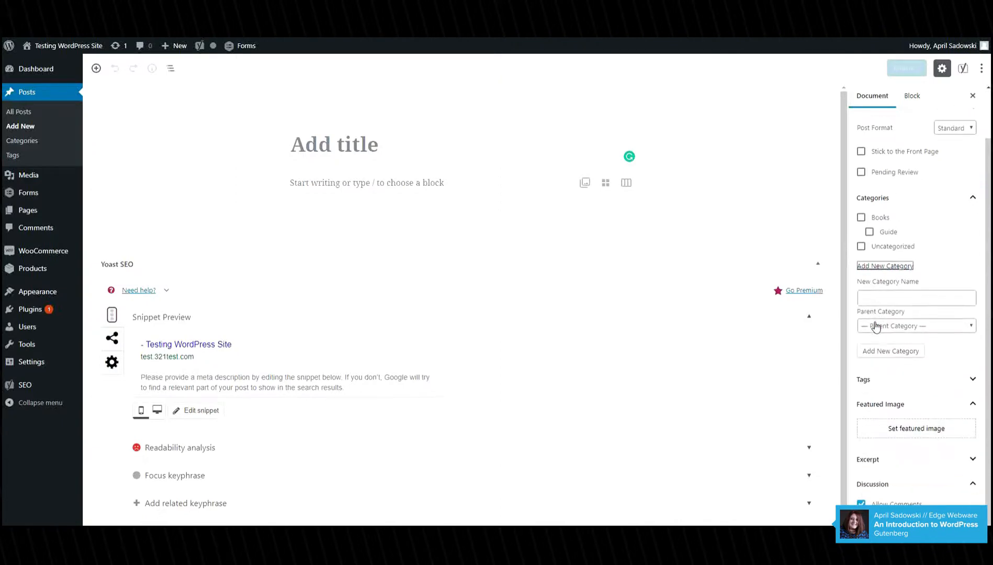
{"action": "left_click", "coordinate": [902, 388]}
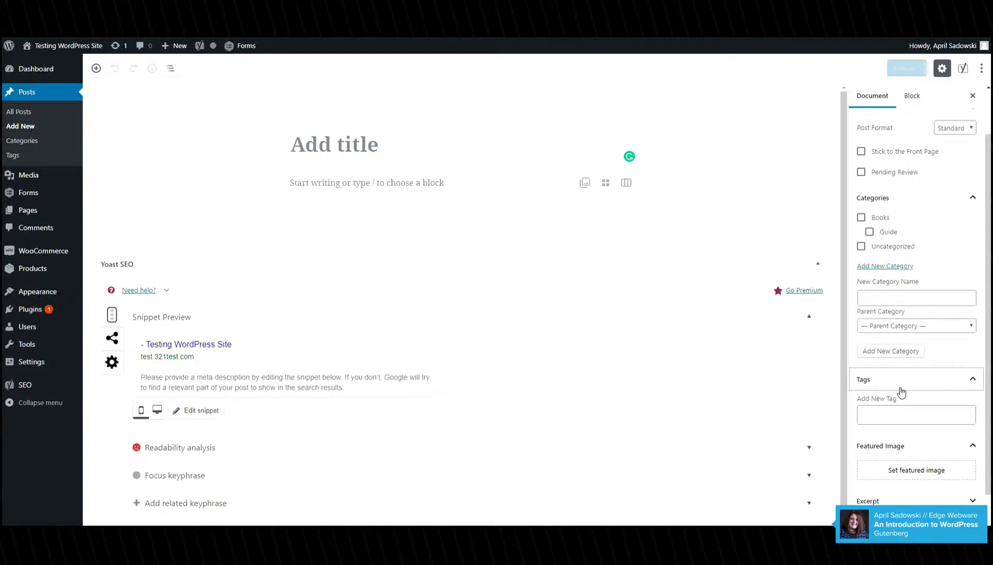
{"action": "scroll", "coordinate": [965, 475], "scroll_direction": "down", "scroll_amount": 2}
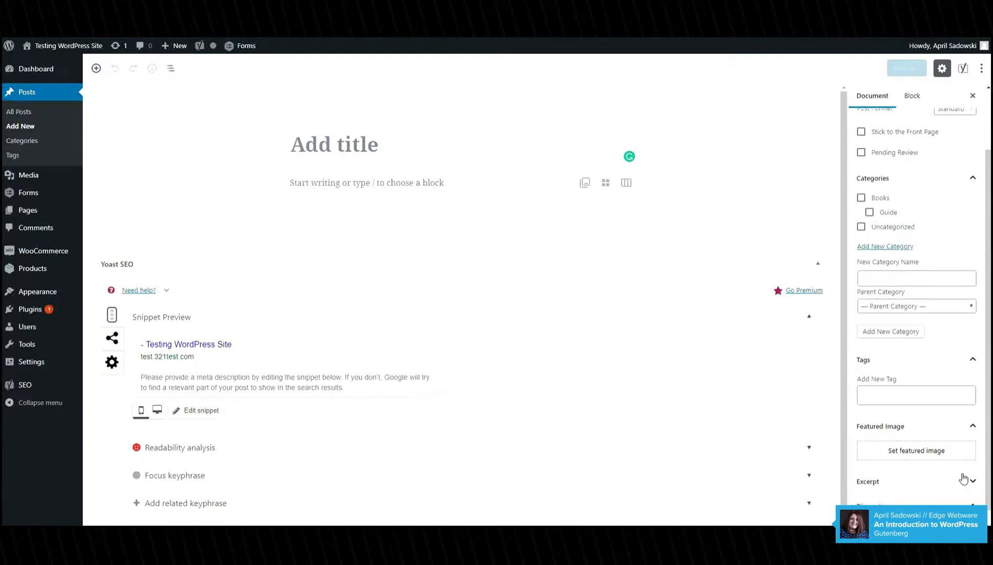
{"action": "left_click", "coordinate": [961, 463]}
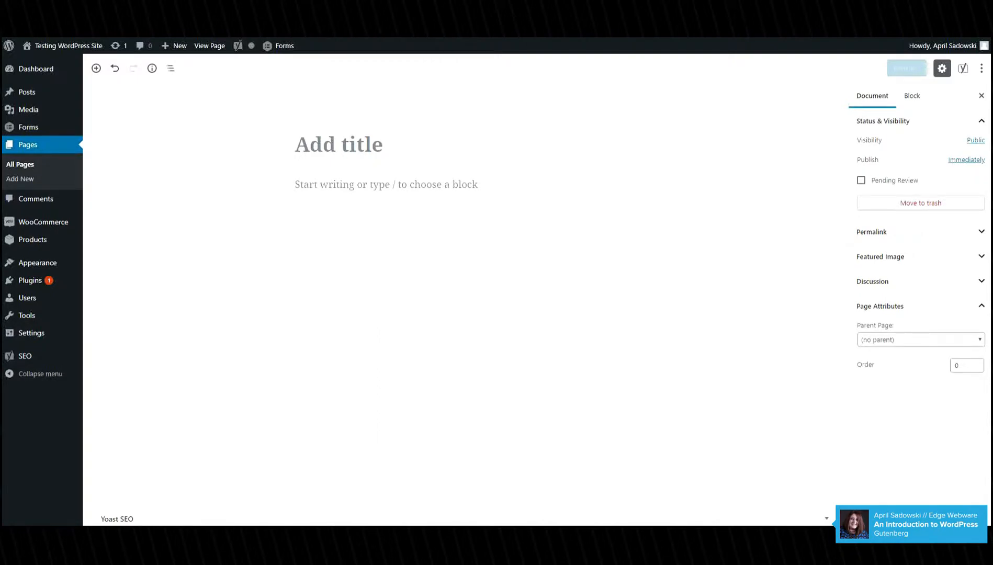
Switch the page editor to Fullscreen Mode and title the page "Test".
{"action": "left_click", "coordinate": [982, 68]}
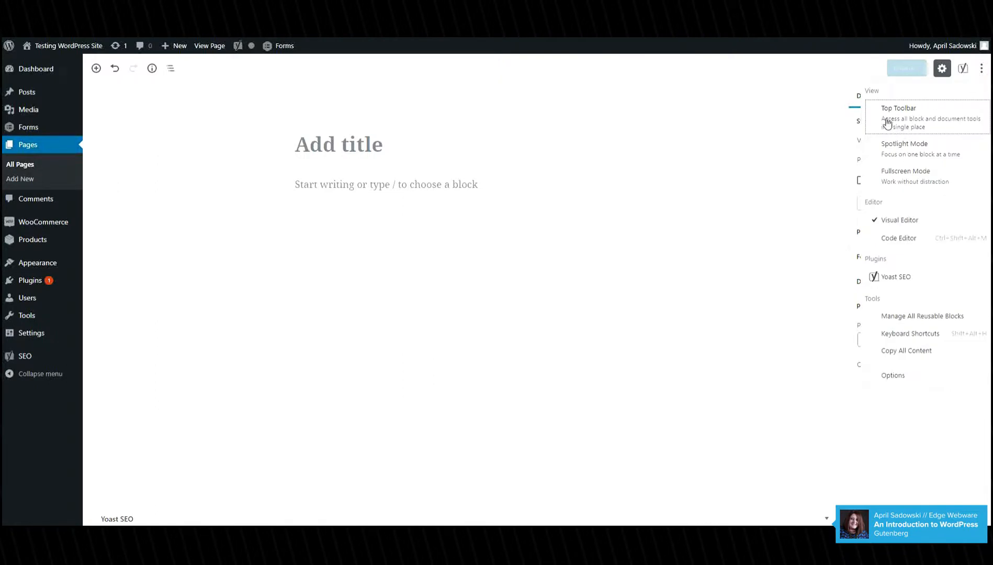
{"action": "left_click", "coordinate": [892, 178]}
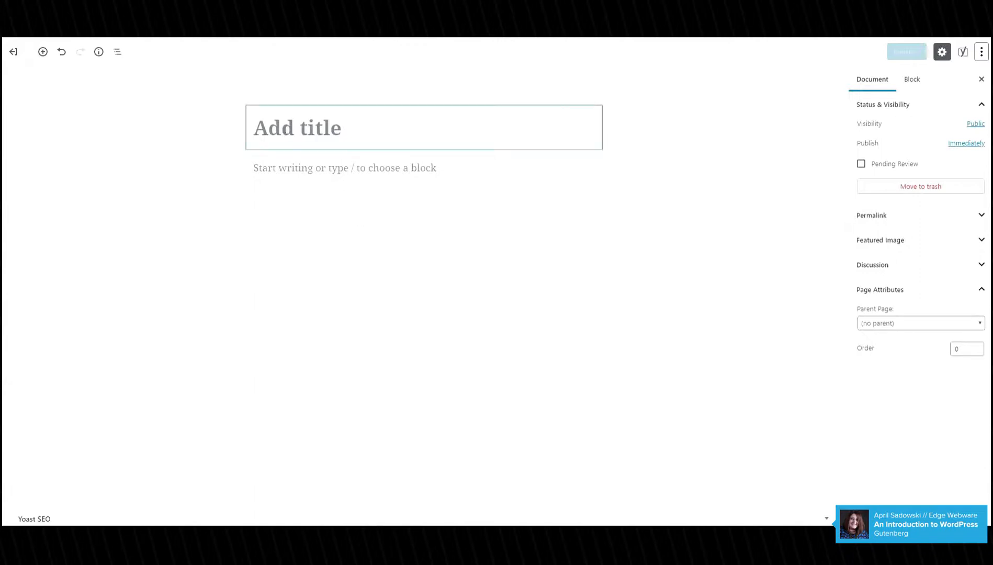
{"action": "left_click", "coordinate": [285, 131]}
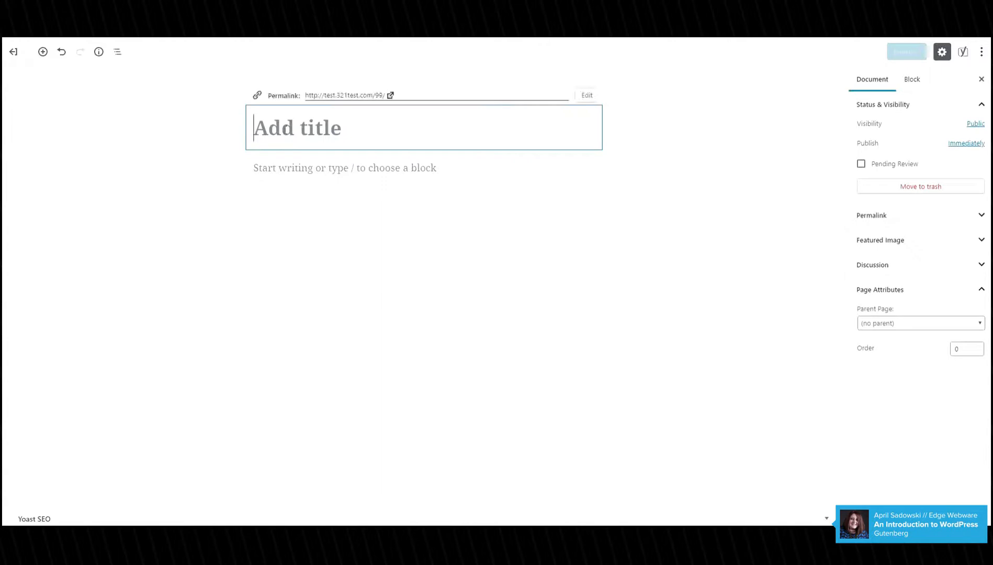
{"action": "type", "text": "Test"}
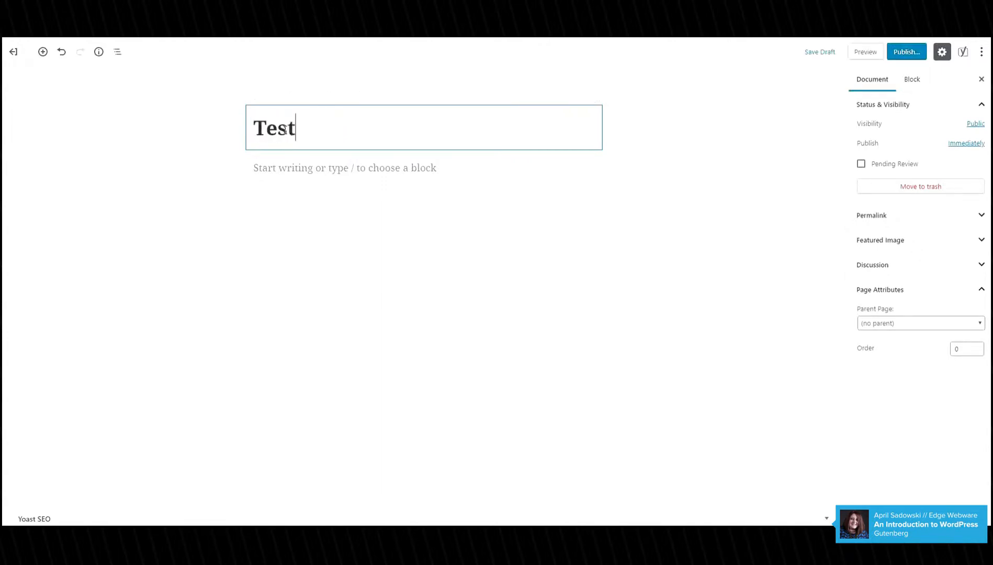
Add a paragraph block below the title reading "Test Paragraph" and check its additional options.
{"action": "left_click", "coordinate": [288, 168]}
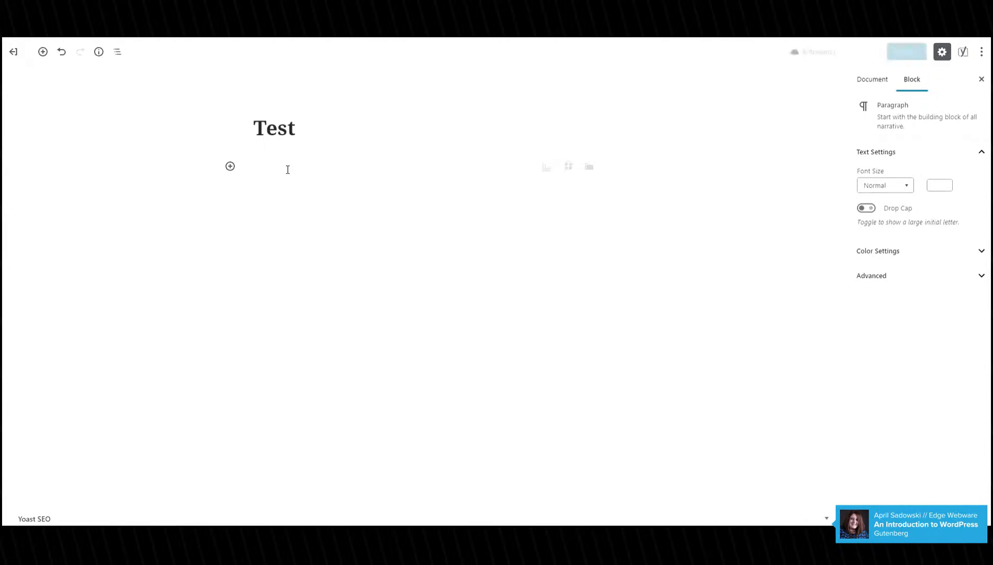
{"action": "type", "text": "Test Paragraph"}
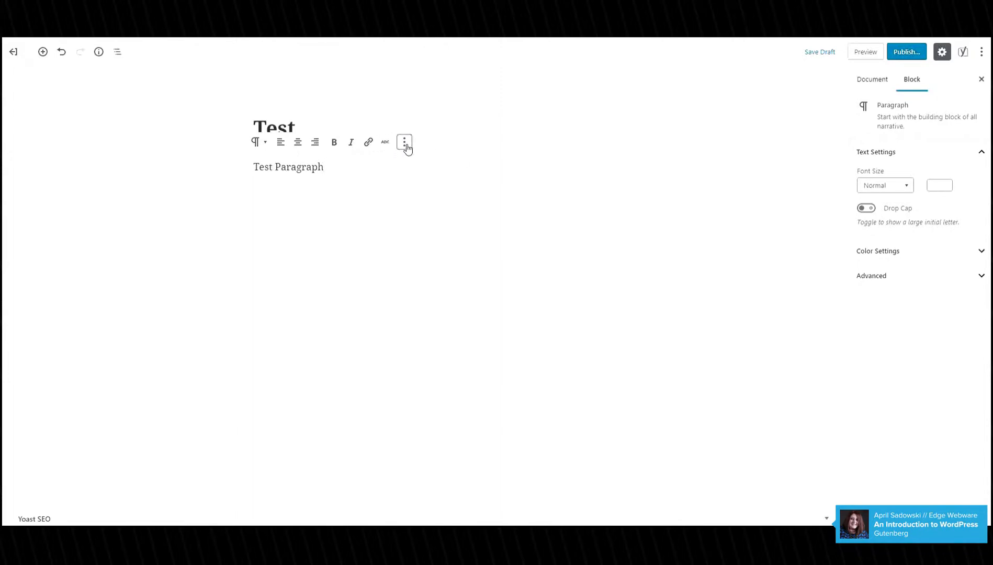
{"action": "left_click", "coordinate": [408, 149]}
{"action": "left_click", "coordinate": [303, 212]}
Insert an empty Image block from the Common Blocks below the paragraph.
{"action": "left_click", "coordinate": [43, 52]}
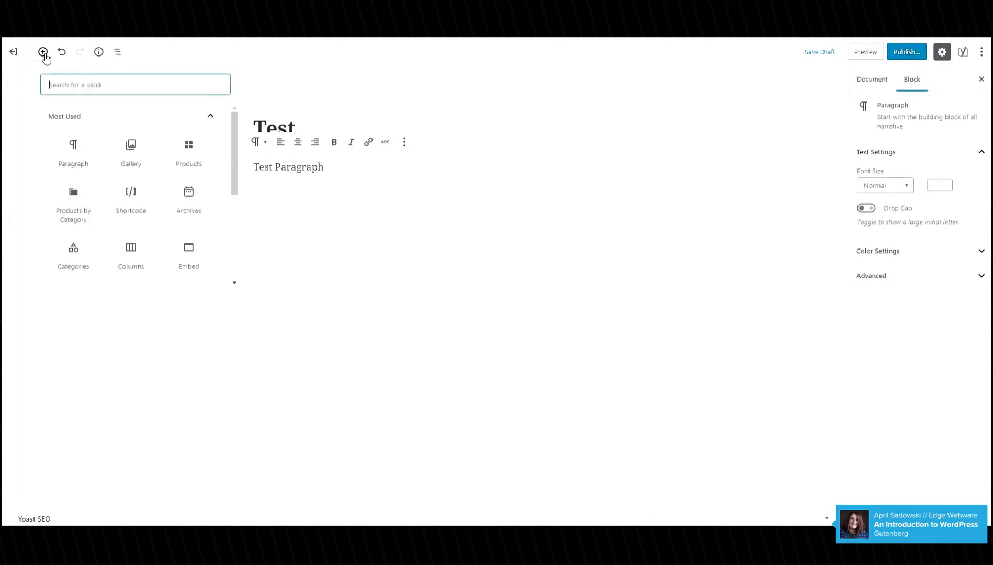
{"action": "scroll", "coordinate": [101, 179], "scroll_direction": "down", "scroll_amount": 1}
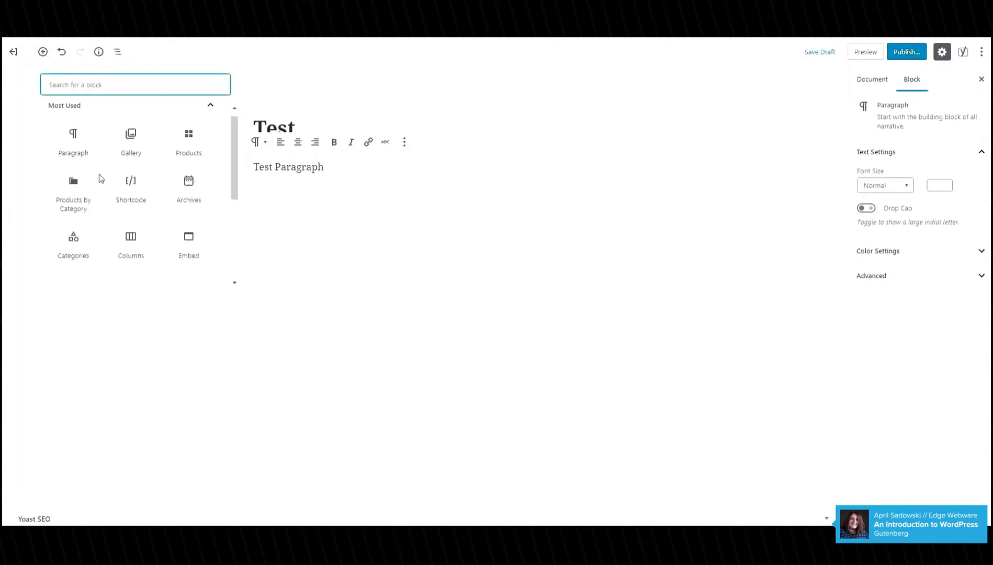
{"action": "scroll", "coordinate": [97, 188], "scroll_direction": "down", "scroll_amount": 3}
{"action": "left_click", "coordinate": [88, 221]}
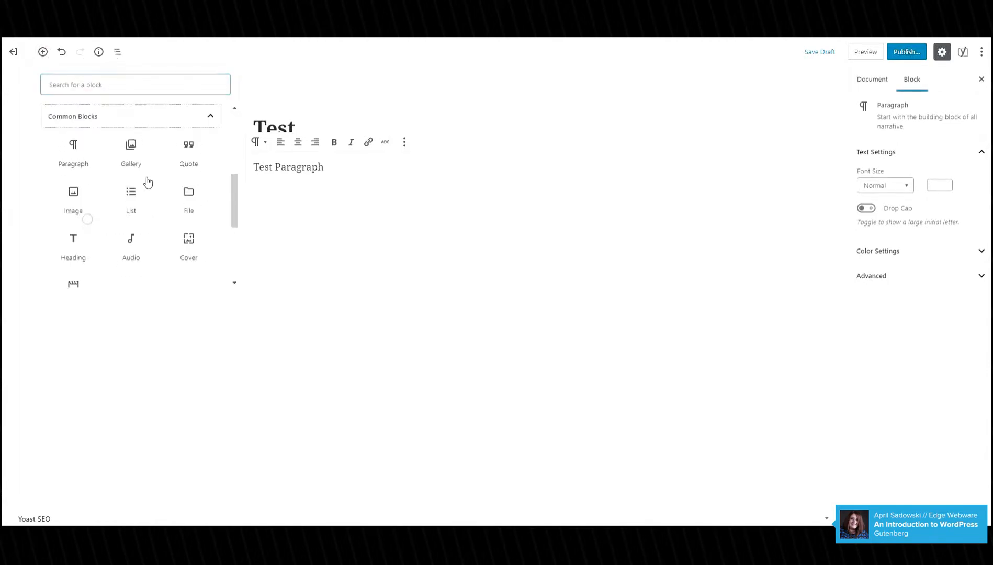
{"action": "left_click", "coordinate": [85, 209]}
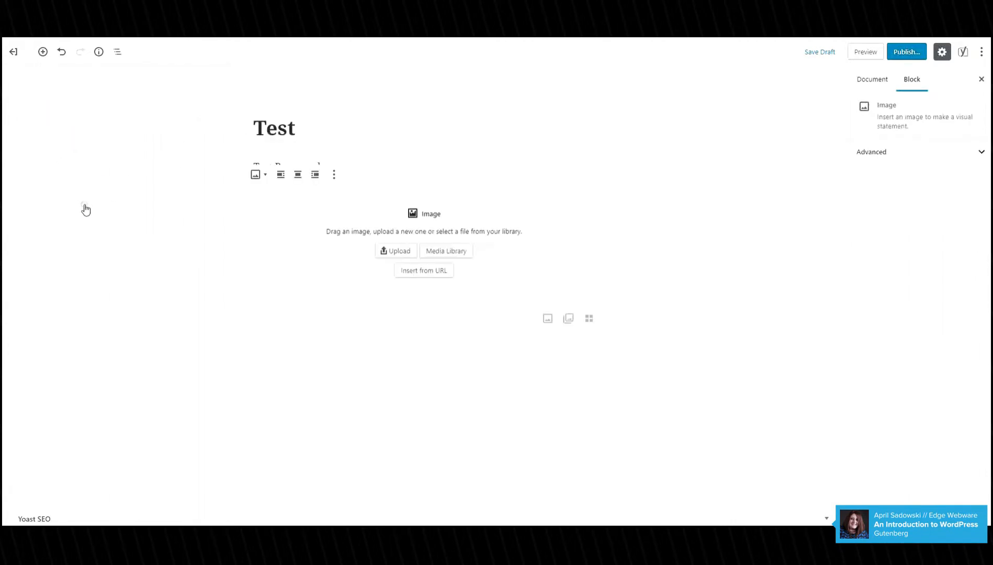
Turn on the Top Toolbar view and transform the "Test Paragraph" block into a heading.
{"action": "left_click", "coordinate": [983, 52]}
{"action": "left_click", "coordinate": [903, 103]}
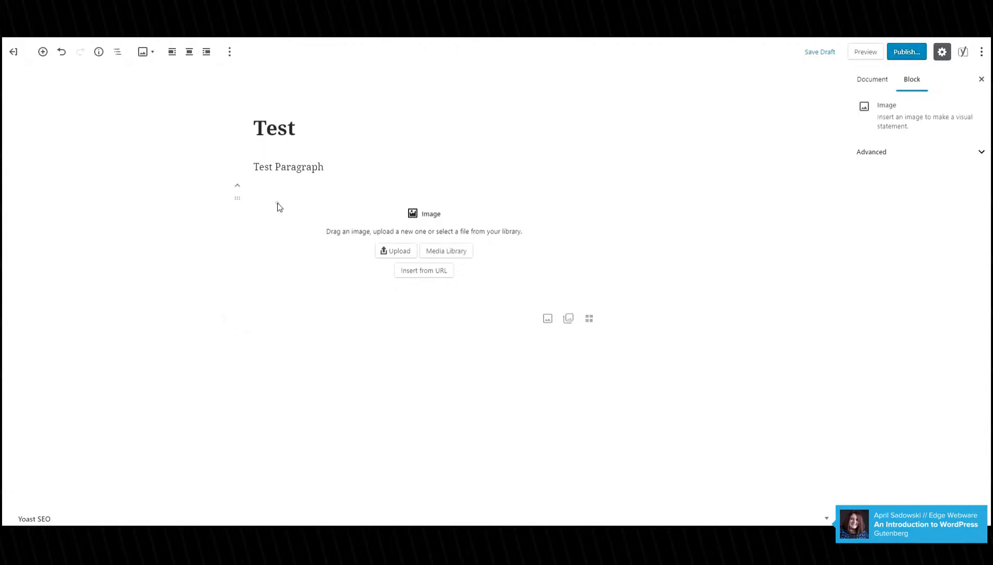
{"action": "left_click", "coordinate": [275, 167]}
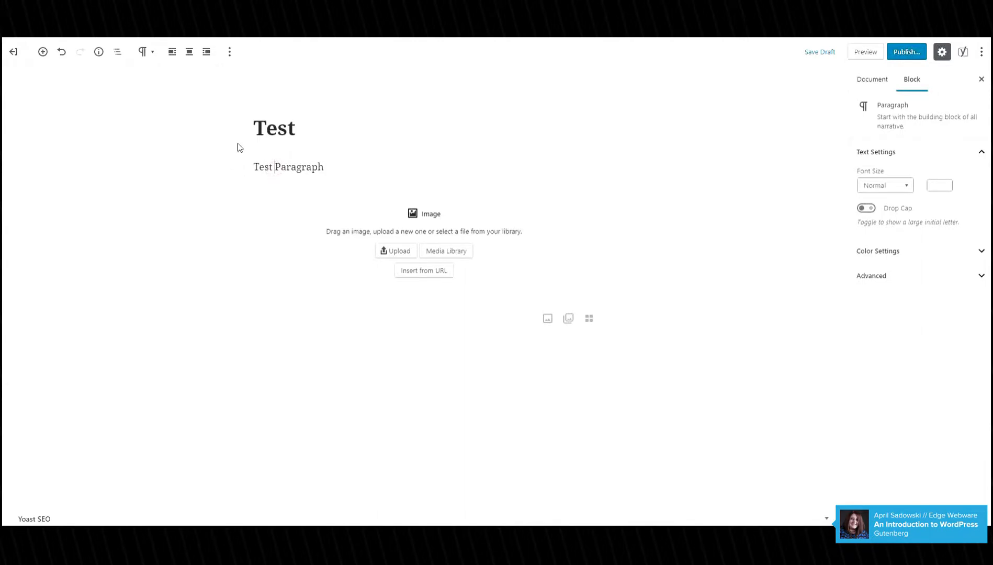
{"action": "left_click", "coordinate": [146, 52]}
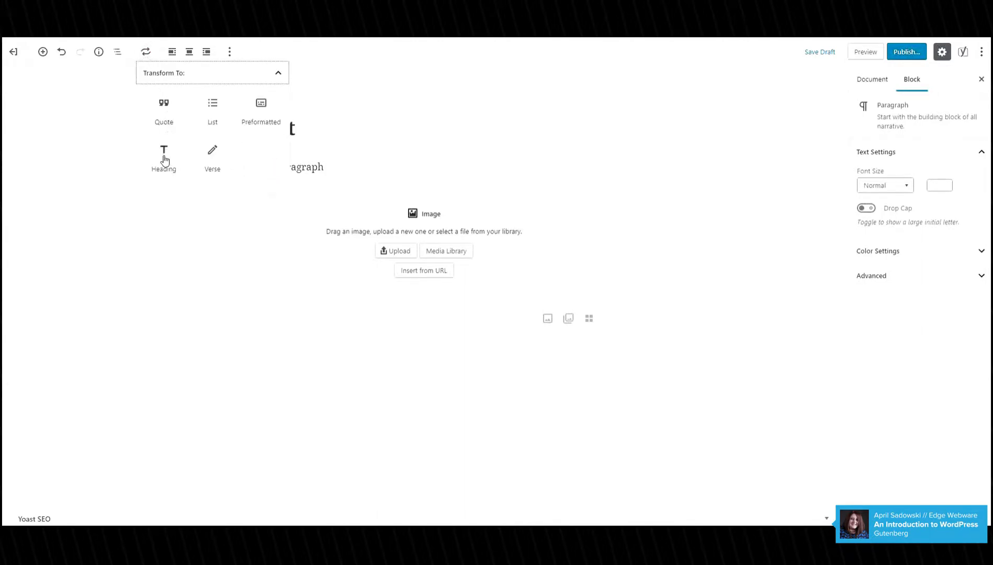
{"action": "left_click", "coordinate": [164, 157]}
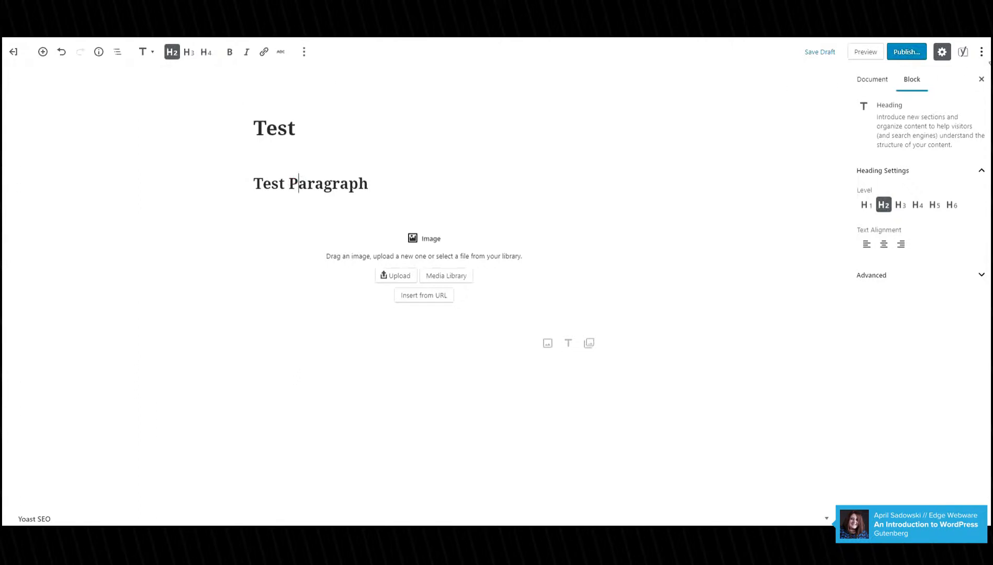
Turn off the Top Toolbar view and transform the "Test Paragraph" heading back into a paragraph.
{"action": "left_click", "coordinate": [982, 52]}
{"action": "left_click", "coordinate": [899, 101]}
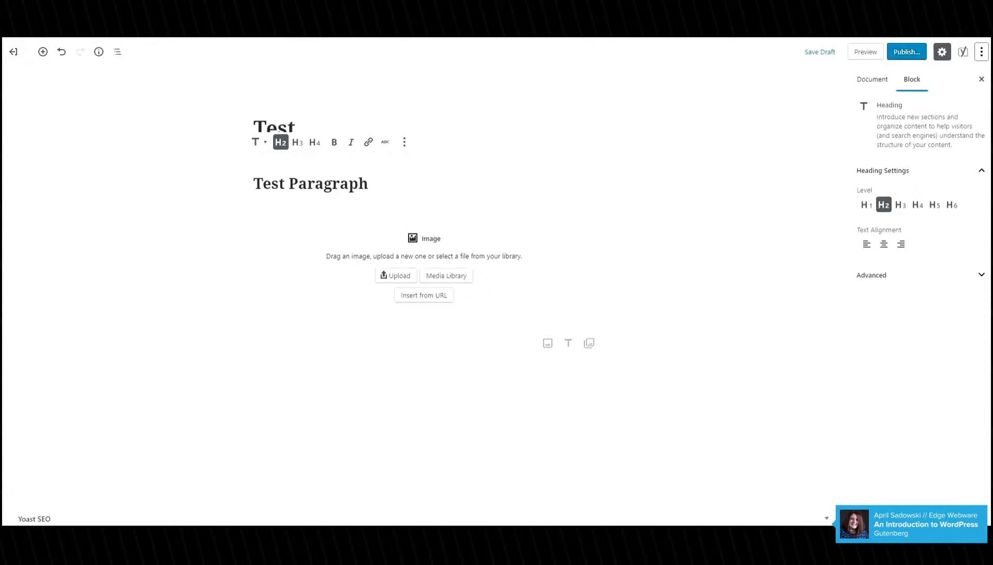
{"action": "left_click", "coordinate": [292, 292]}
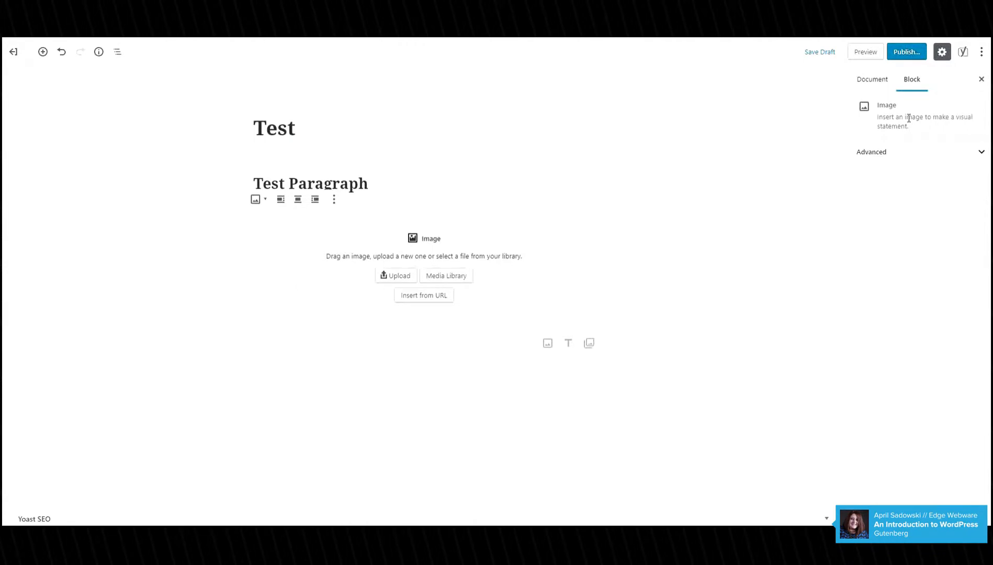
{"action": "left_click", "coordinate": [352, 187]}
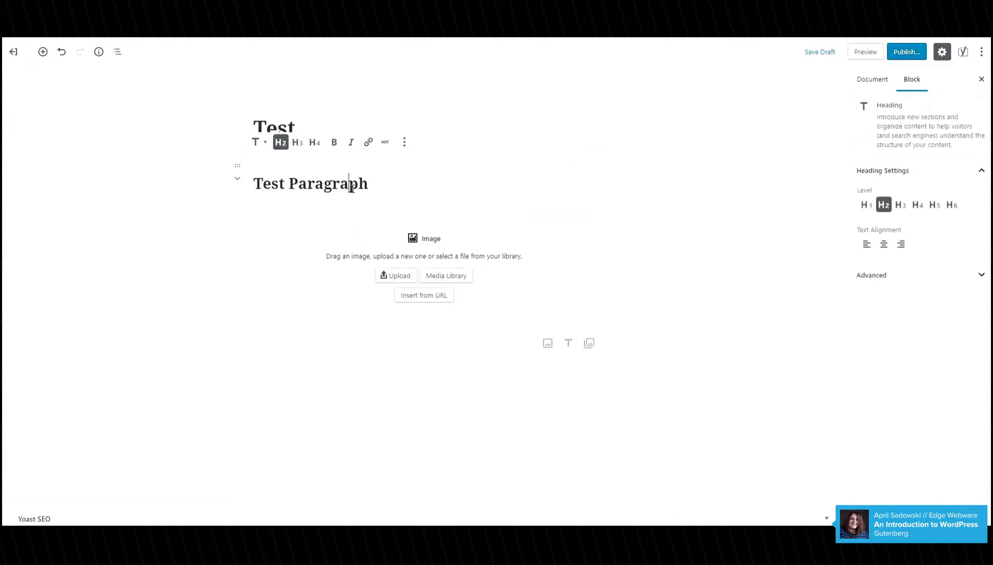
{"action": "left_click", "coordinate": [257, 142]}
{"action": "left_click", "coordinate": [273, 204]}
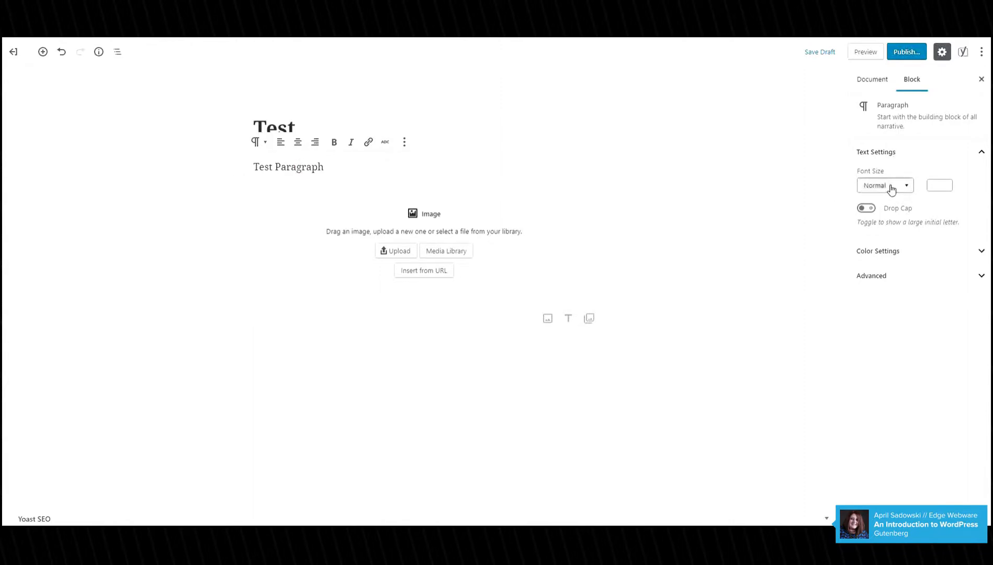
Try the Medium, Large and Huge preset font sizes on the "Test Paragraph" block.
{"action": "left_click", "coordinate": [891, 189]}
{"action": "left_click", "coordinate": [880, 250]}
{"action": "left_click", "coordinate": [868, 283]}
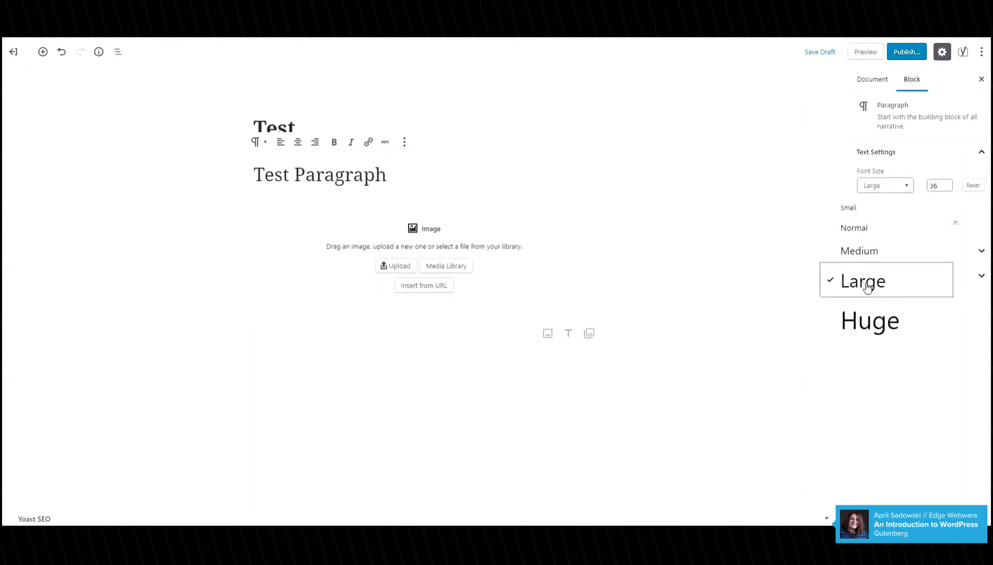
{"action": "left_click", "coordinate": [872, 320]}
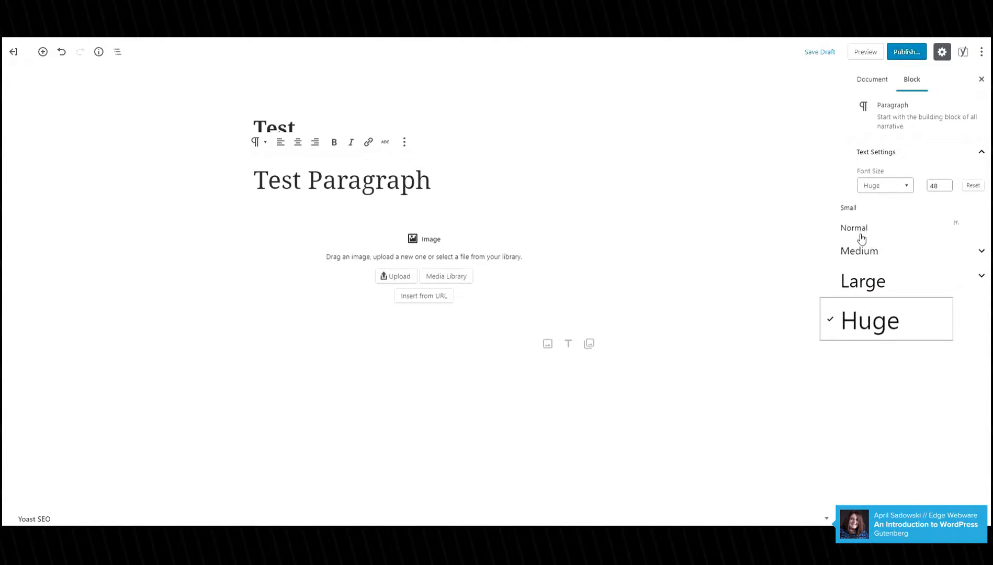
Give the "Test Paragraph" block a custom font size of 15 and turn on Drop Cap.
{"action": "double_click", "coordinate": [935, 185]}
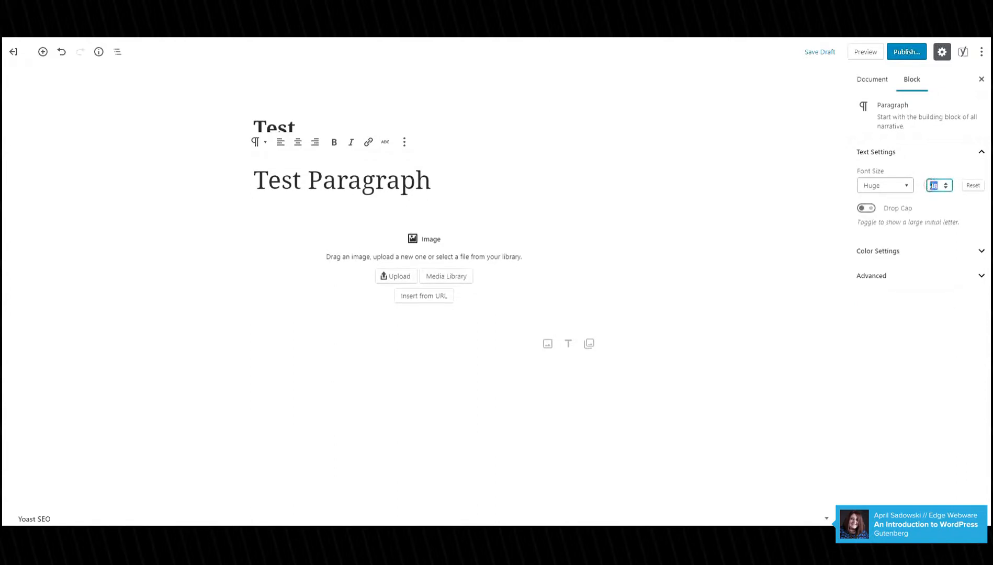
{"action": "type", "text": "15"}
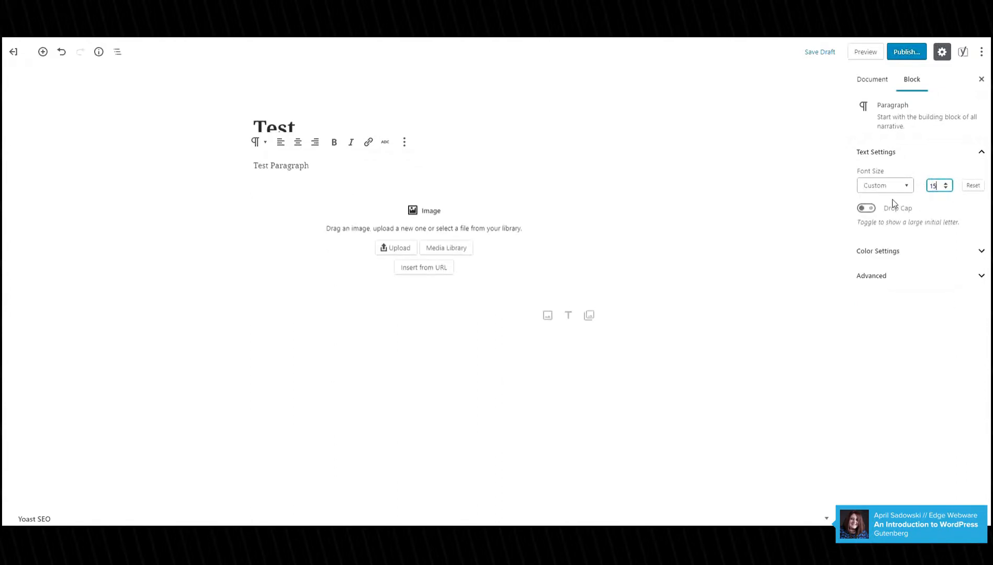
{"action": "left_click", "coordinate": [867, 208]}
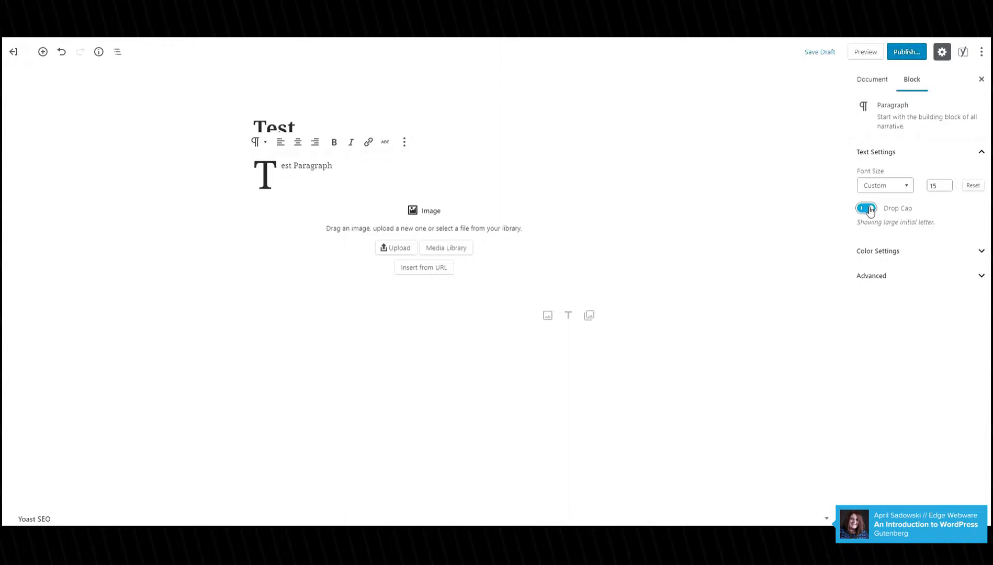
Turn off Drop Cap on the "Test Paragraph" block and try a dark blue background with white and purple text.
{"action": "left_click", "coordinate": [869, 209]}
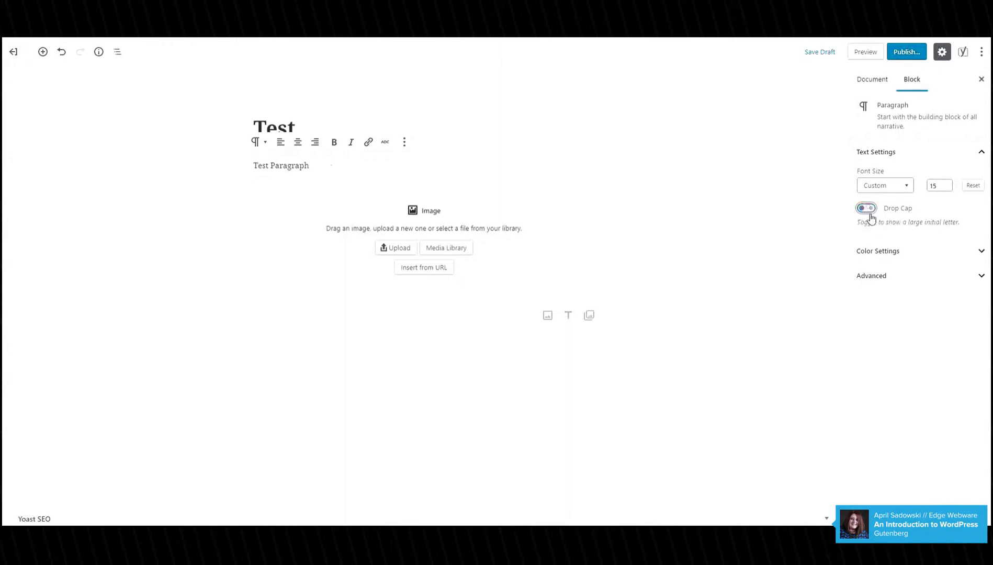
{"action": "left_click", "coordinate": [893, 252]}
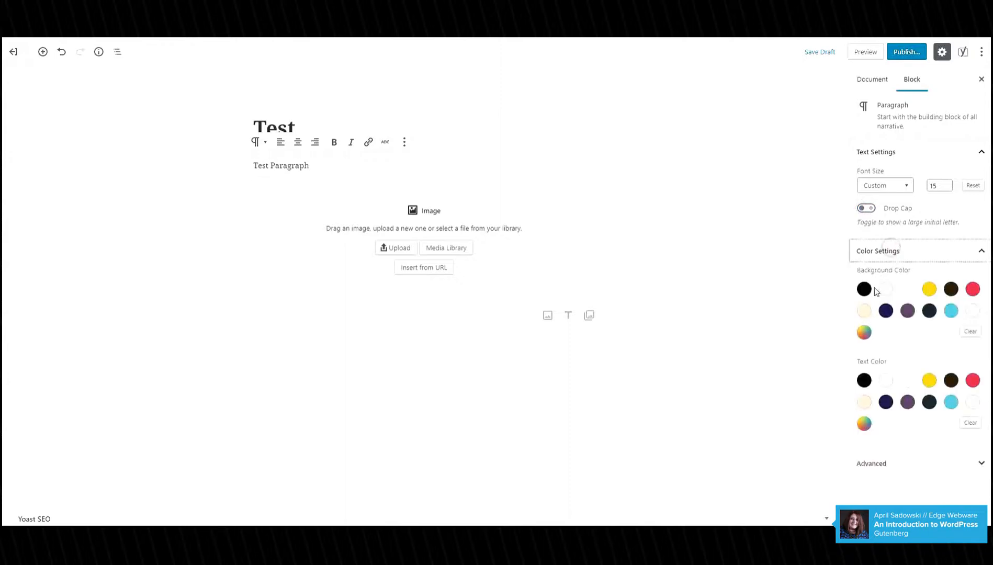
{"action": "left_click", "coordinate": [886, 311]}
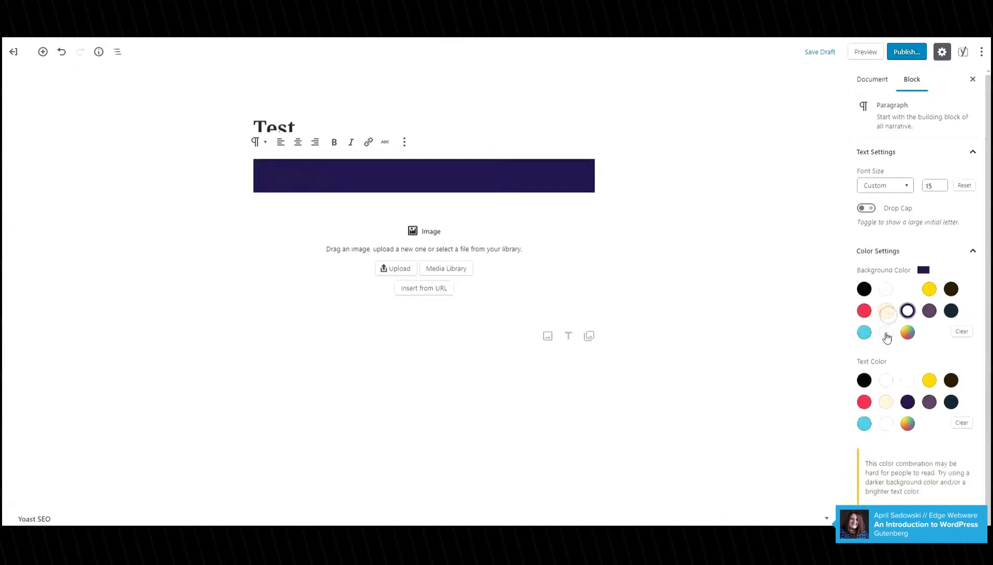
{"action": "left_click", "coordinate": [908, 385]}
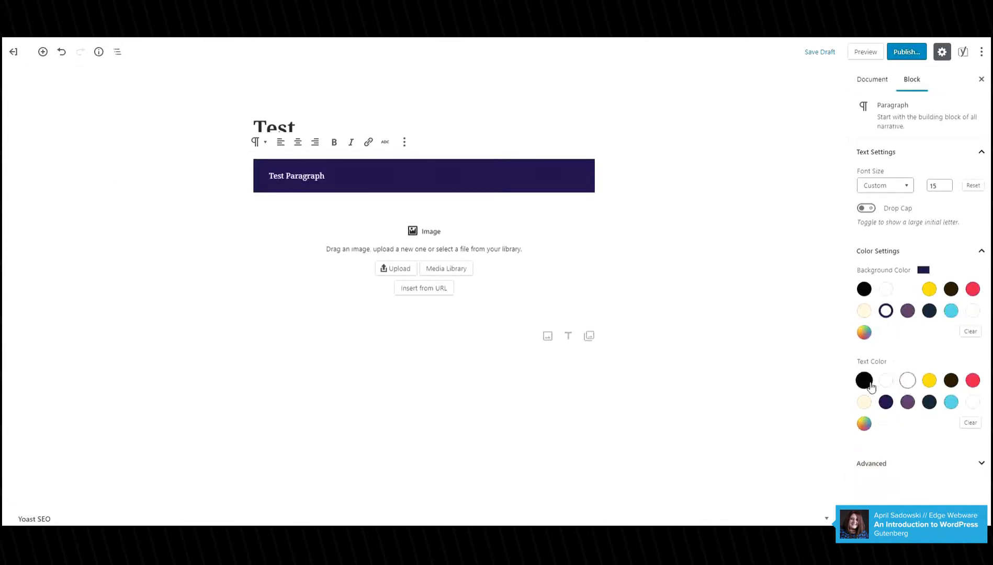
{"action": "left_click", "coordinate": [909, 407]}
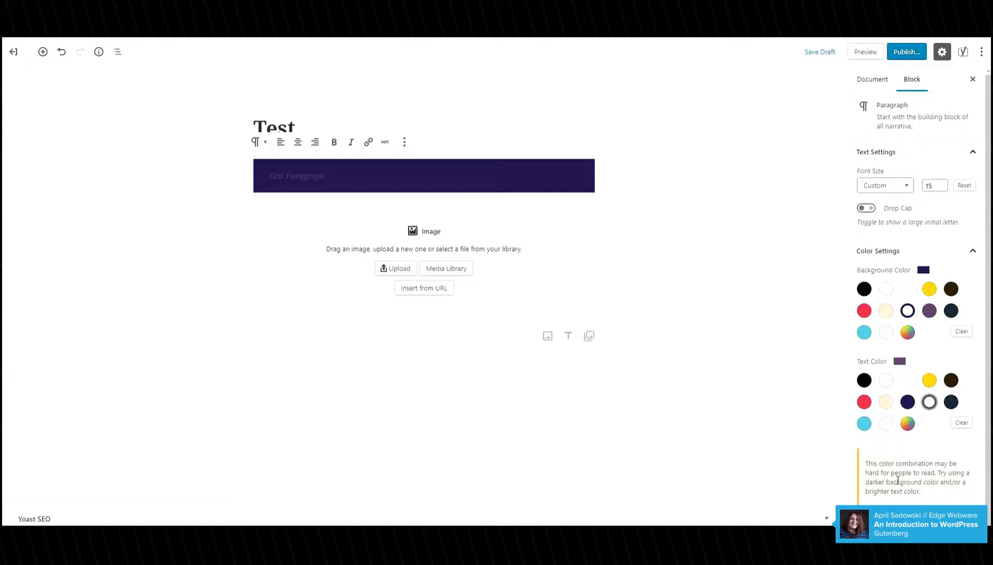
{"action": "left_click", "coordinate": [889, 403]}
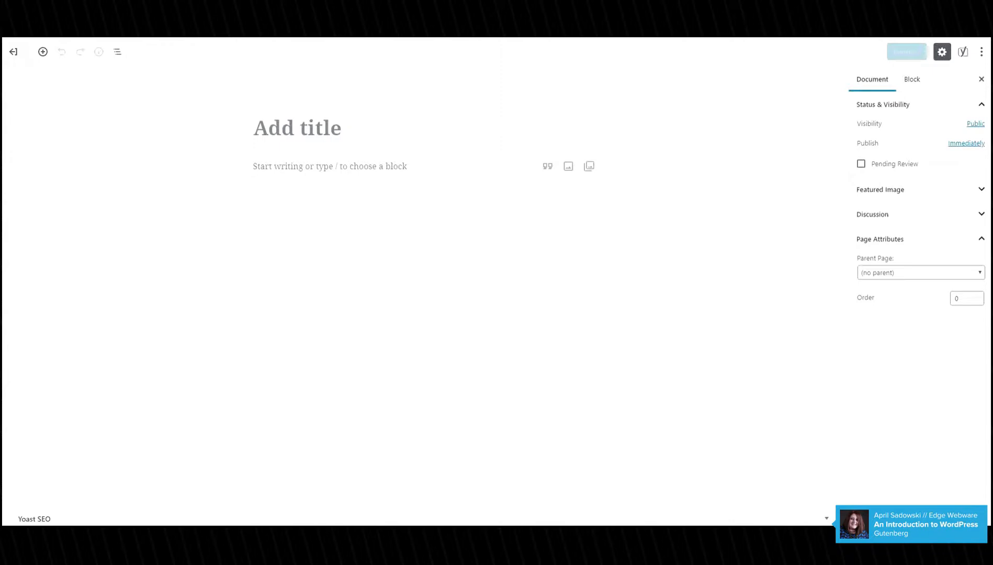
{"action": "left_click", "coordinate": [982, 56]}
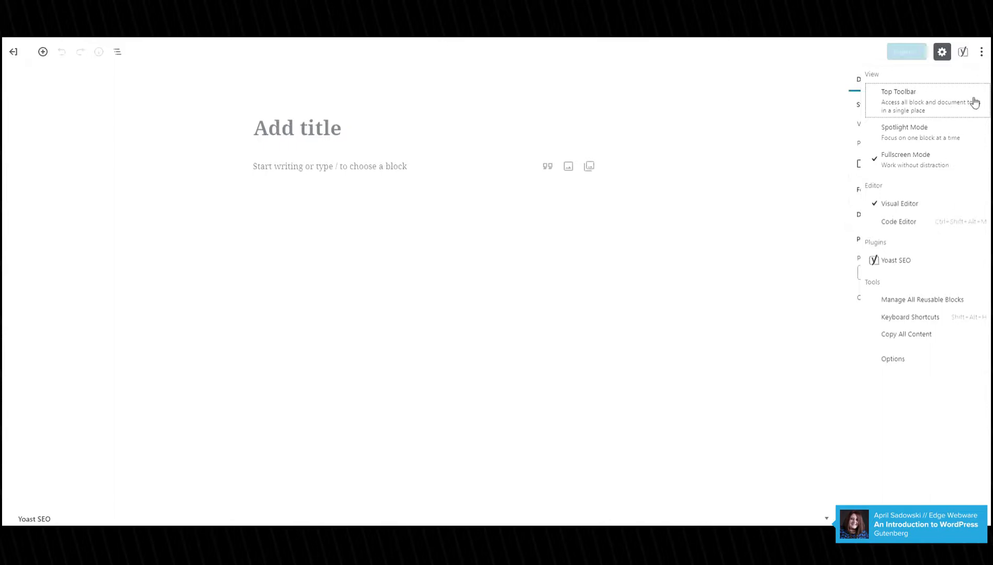
{"action": "left_click", "coordinate": [979, 55]}
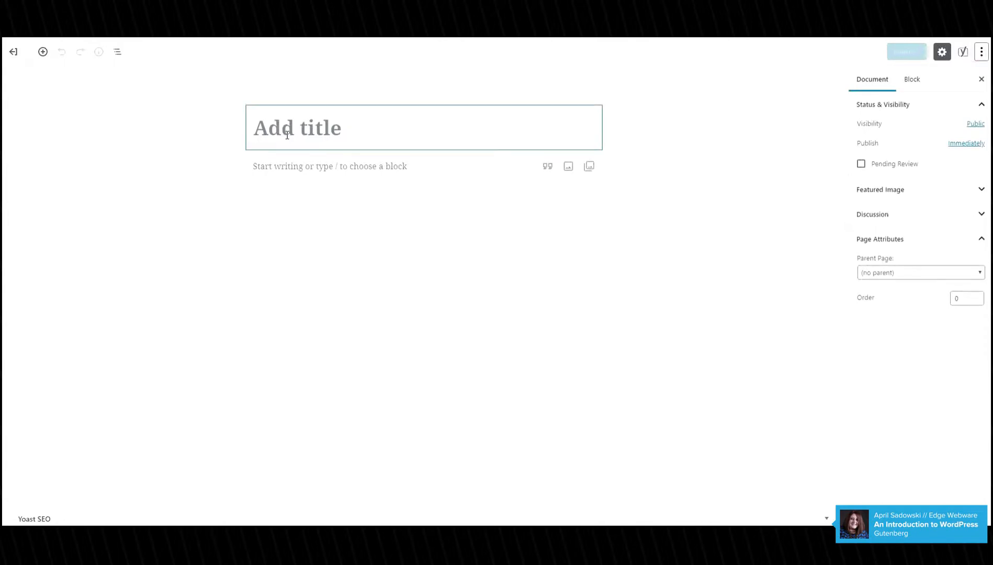
Insert a Paragraph block from the Common Blocks on the blank page and enter "This is a paragraph".
{"action": "left_click", "coordinate": [275, 166]}
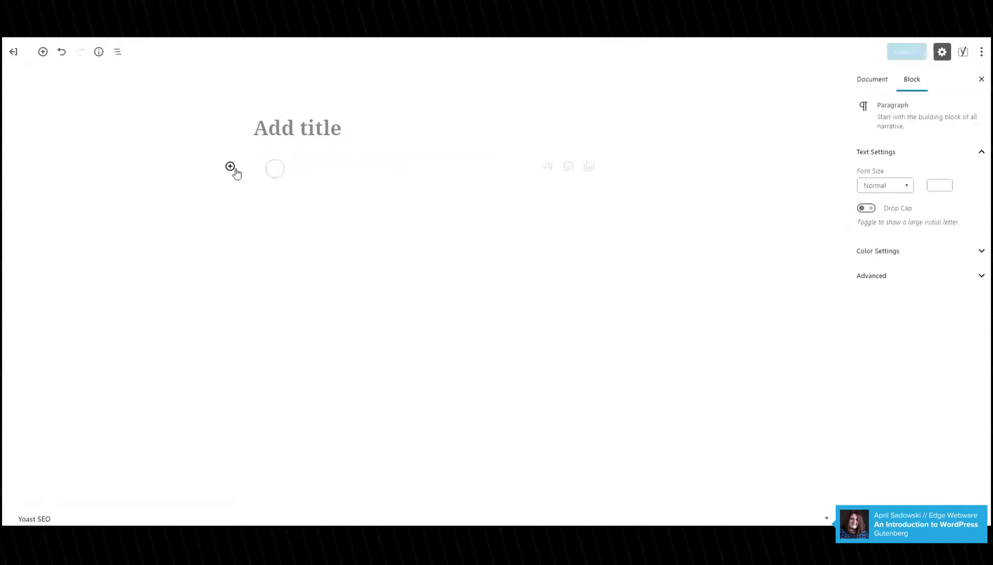
{"action": "left_click", "coordinate": [232, 167]}
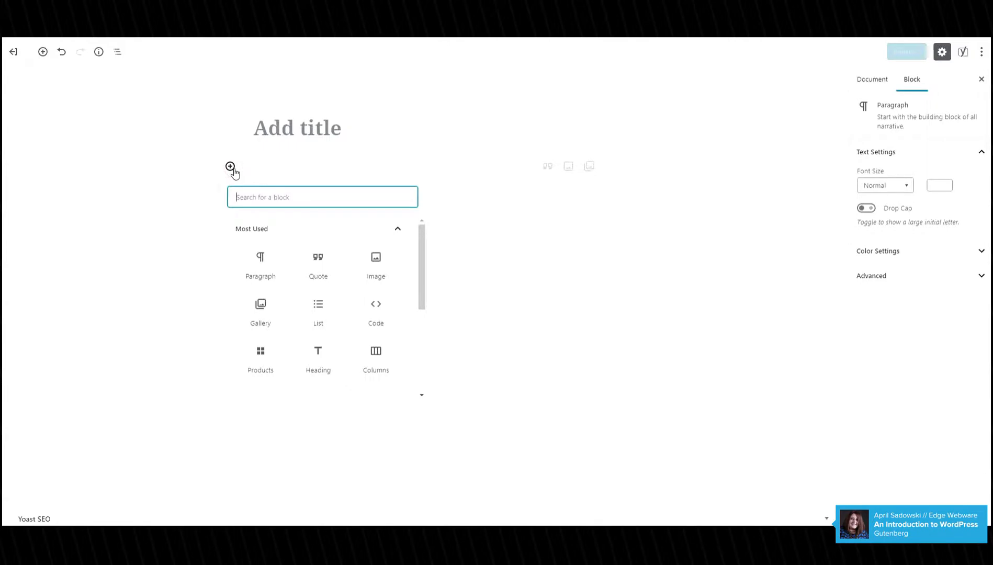
{"action": "scroll", "coordinate": [287, 251], "scroll_direction": "down", "scroll_amount": 2}
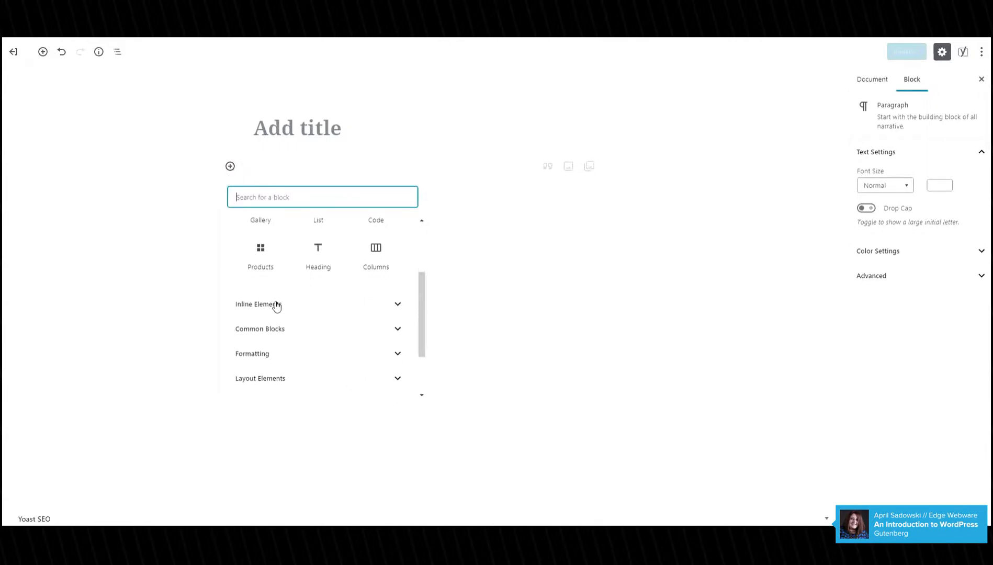
{"action": "left_click", "coordinate": [275, 328]}
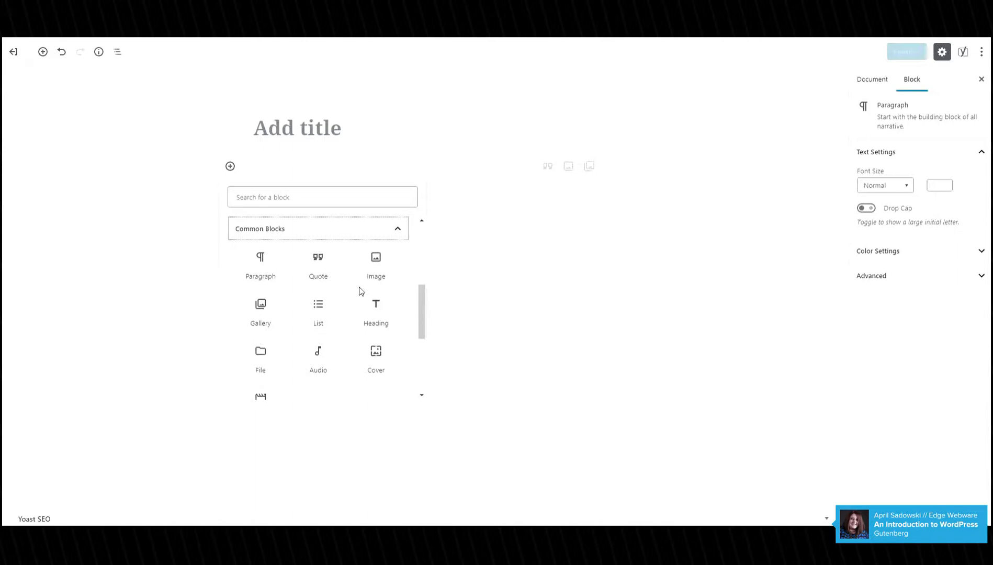
{"action": "left_click", "coordinate": [269, 275]}
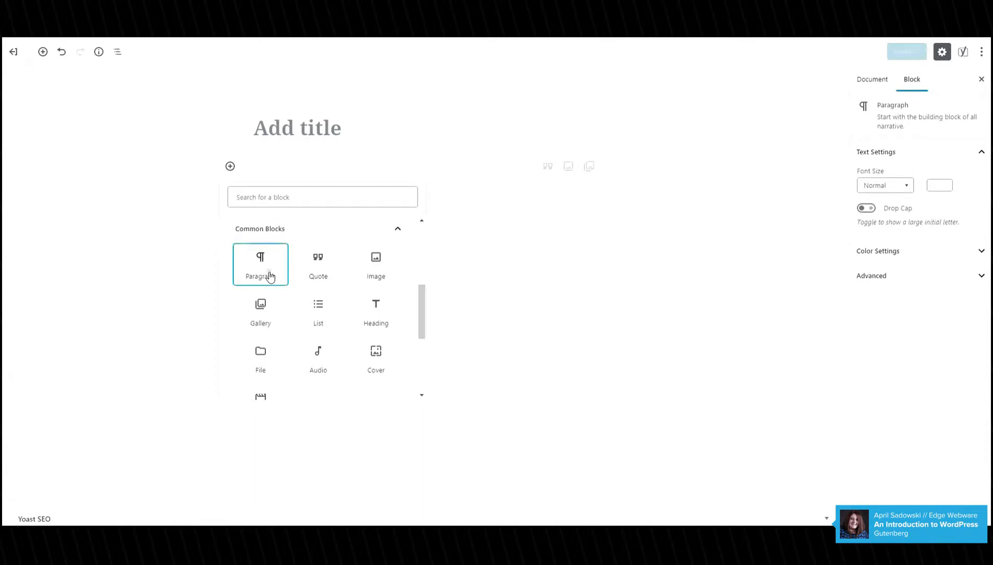
{"action": "type", "text": "Th"}
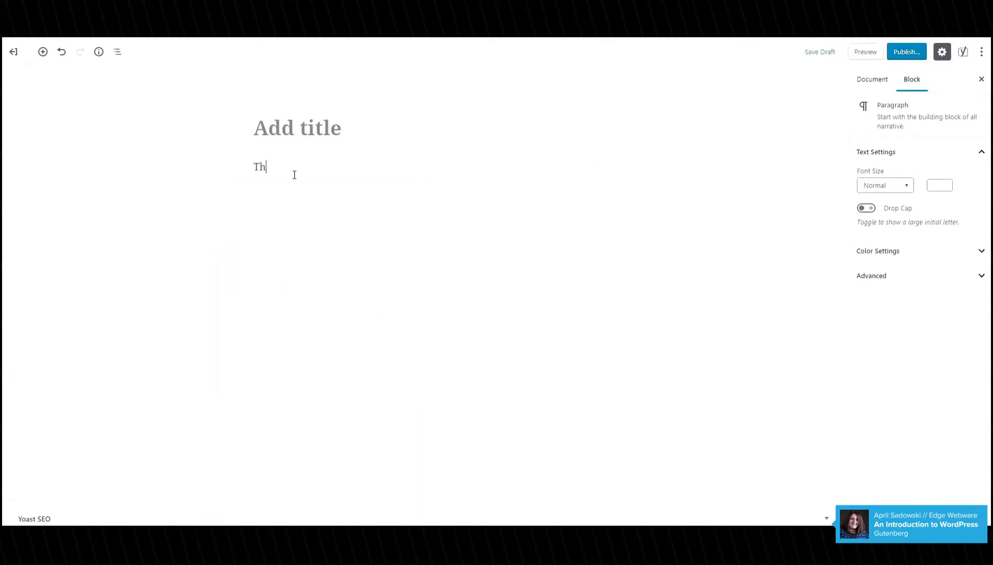
{"action": "type", "text": "is is a paragraph"}
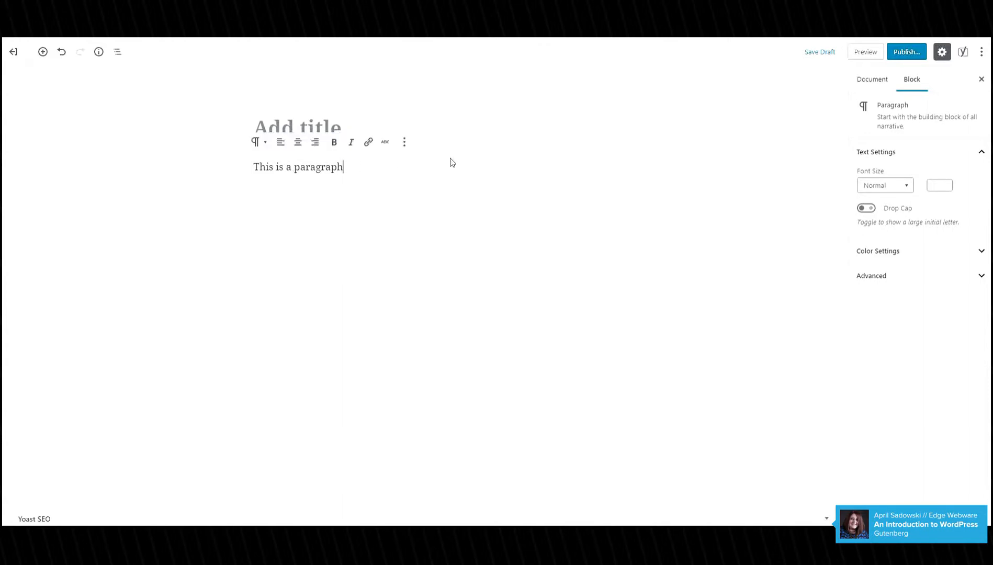
Try the Medium, Large, Huge and Small preset font sizes on the "This is a paragraph" block.
{"action": "left_click", "coordinate": [873, 189]}
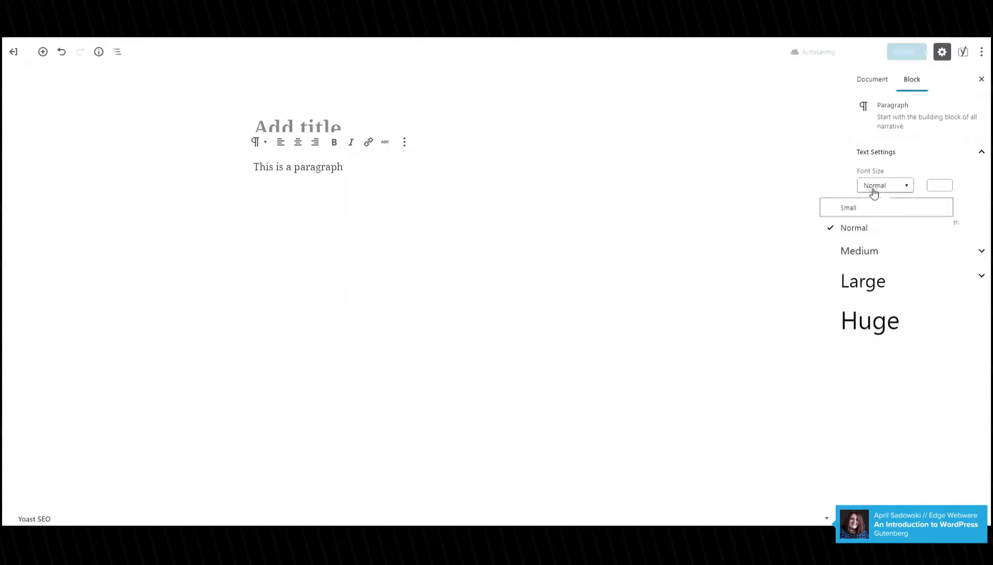
{"action": "left_click", "coordinate": [867, 260]}
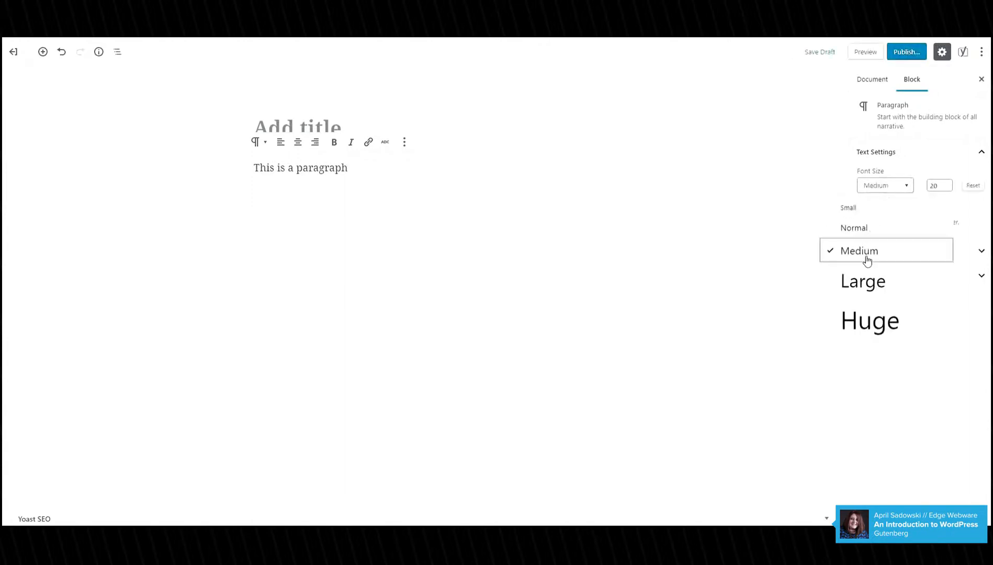
{"action": "left_click", "coordinate": [875, 287]}
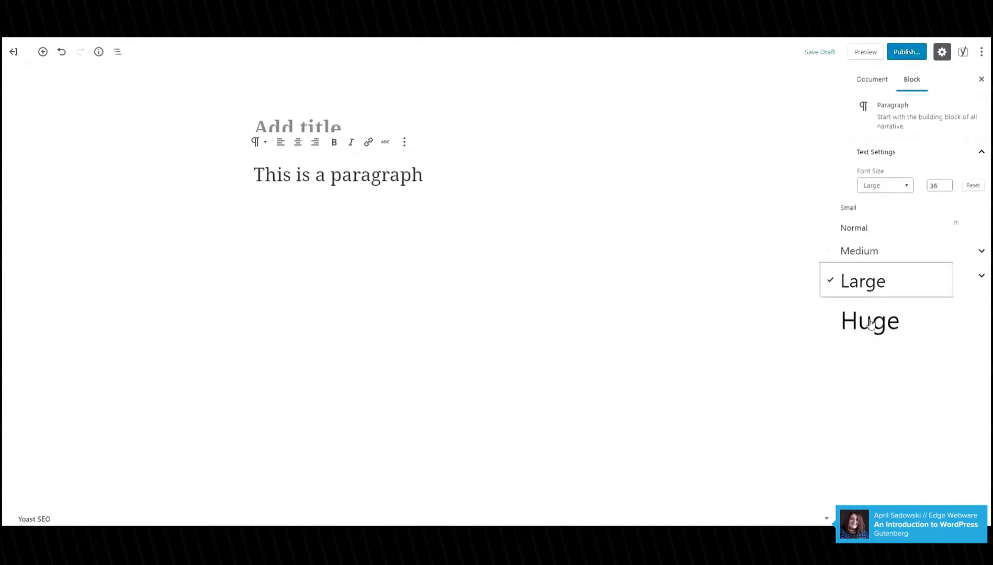
{"action": "left_click", "coordinate": [869, 321]}
{"action": "left_click", "coordinate": [855, 213]}
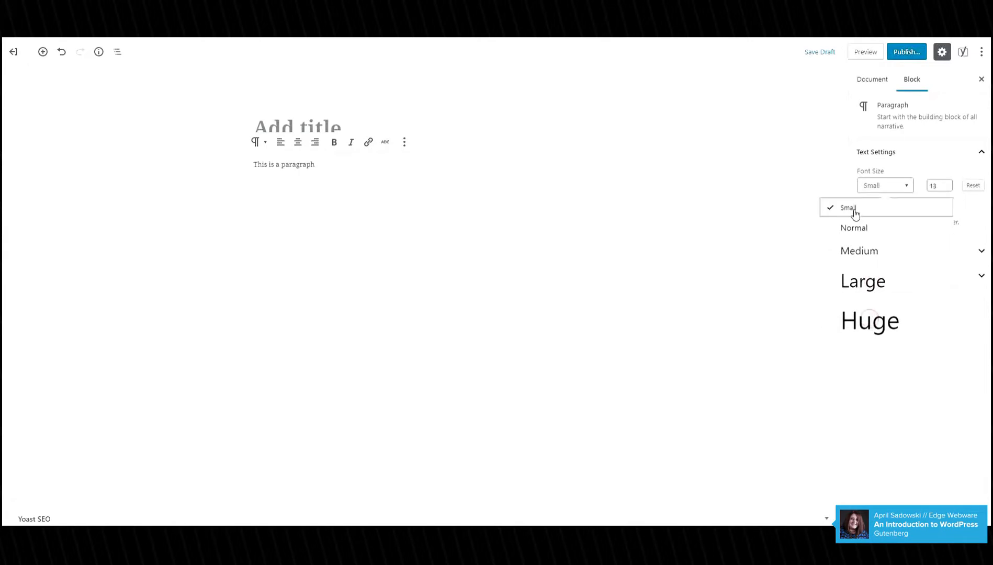
Set a custom font size of 15 for the "This is a paragraph" block and turn on Drop Cap.
{"action": "double_click", "coordinate": [935, 186]}
{"action": "type", "text": "15"}
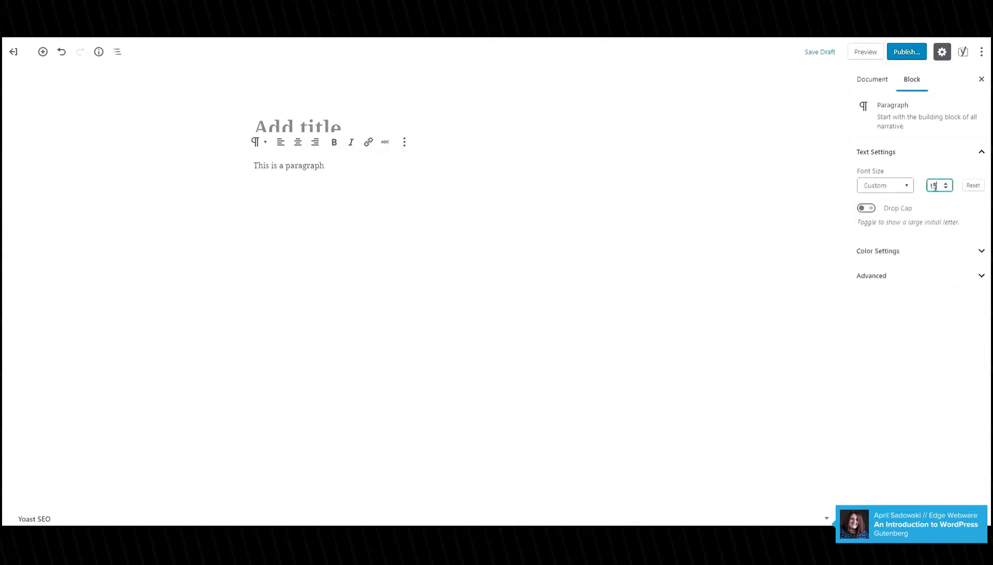
{"action": "left_click", "coordinate": [867, 209]}
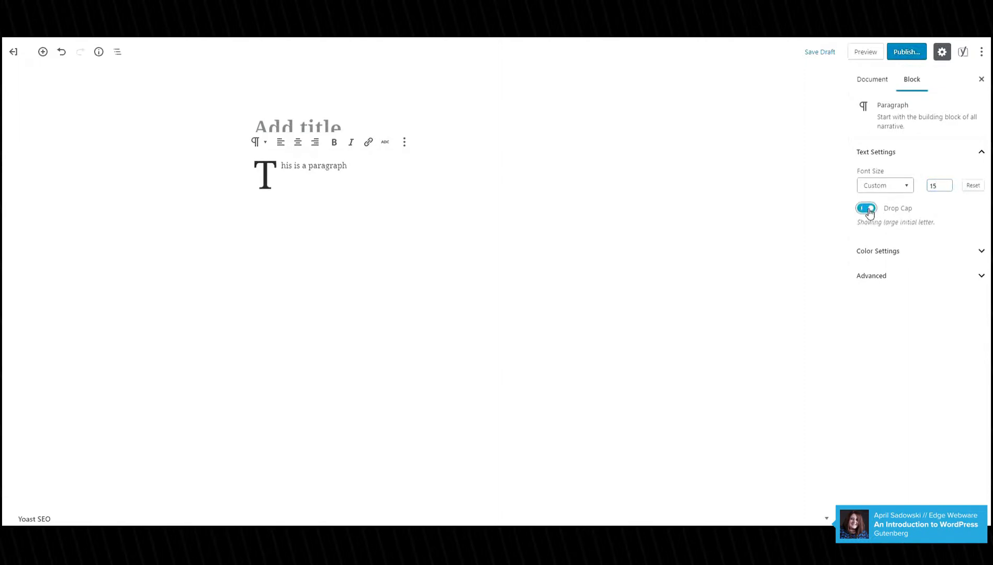
Give the paragraph block a white background and dark blue text, trying yellow text first.
{"action": "left_click", "coordinate": [918, 251]}
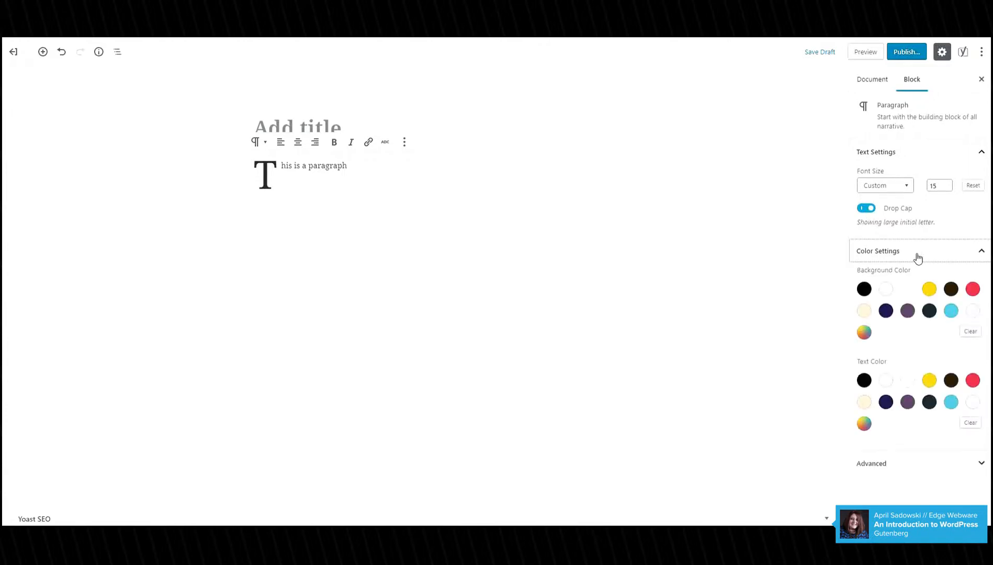
{"action": "left_click", "coordinate": [889, 291]}
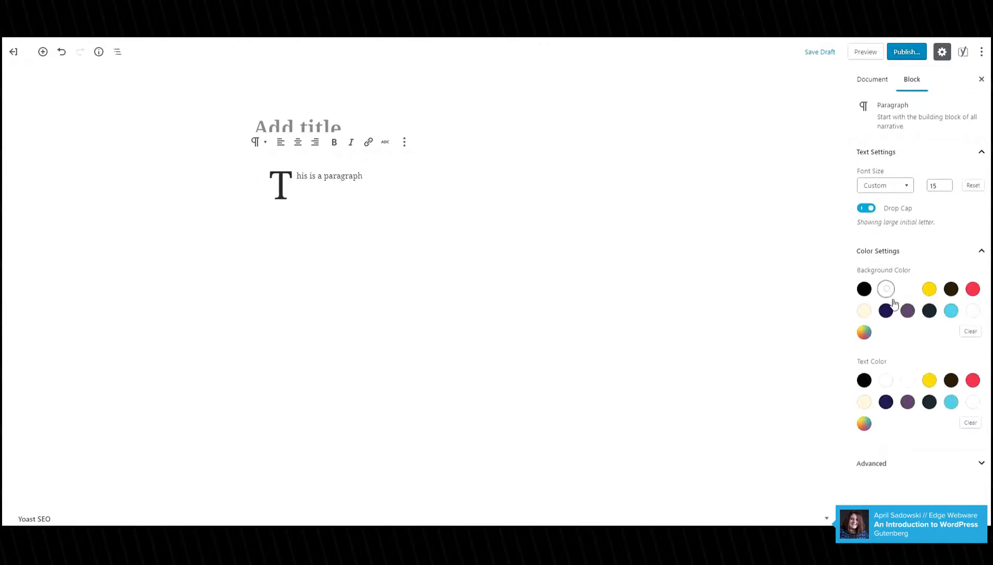
{"action": "left_click", "coordinate": [929, 383]}
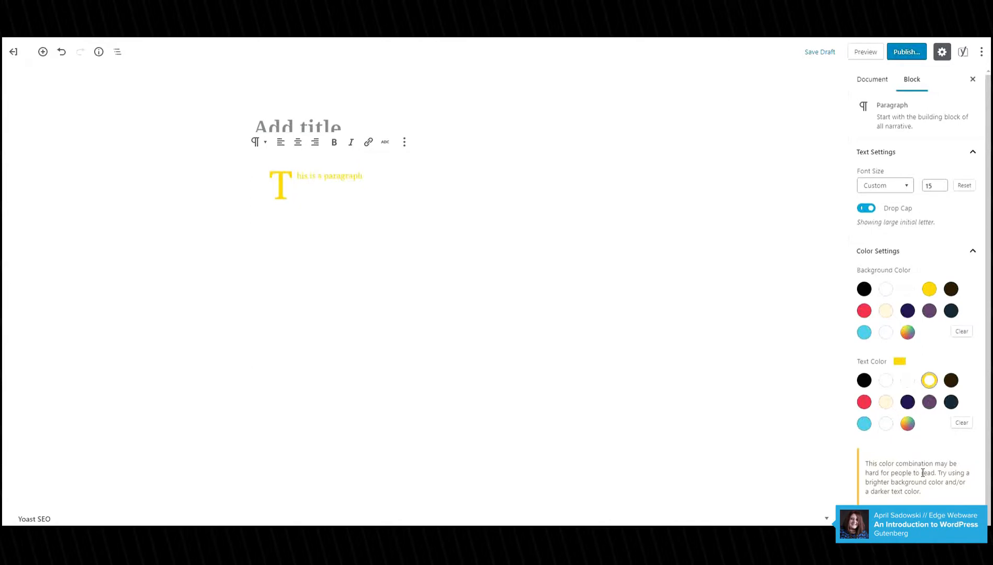
{"action": "left_click", "coordinate": [908, 402]}
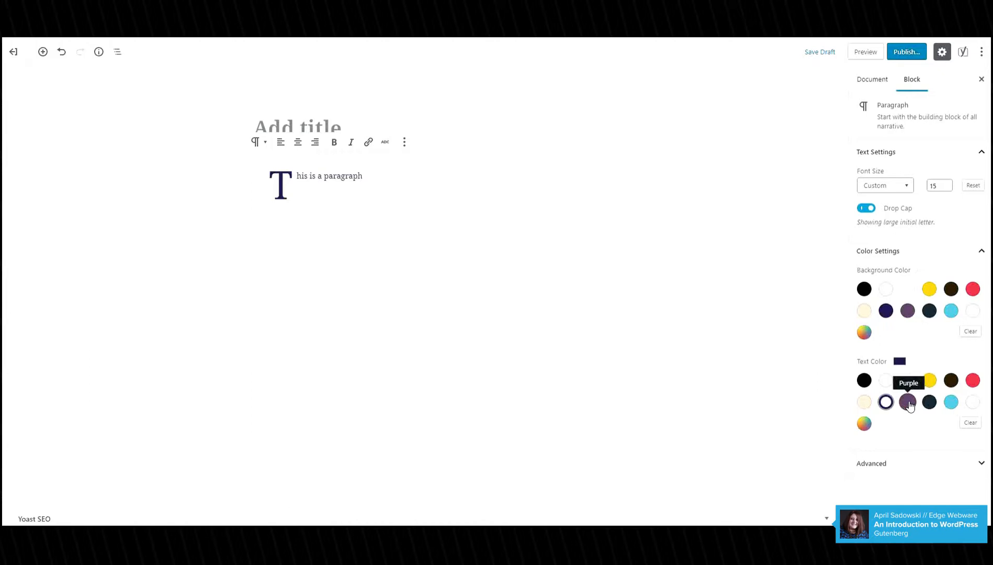
Insert a Gallery block from the Common Blocks directly after the "This is a paragraph" block.
{"action": "left_click", "coordinate": [267, 209]}
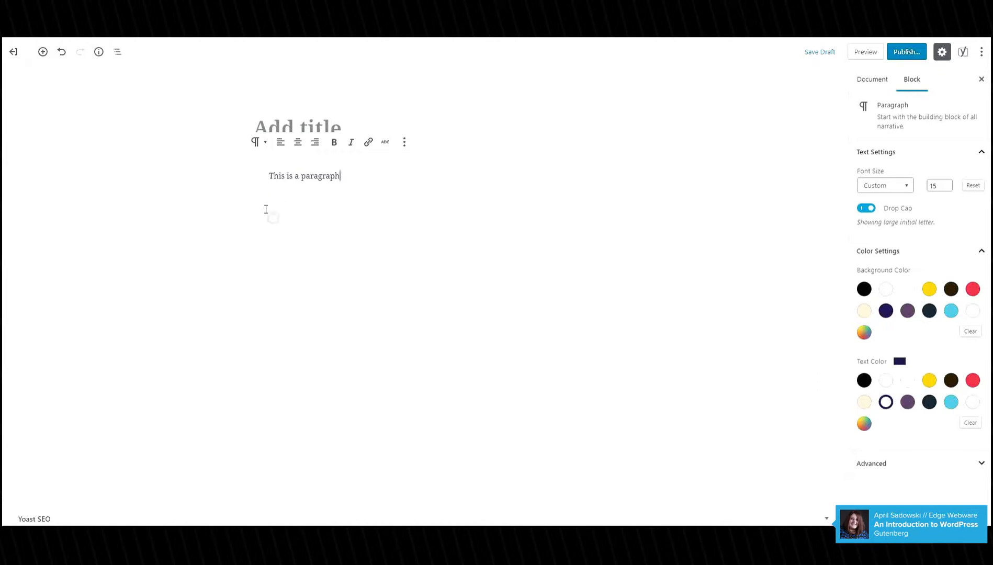
{"action": "left_click", "coordinate": [405, 146]}
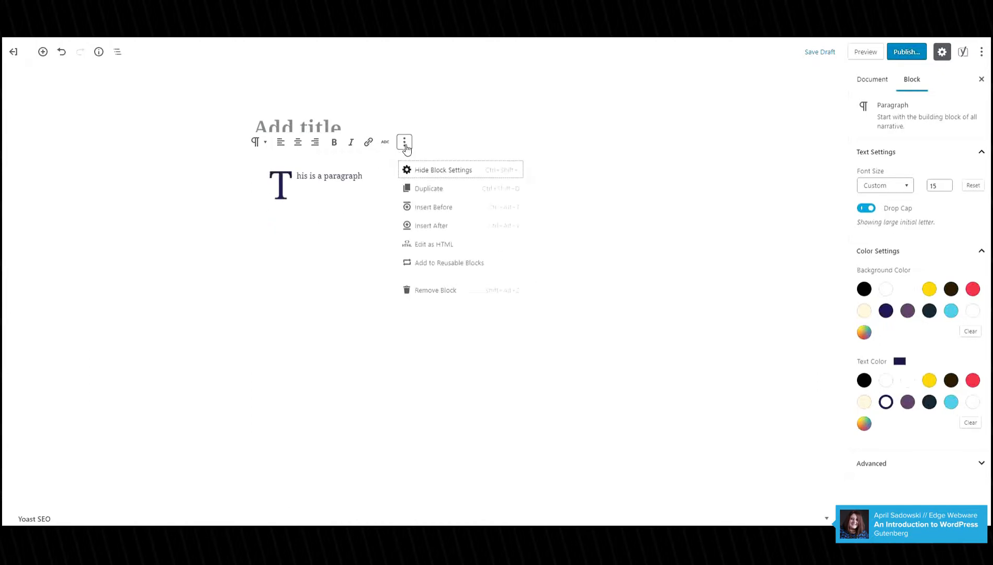
{"action": "left_click", "coordinate": [422, 224]}
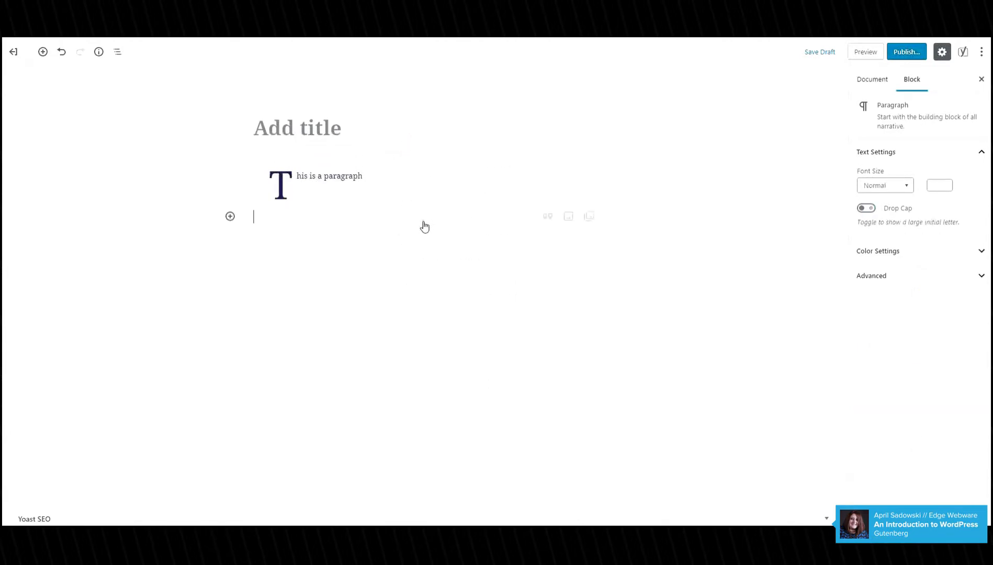
{"action": "left_click", "coordinate": [230, 216]}
{"action": "scroll", "coordinate": [277, 322], "scroll_direction": "down", "scroll_amount": 3}
{"action": "left_click", "coordinate": [271, 384]}
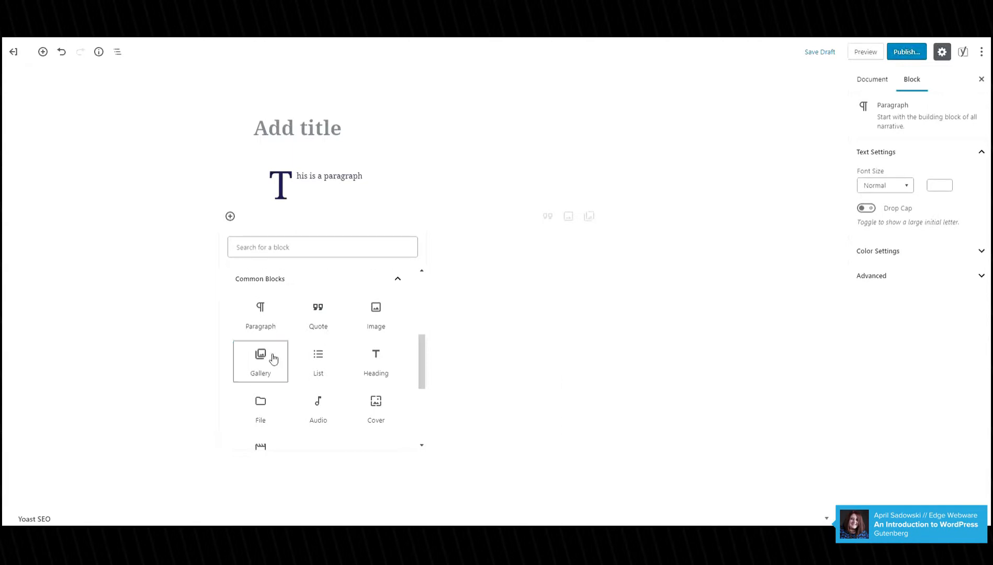
{"action": "left_click", "coordinate": [271, 359]}
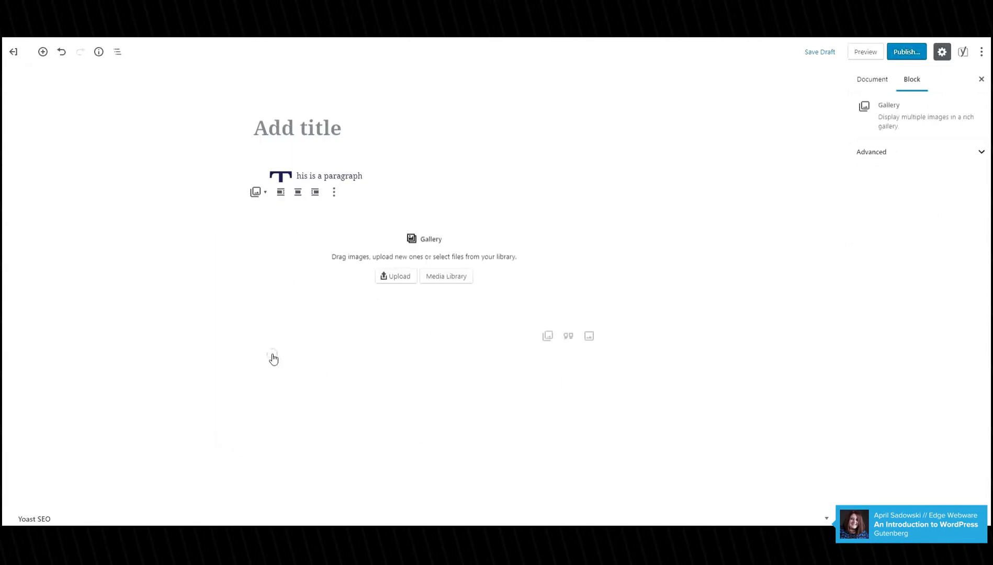
Fill the gallery with five consecutive media library images, from the open book mock-up through the Brushes book.
{"action": "left_click", "coordinate": [449, 277]}
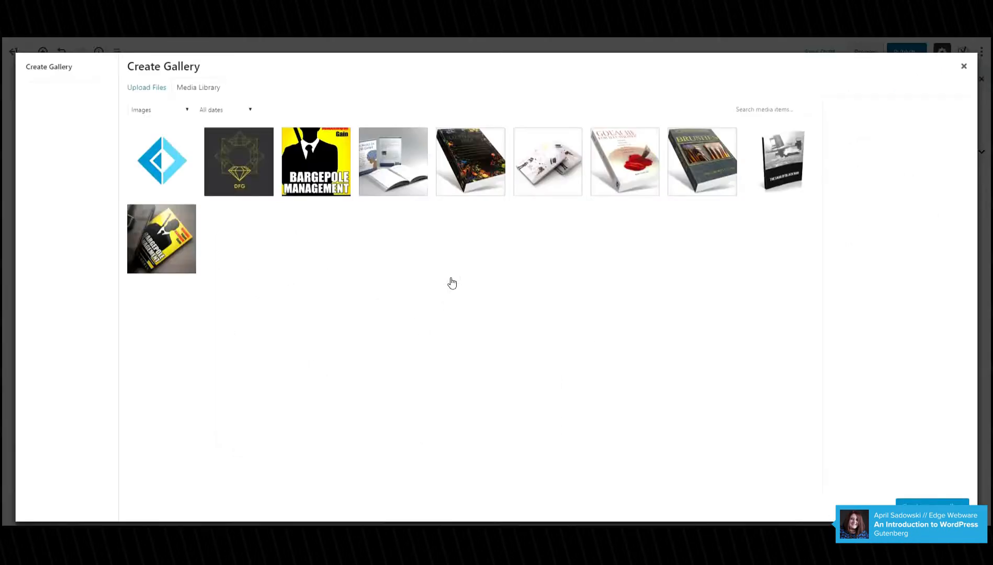
{"action": "left_click", "coordinate": [403, 175]}
{"action": "left_click", "coordinate": [725, 185], "text": "shift"}
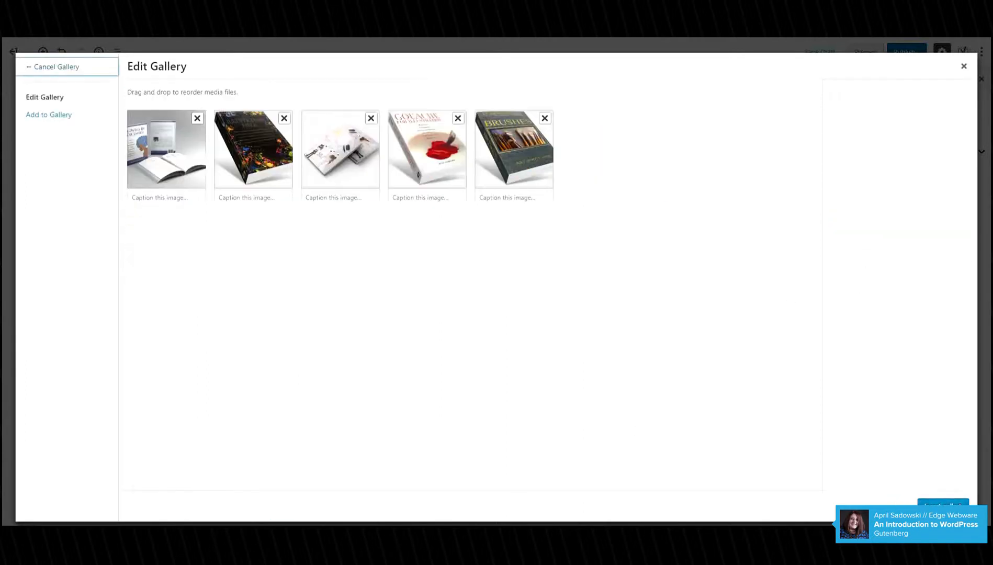
{"action": "left_click", "coordinate": [943, 506]}
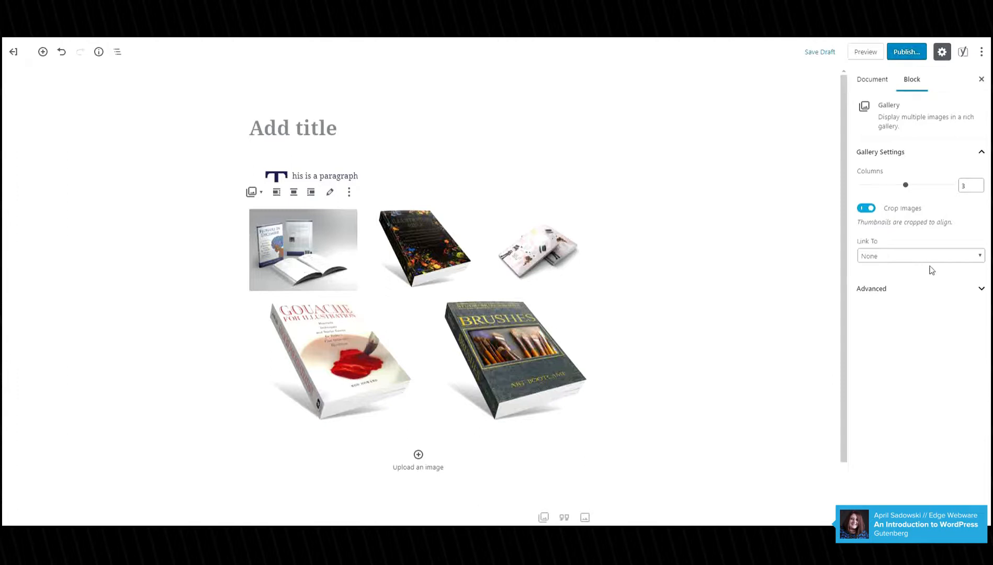
Try the gallery's column count control and turn Crop Images off and back on.
{"action": "mouse_move", "coordinate": [906, 185]}
{"action": "left_mouse_down"}
{"action": "mouse_move", "coordinate": [884, 187]}
{"action": "mouse_move", "coordinate": [903, 186]}
{"action": "left_mouse_up"}
{"action": "left_click", "coordinate": [867, 209]}
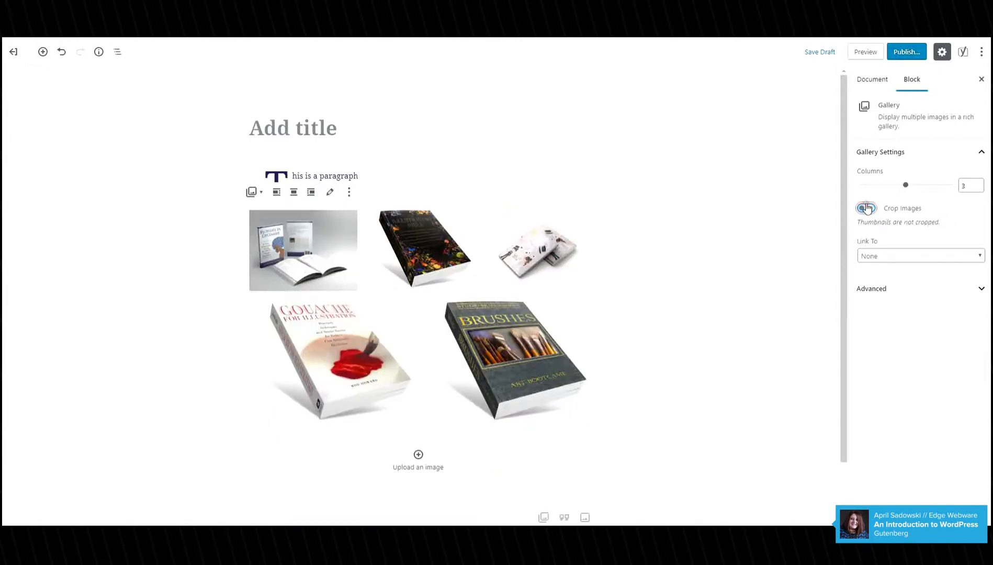
{"action": "left_click", "coordinate": [867, 208]}
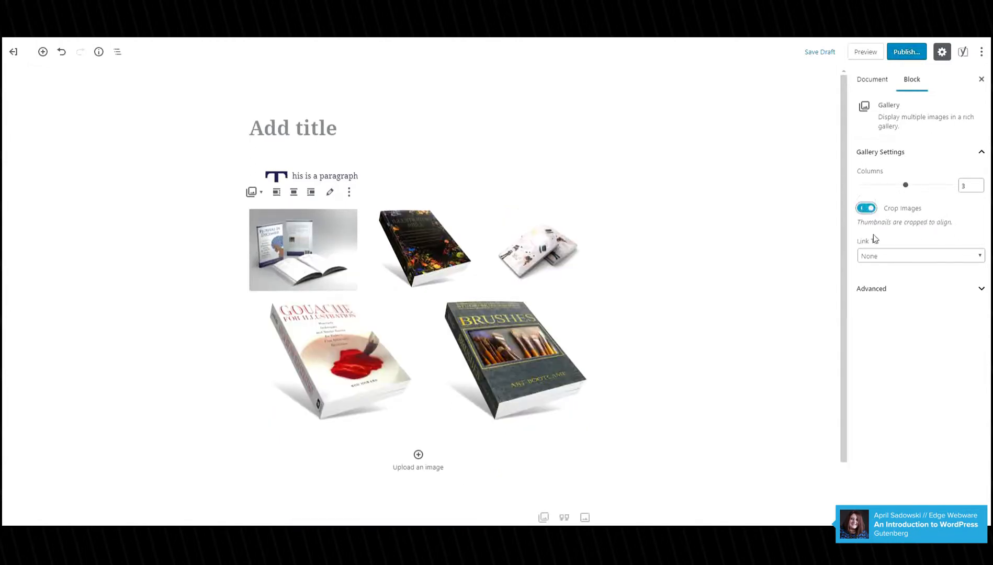
Review the gallery's Link To options and reveal its Advanced settings.
{"action": "left_click", "coordinate": [878, 257]}
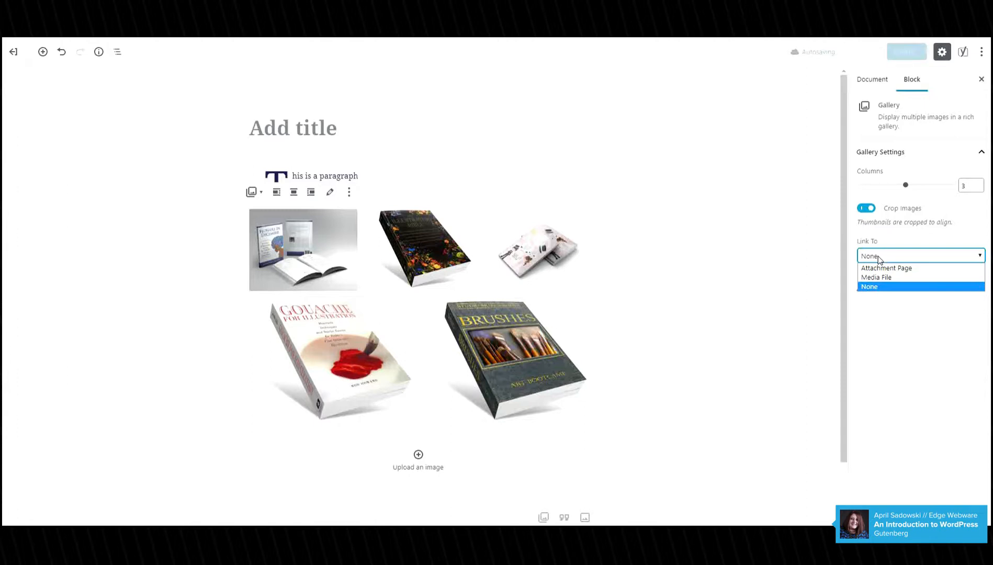
{"action": "left_click", "coordinate": [899, 327]}
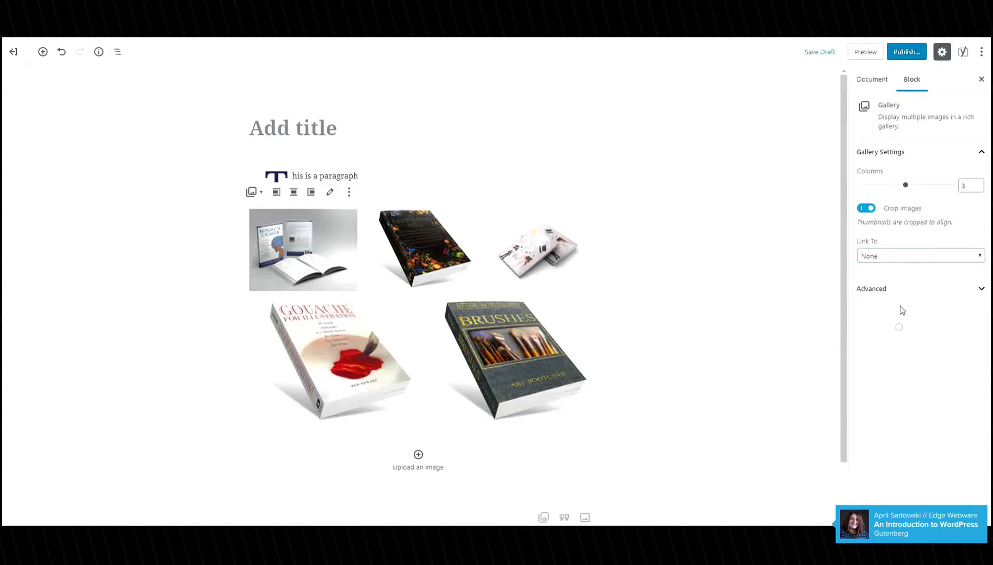
{"action": "left_click", "coordinate": [900, 296]}
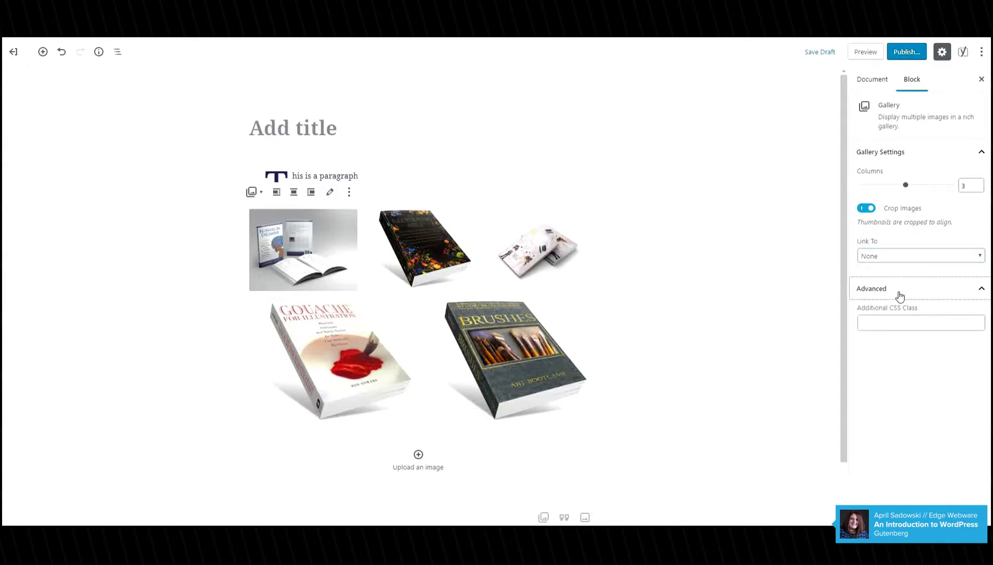
Insert an Image block from the Common Blocks directly below the gallery.
{"action": "scroll", "coordinate": [269, 392], "scroll_direction": "down", "scroll_amount": 2}
{"action": "left_click", "coordinate": [265, 436]}
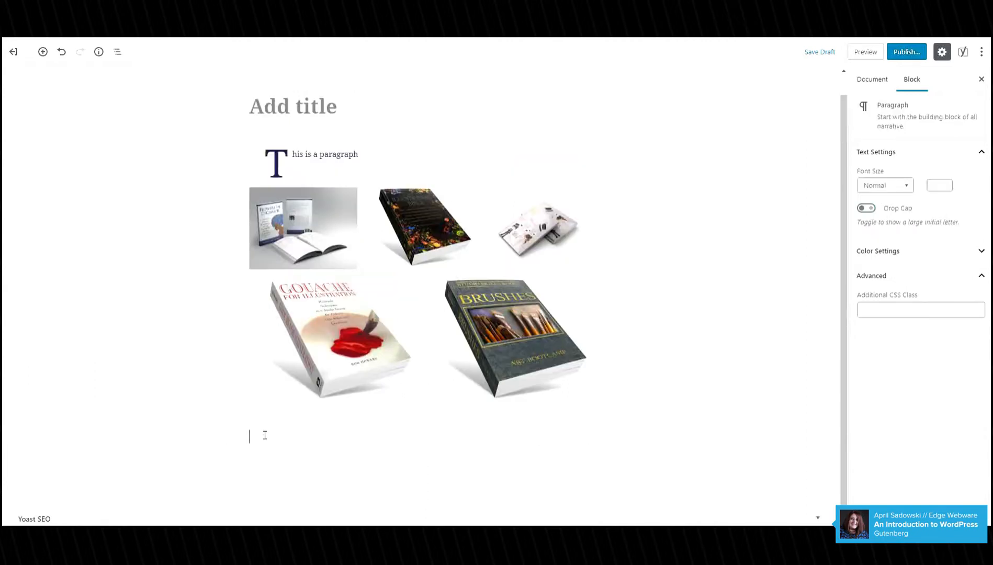
{"action": "left_click", "coordinate": [226, 436]}
{"action": "scroll", "coordinate": [275, 384], "scroll_direction": "down", "scroll_amount": 2}
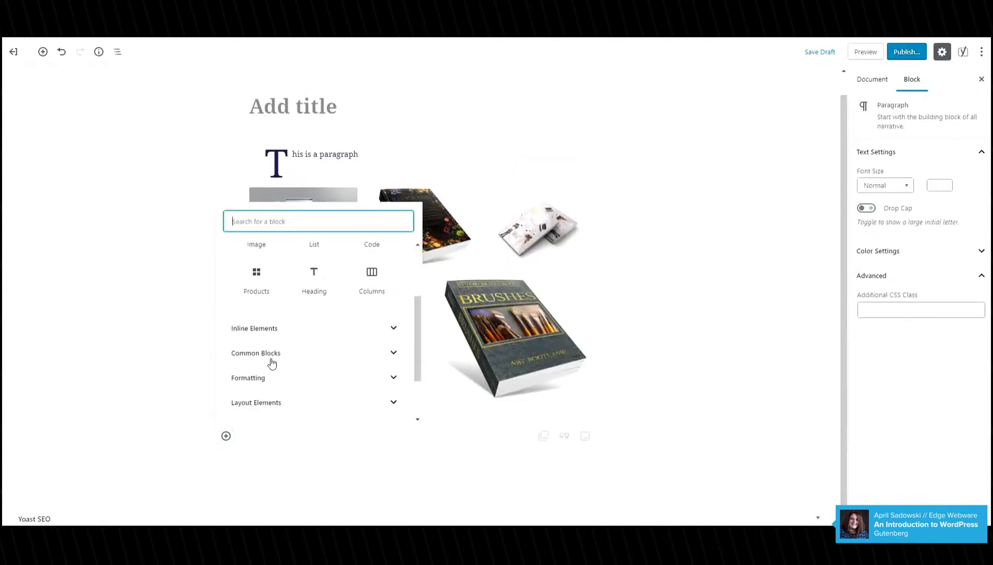
{"action": "left_click", "coordinate": [271, 363]}
{"action": "left_click", "coordinate": [266, 338]}
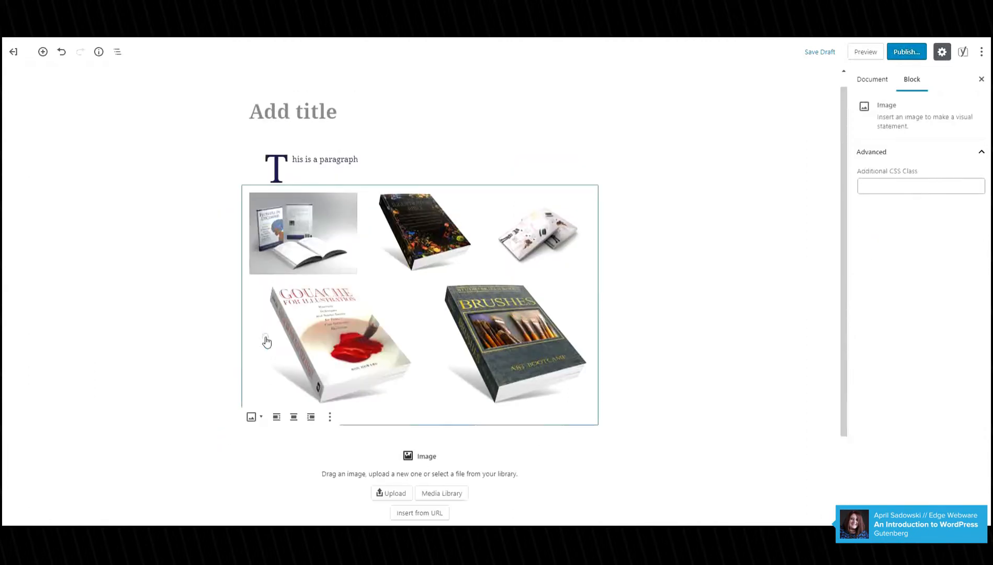
Fill the image block with the Gouache for Illustrators mock-up from the media library.
{"action": "left_click", "coordinate": [445, 494]}
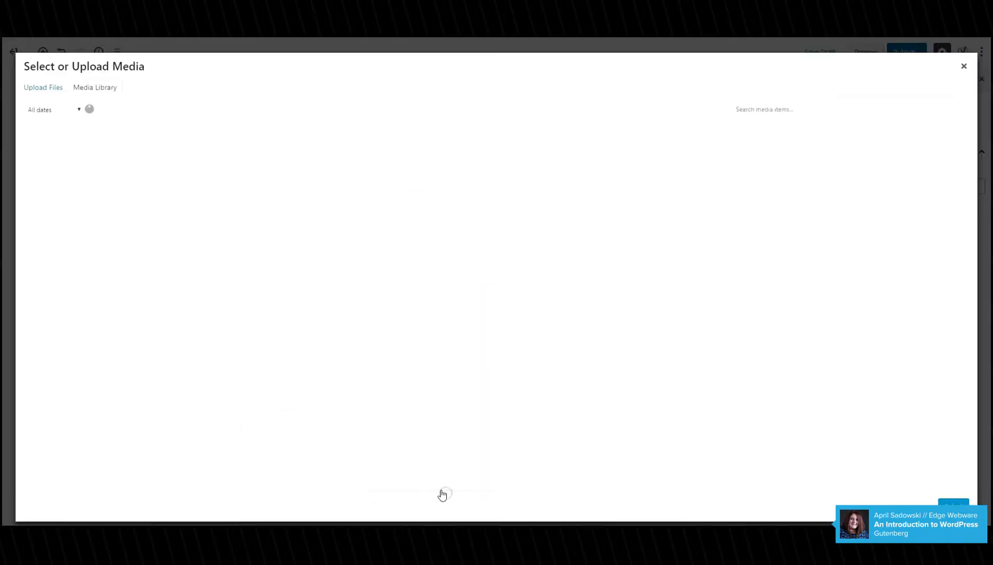
{"action": "left_click", "coordinate": [539, 163]}
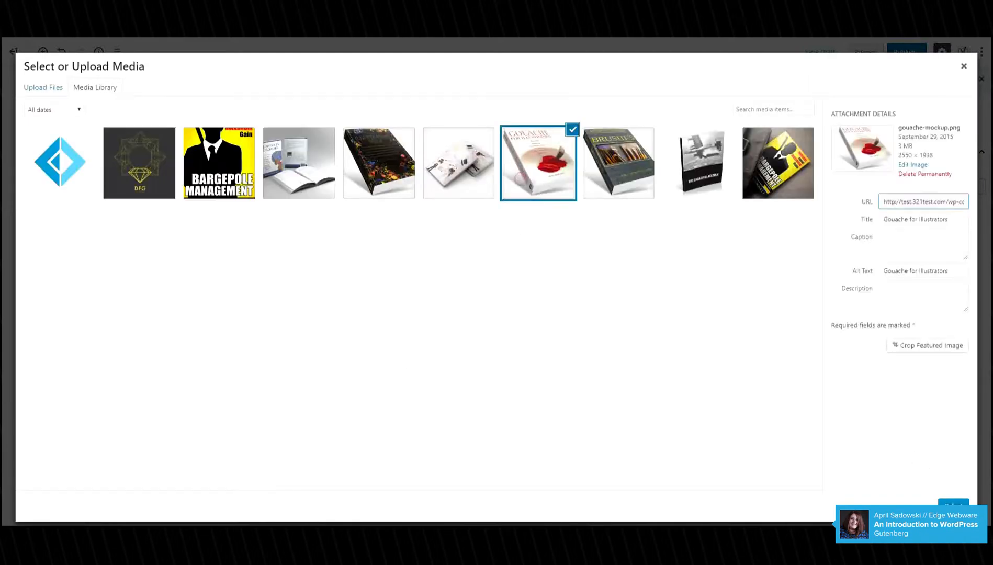
{"action": "left_click", "coordinate": [954, 505]}
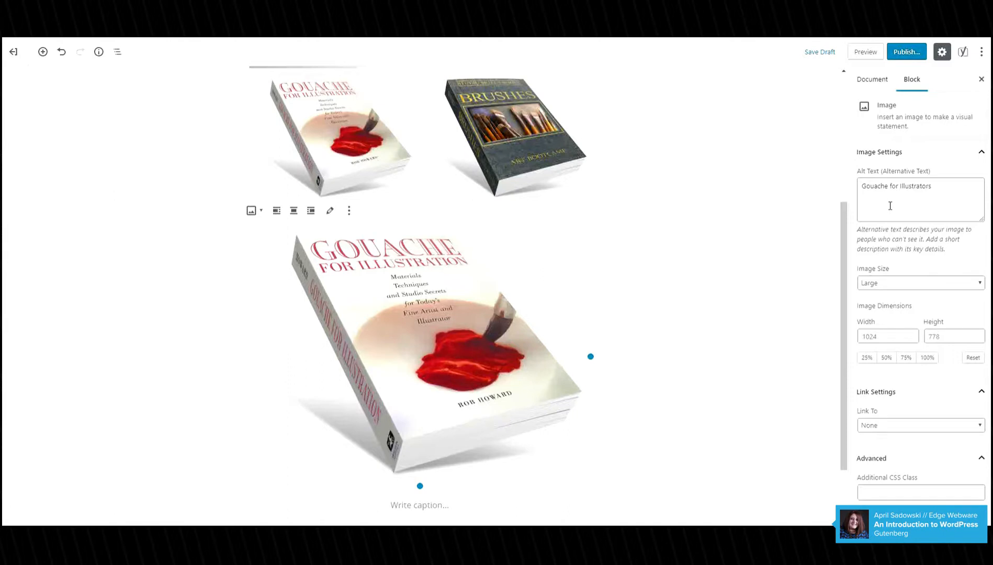
Set the Gouache image's size to Medium and its dimensions to 600 wide by 700 high.
{"action": "left_click", "coordinate": [885, 282]}
{"action": "left_click", "coordinate": [875, 306]}
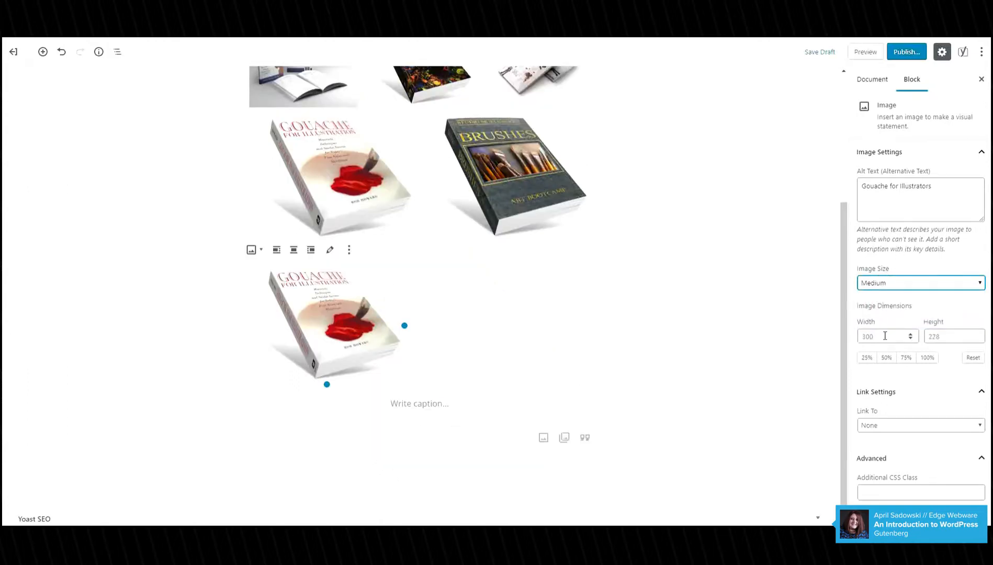
{"action": "left_click", "coordinate": [885, 336]}
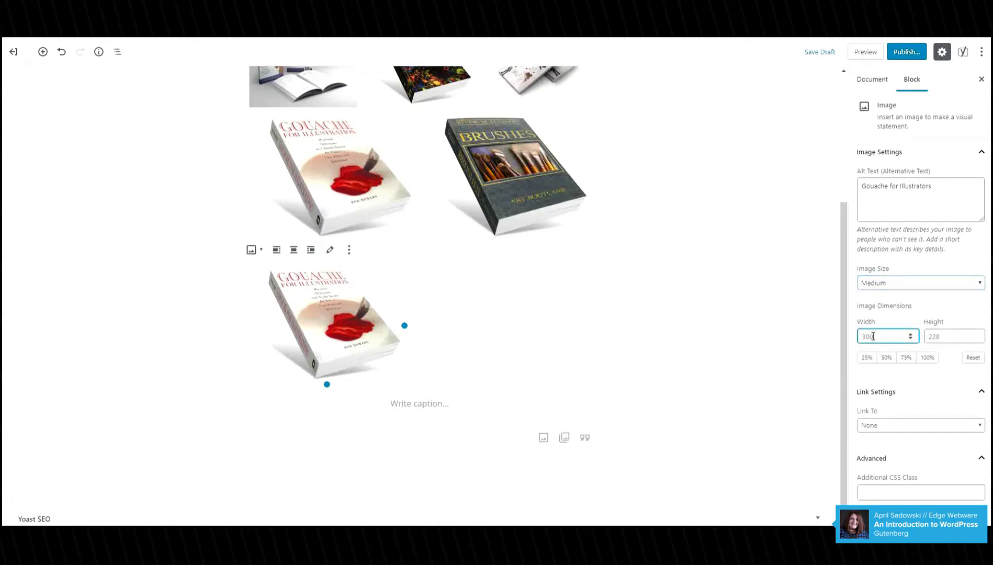
{"action": "type", "text": "600"}
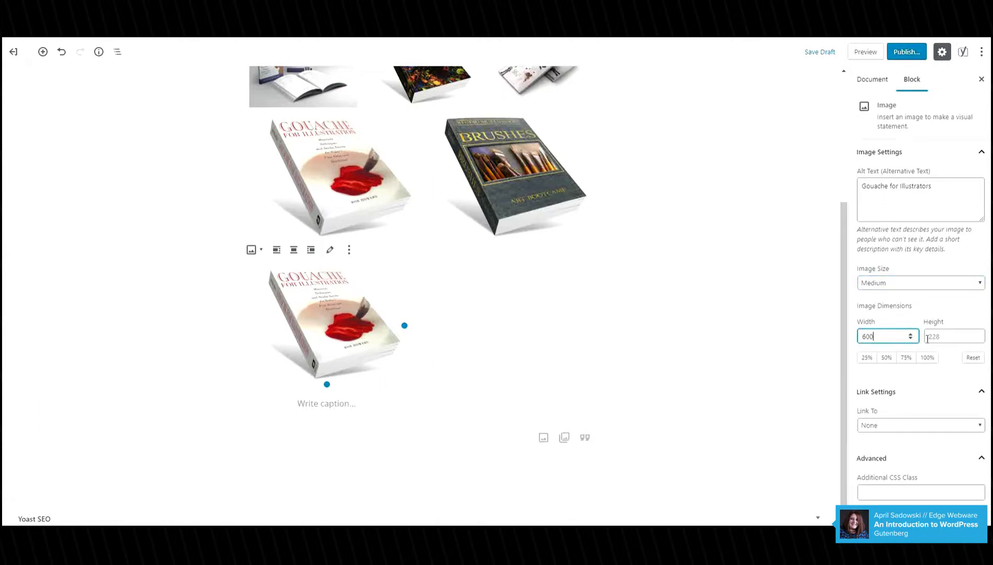
{"action": "left_click", "coordinate": [939, 337]}
{"action": "type", "text": "700"}
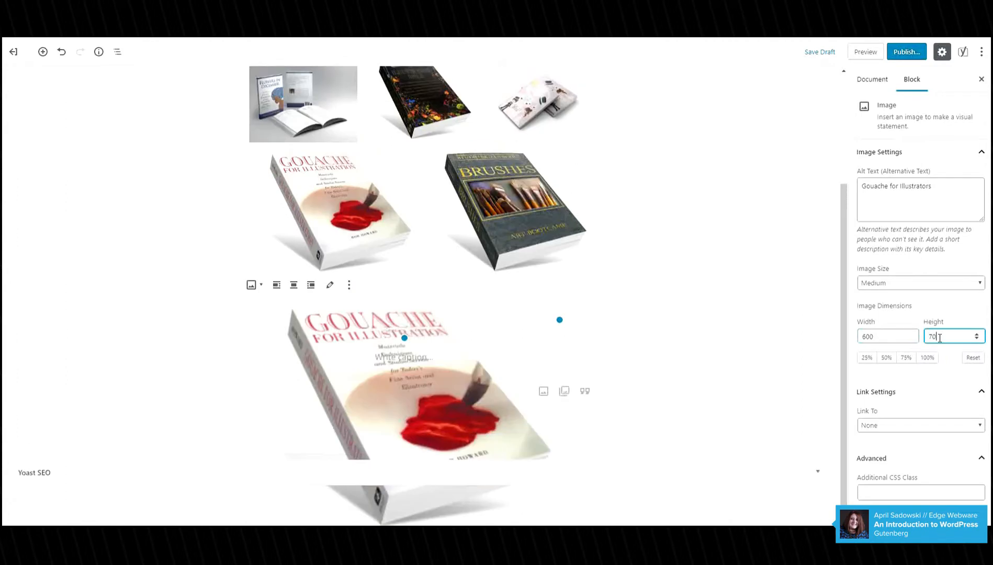
Try the 75%, 50% and 100% scale presets on the image and reset its dimensions.
{"action": "left_click", "coordinate": [894, 336]}
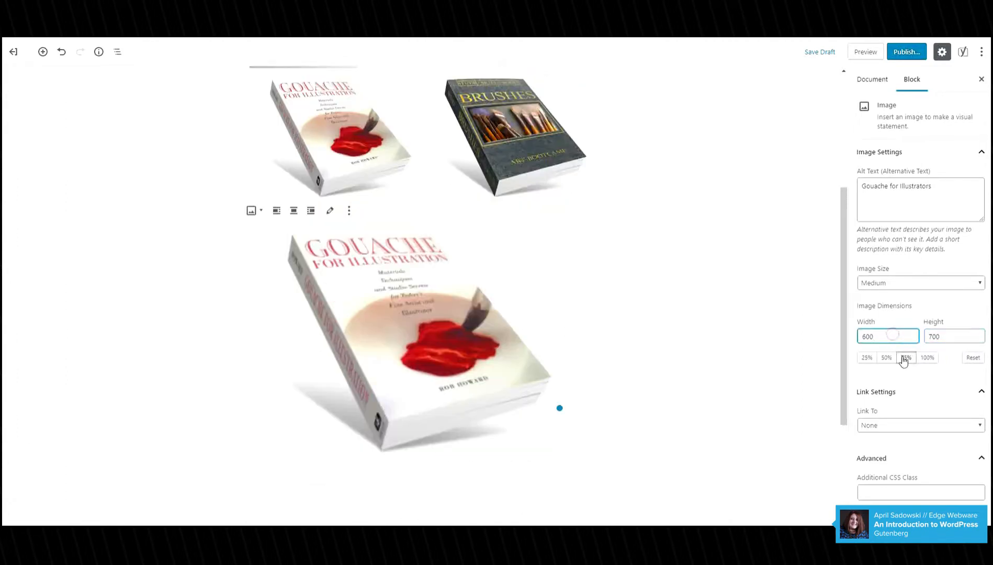
{"action": "left_click", "coordinate": [906, 358]}
{"action": "left_click", "coordinate": [886, 359]}
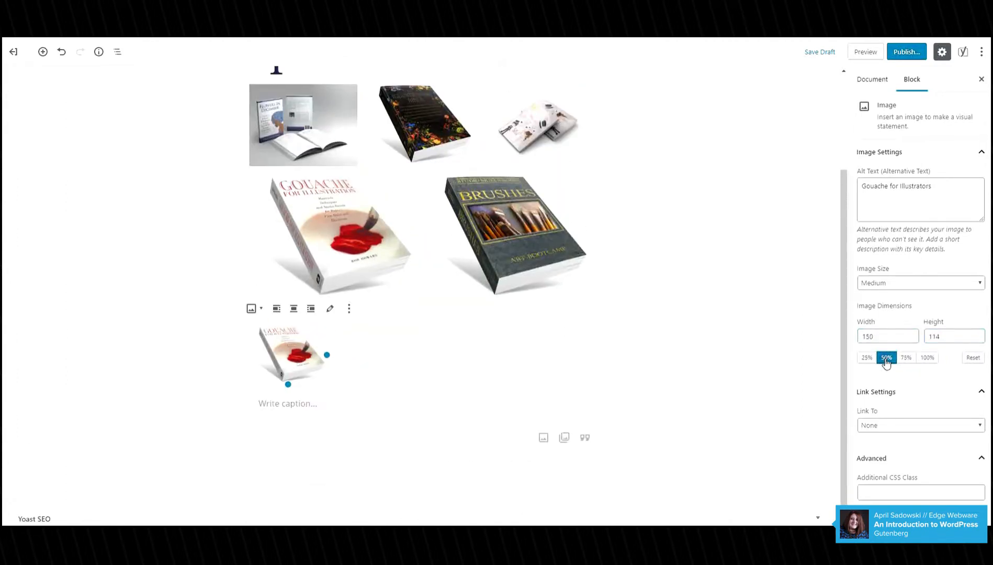
{"action": "left_click", "coordinate": [927, 359]}
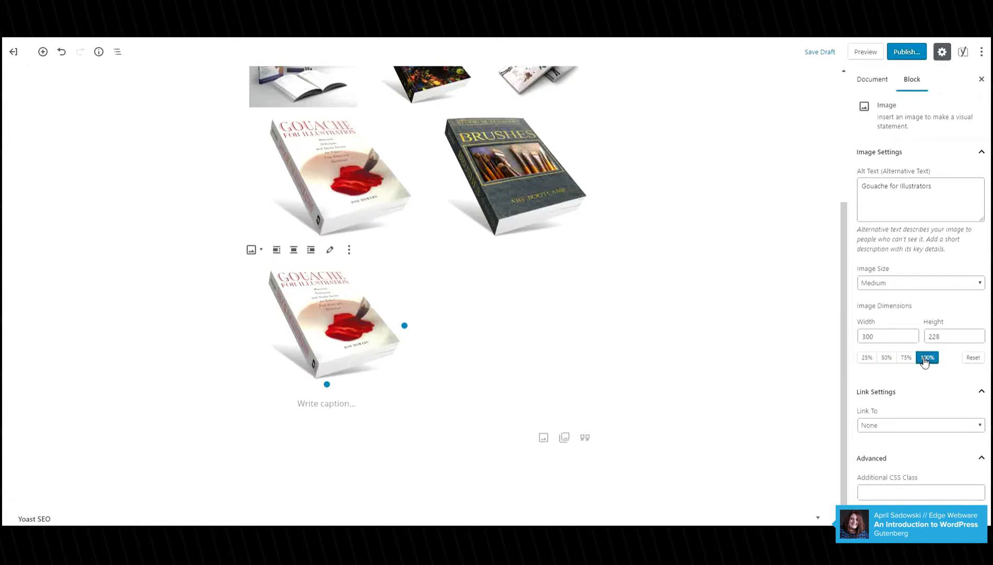
{"action": "left_click", "coordinate": [973, 359]}
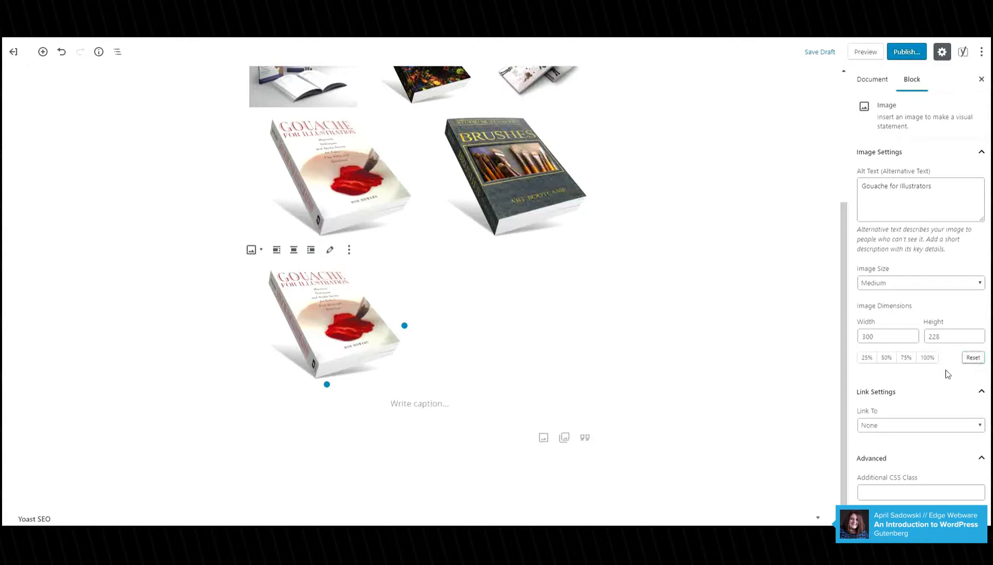
Set the Gouache image's size to Full Size and check its Link To options, leaving the link at None.
{"action": "left_click", "coordinate": [886, 286]}
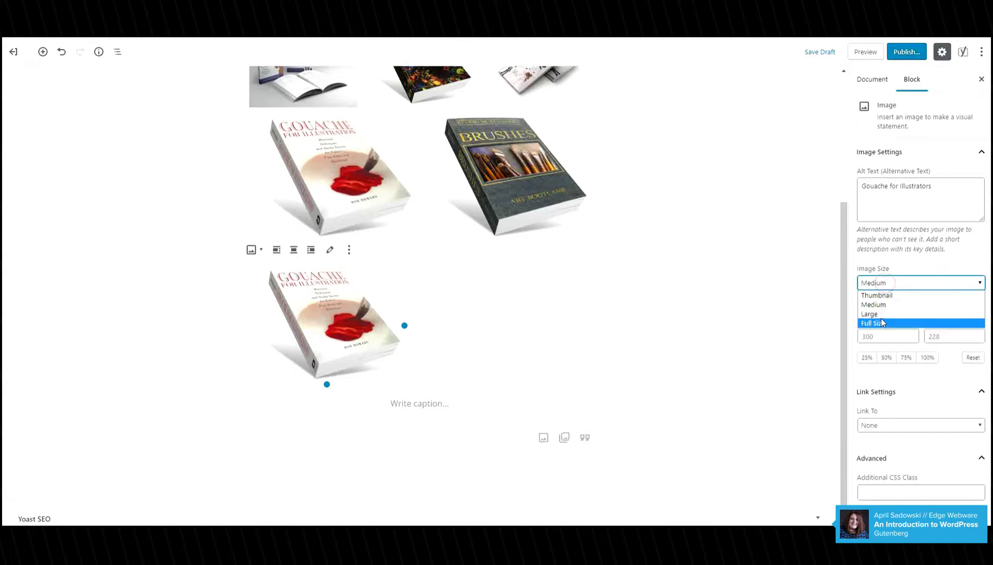
{"action": "left_click", "coordinate": [881, 319]}
{"action": "scroll", "coordinate": [658, 381], "scroll_direction": "down", "scroll_amount": 2}
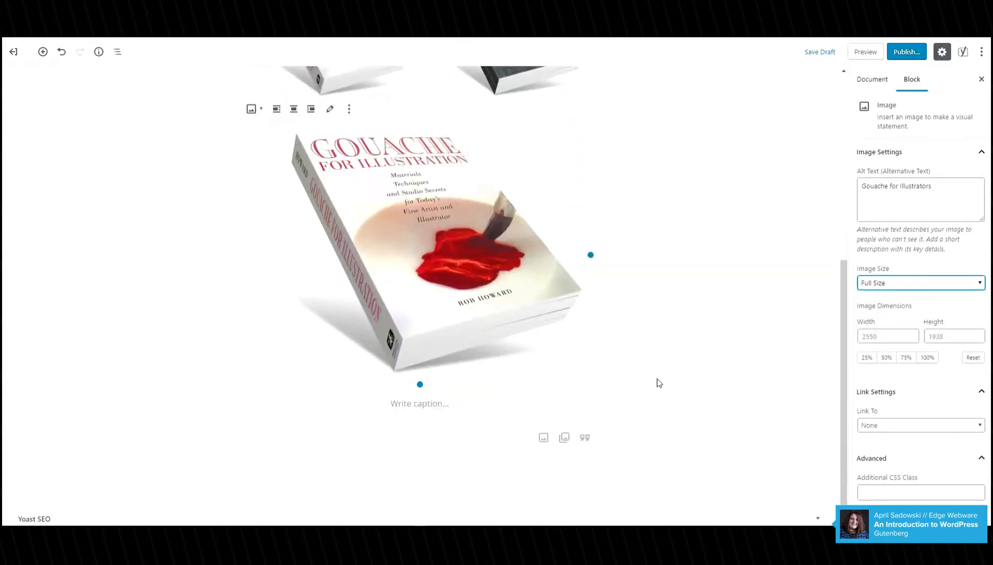
{"action": "left_click", "coordinate": [885, 425]}
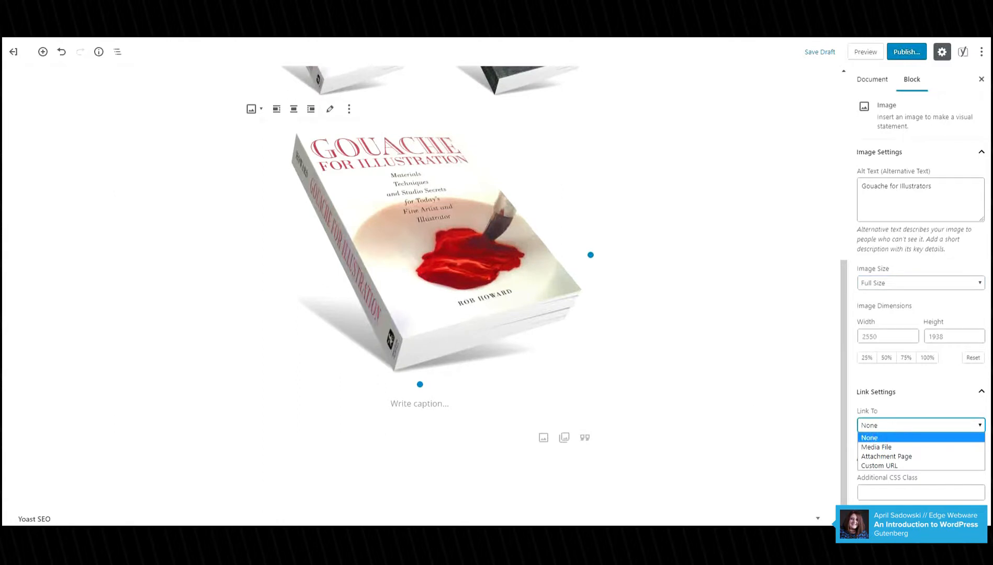
{"action": "left_click", "coordinate": [233, 414]}
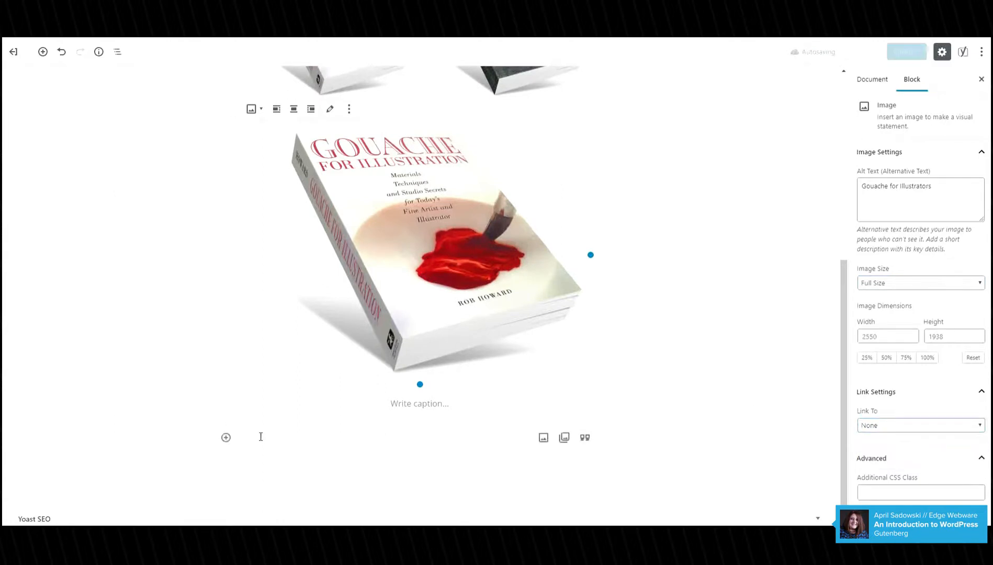
Insert a List block from the Common Blocks below the Gouache image.
{"action": "left_click", "coordinate": [226, 438]}
{"action": "scroll", "coordinate": [280, 389], "scroll_direction": "down", "scroll_amount": 2}
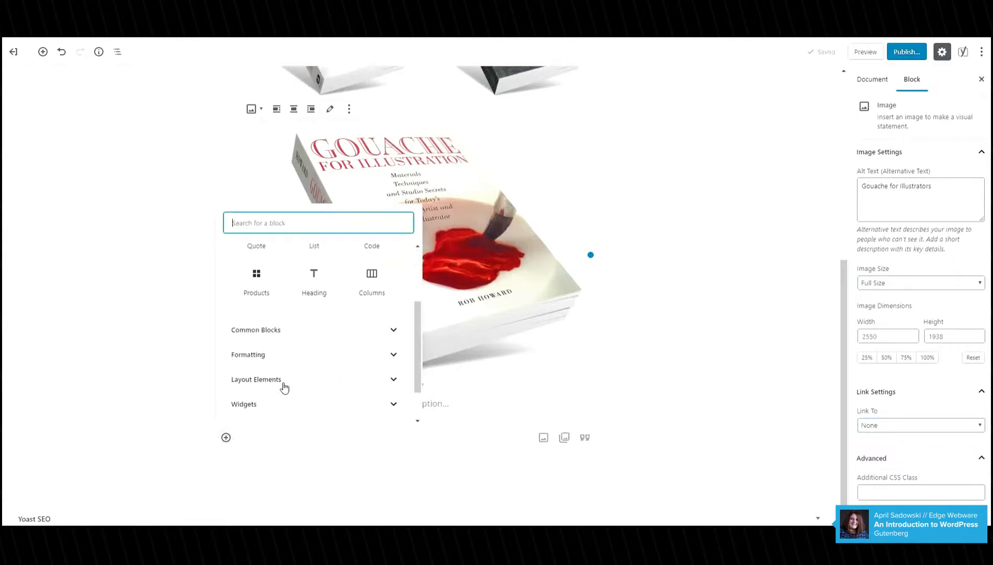
{"action": "left_click", "coordinate": [266, 329]}
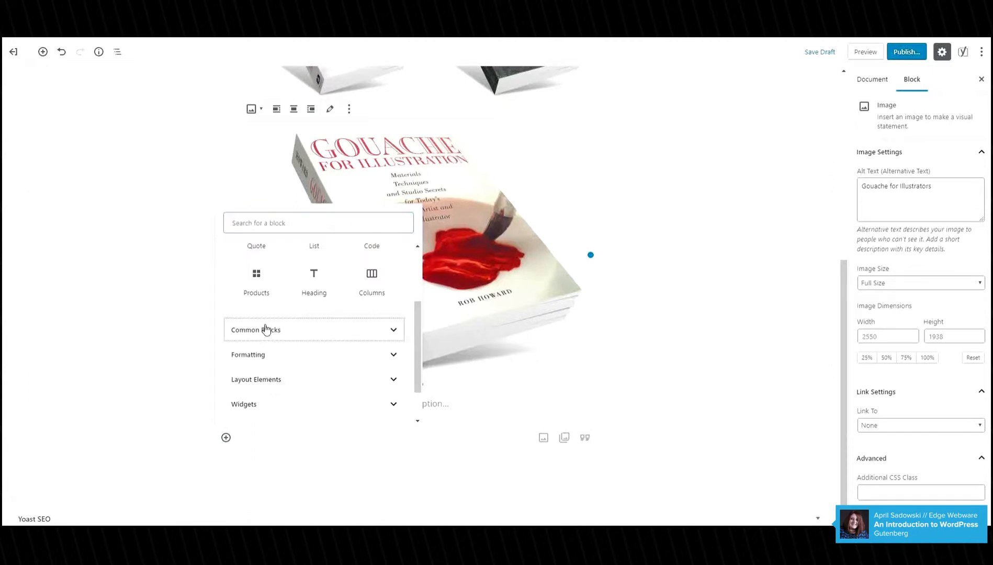
{"action": "left_click", "coordinate": [314, 335]}
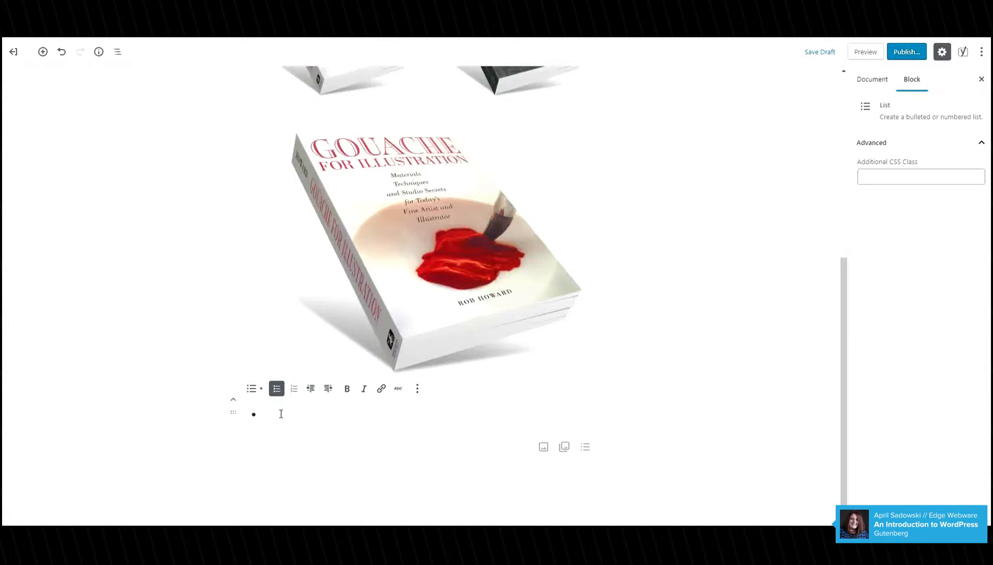
Enter the list items "one", "two" and "three" and convert the list to a numbered one.
{"action": "type", "text": "one"}
{"action": "key", "text": "Return"}
{"action": "type", "text": "two"}
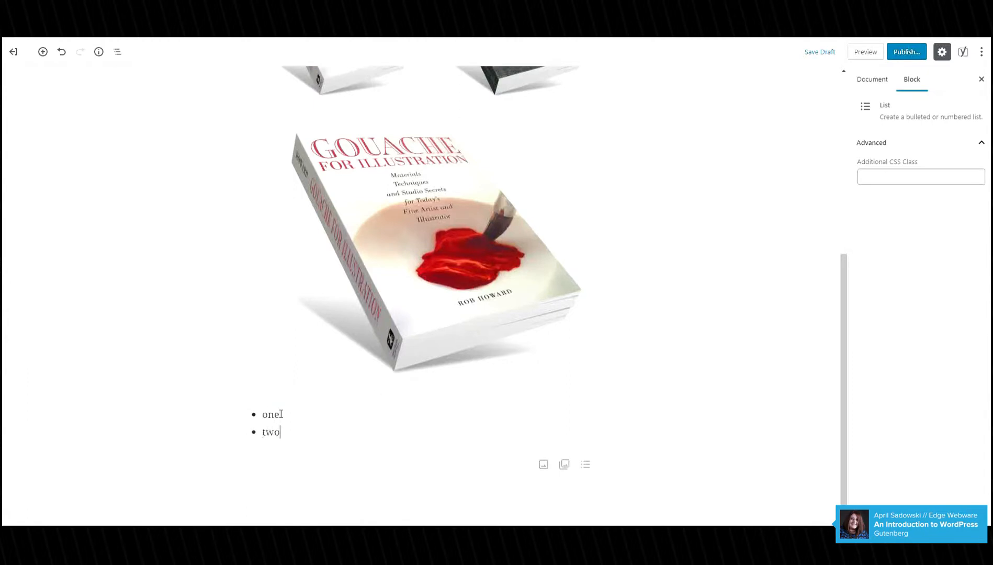
{"action": "key", "text": "Return"}
{"action": "type", "text": "three"}
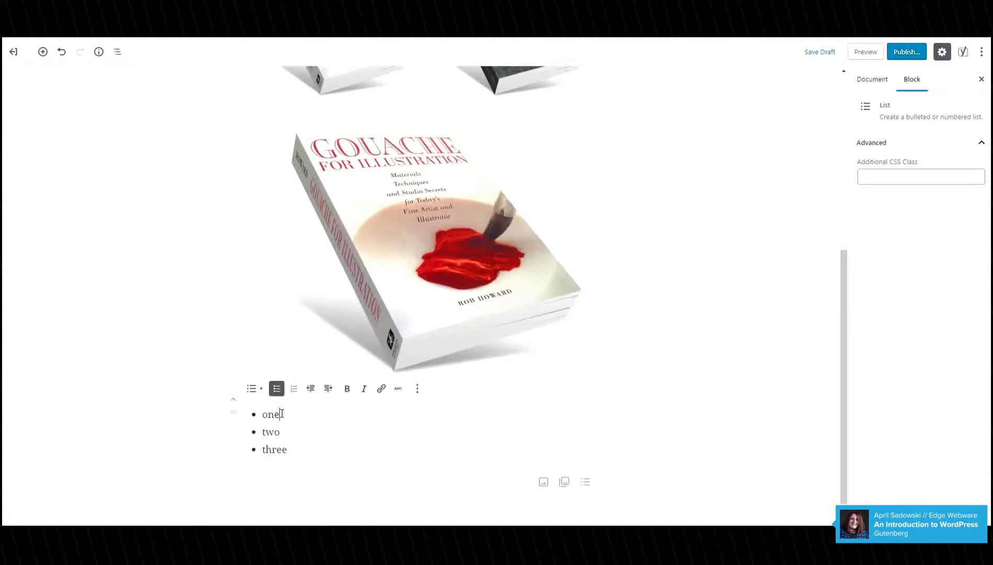
{"action": "left_click", "coordinate": [294, 390]}
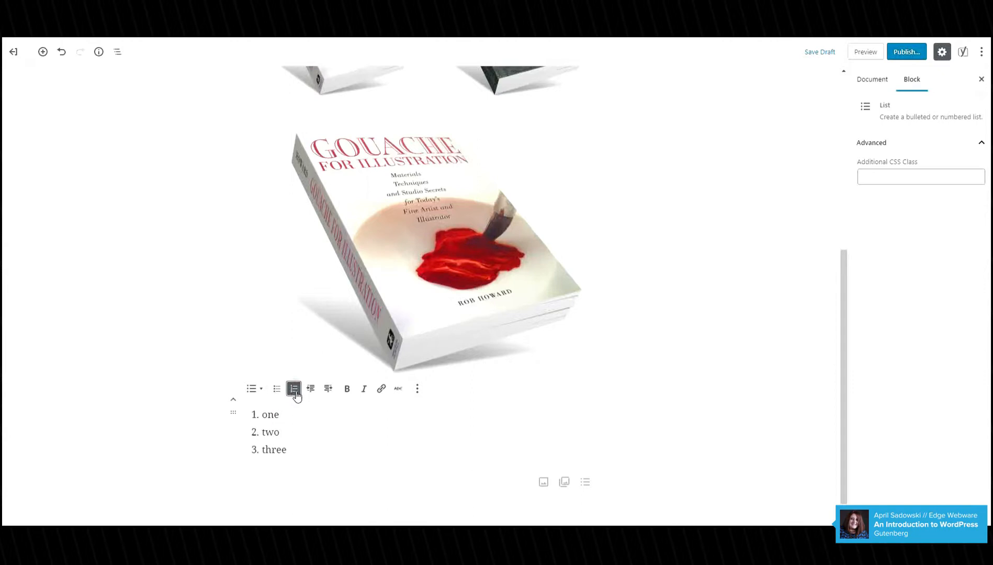
Try indenting the list item "two" and outdent it again.
{"action": "left_click", "coordinate": [274, 433]}
{"action": "left_click", "coordinate": [328, 389]}
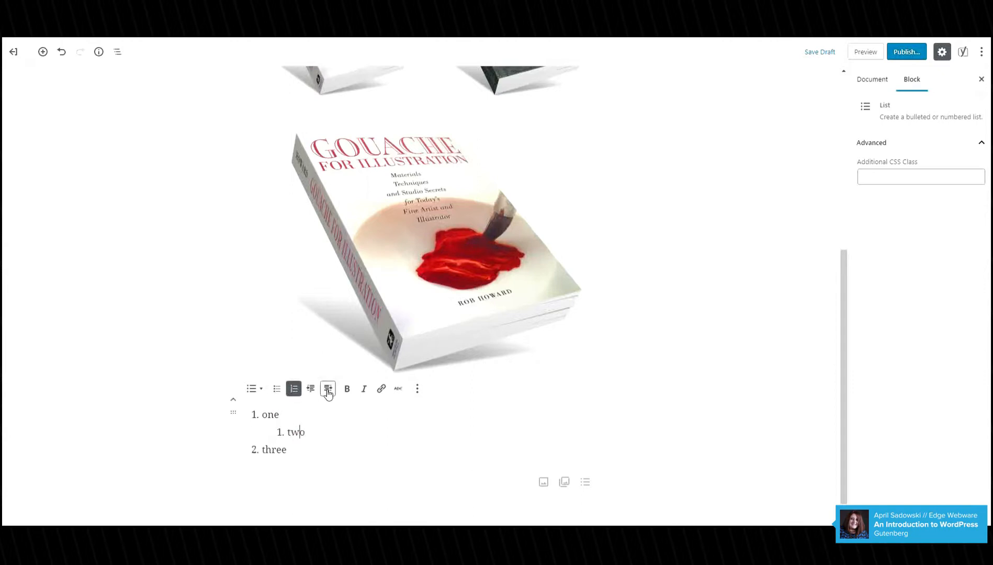
{"action": "left_click", "coordinate": [310, 389]}
Try bold and italic on the list item "one" and remove both formats again.
{"action": "left_click", "coordinate": [277, 415]}
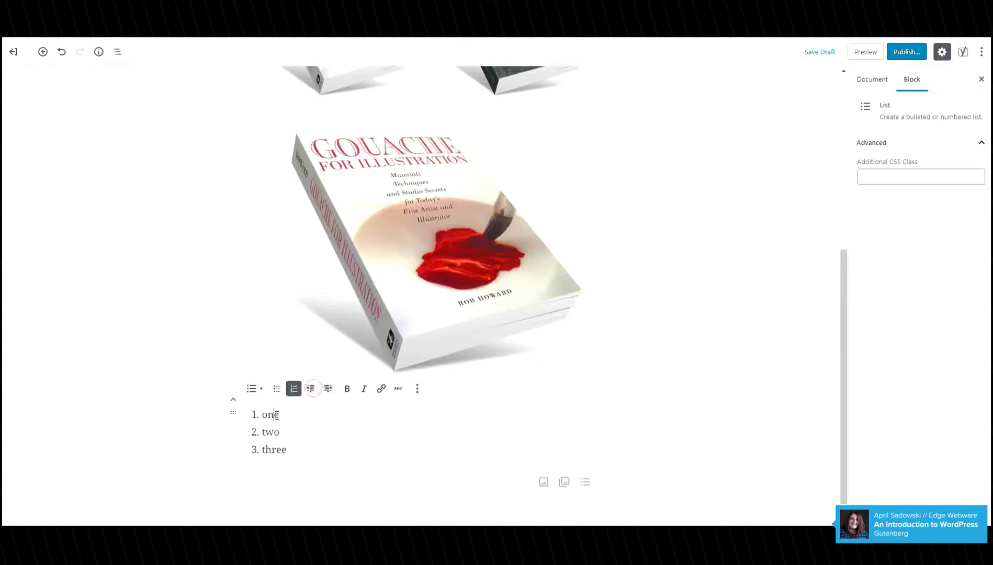
{"action": "double_click", "coordinate": [276, 415]}
{"action": "left_click", "coordinate": [347, 392]}
{"action": "left_click", "coordinate": [365, 392]}
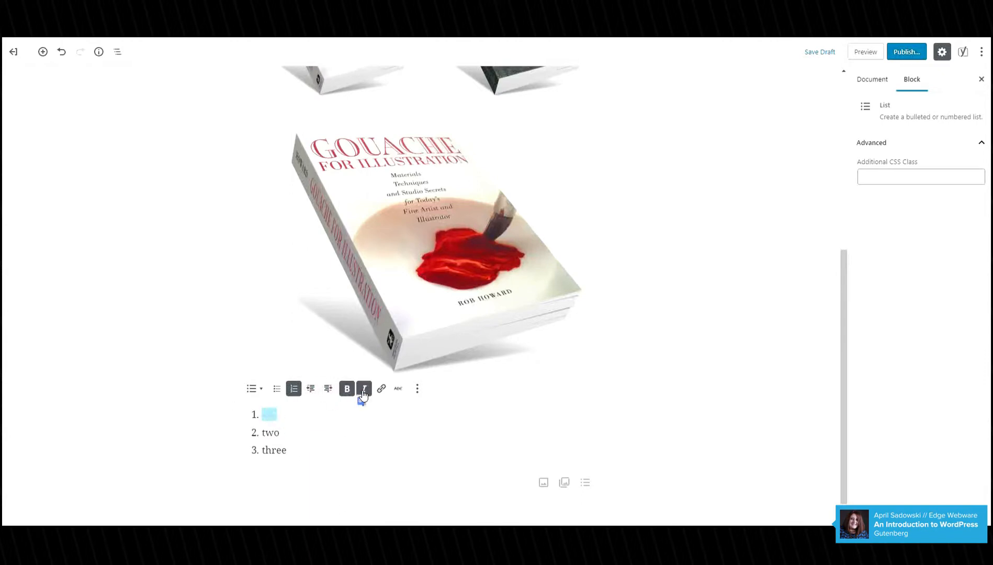
{"action": "left_click", "coordinate": [364, 393]}
{"action": "left_click", "coordinate": [349, 390]}
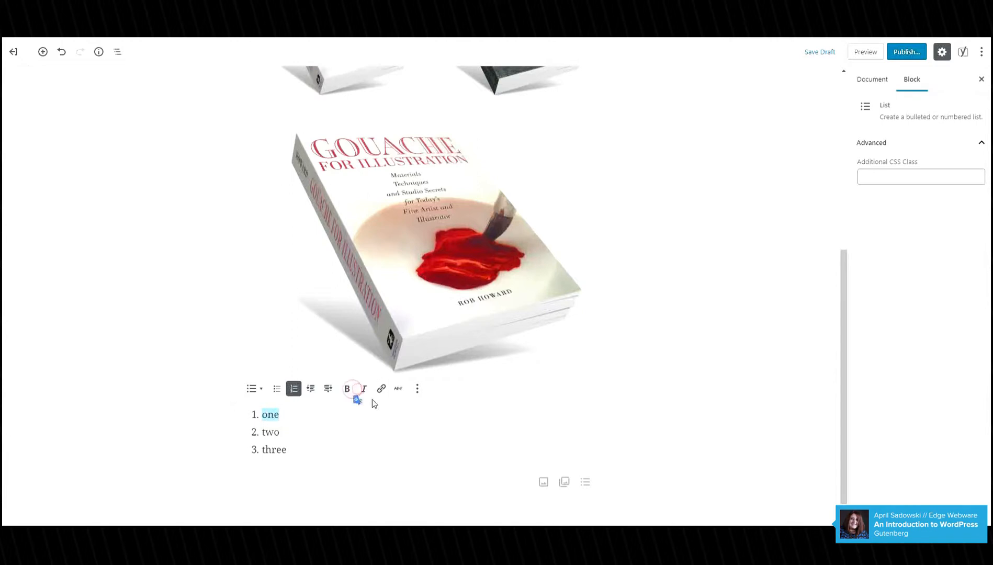
Try the link options on the list item "one", enabling Open in New Tab, and leave without adding a link.
{"action": "left_click", "coordinate": [381, 391]}
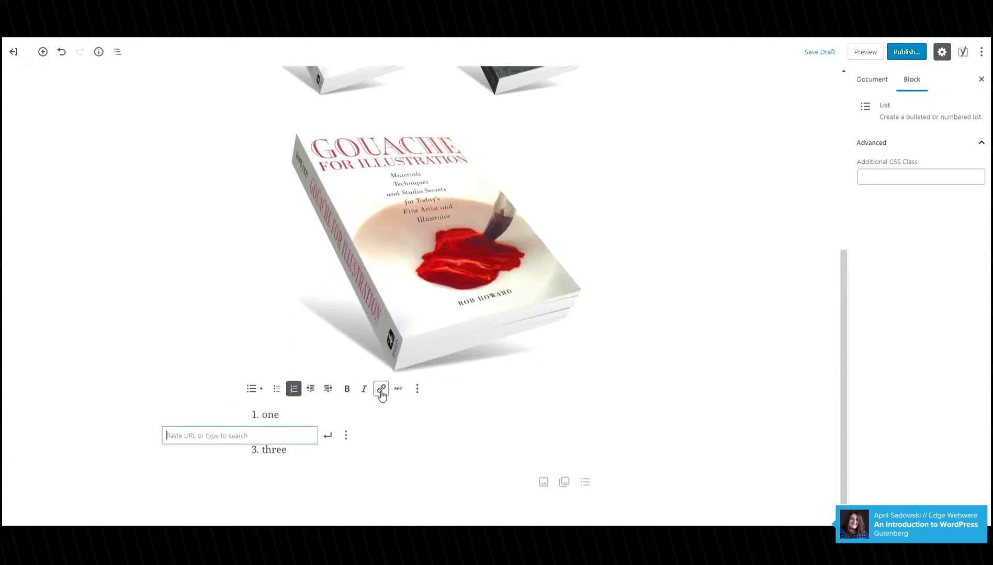
{"action": "left_click", "coordinate": [345, 437]}
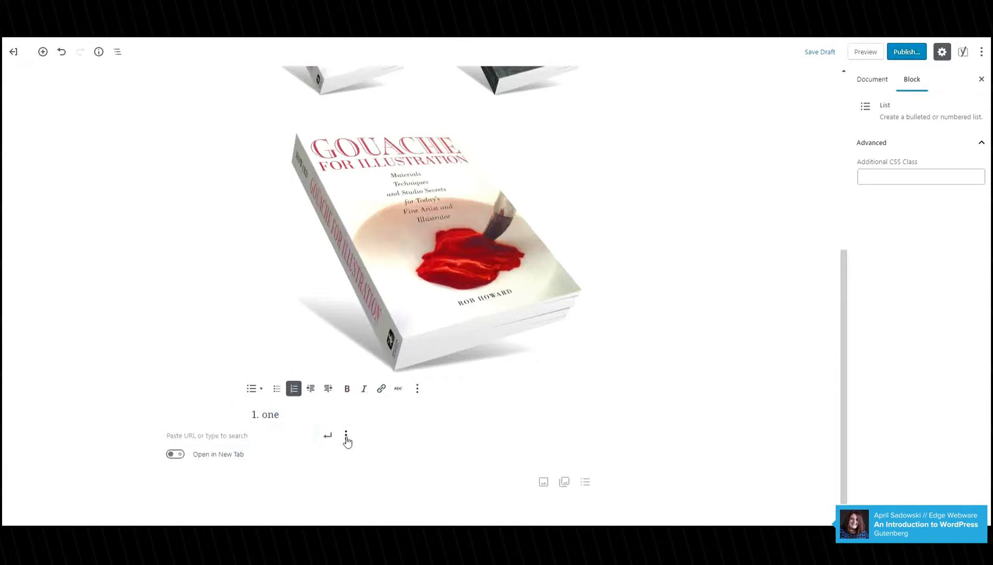
{"action": "left_click", "coordinate": [223, 436]}
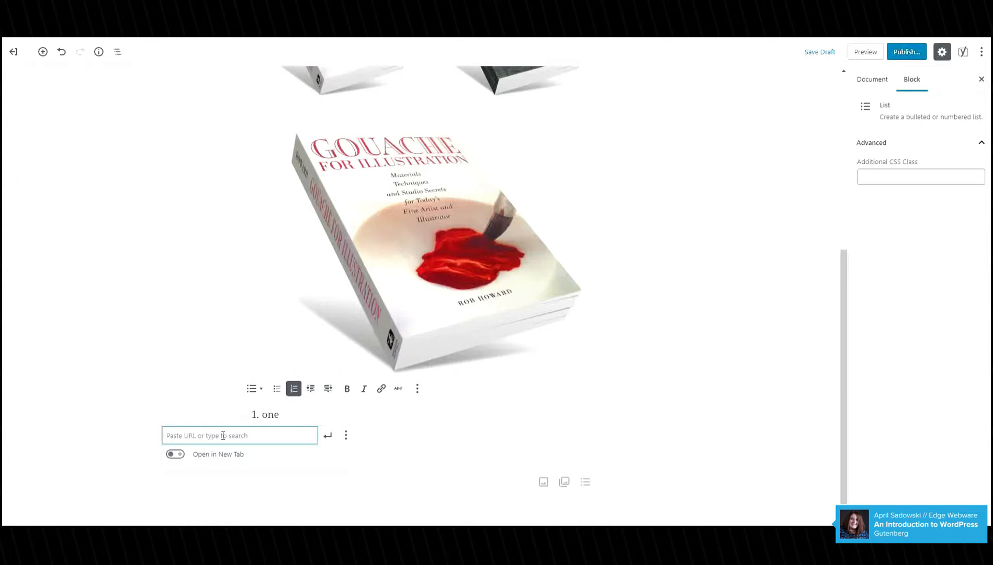
{"action": "left_click", "coordinate": [175, 455]}
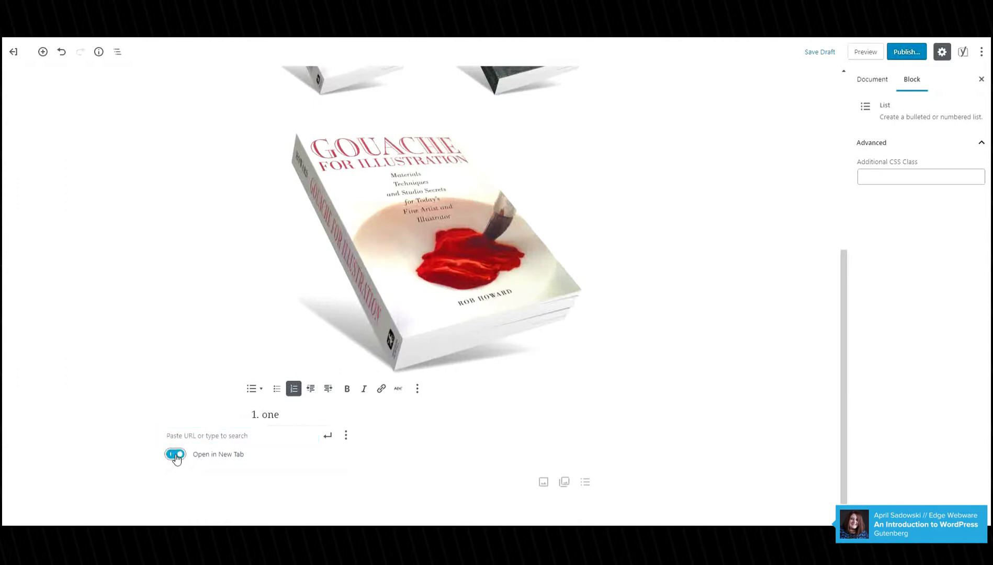
{"action": "left_click", "coordinate": [283, 416]}
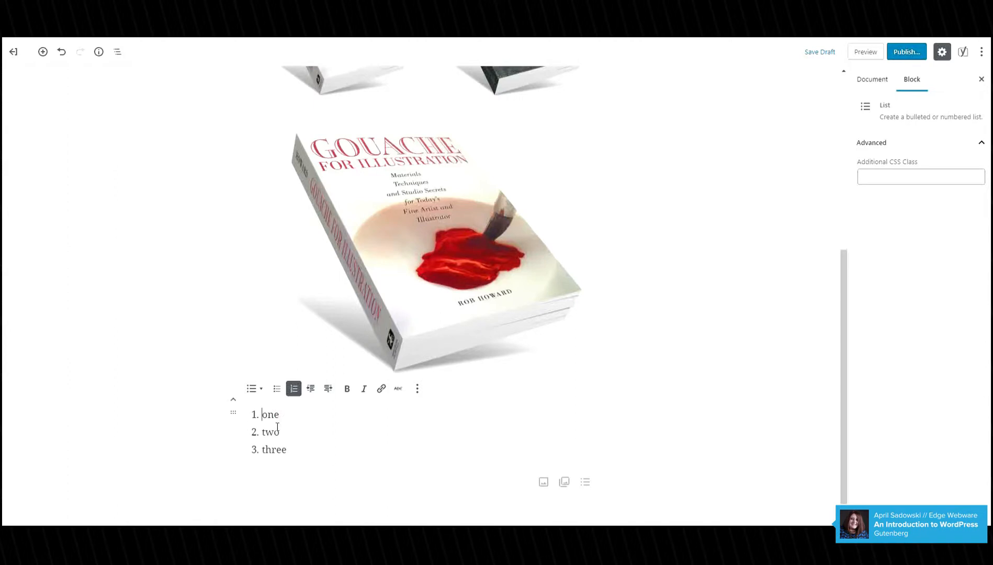
Insert a Cover block below the numbered list, using the Bargepole Management book photo on the dark bag from the media library.
{"action": "left_click", "coordinate": [226, 482]}
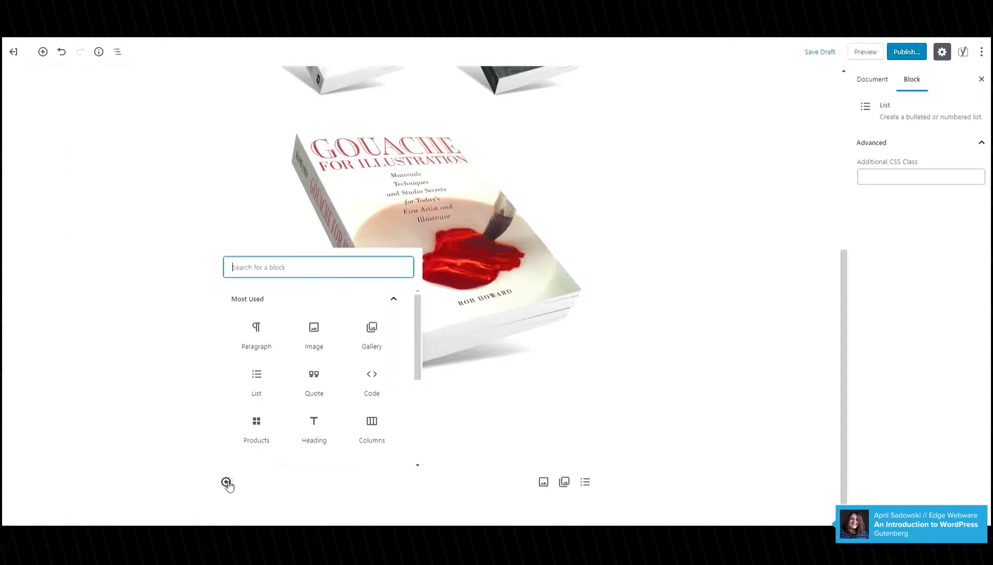
{"action": "scroll", "coordinate": [294, 403], "scroll_direction": "down", "scroll_amount": 3}
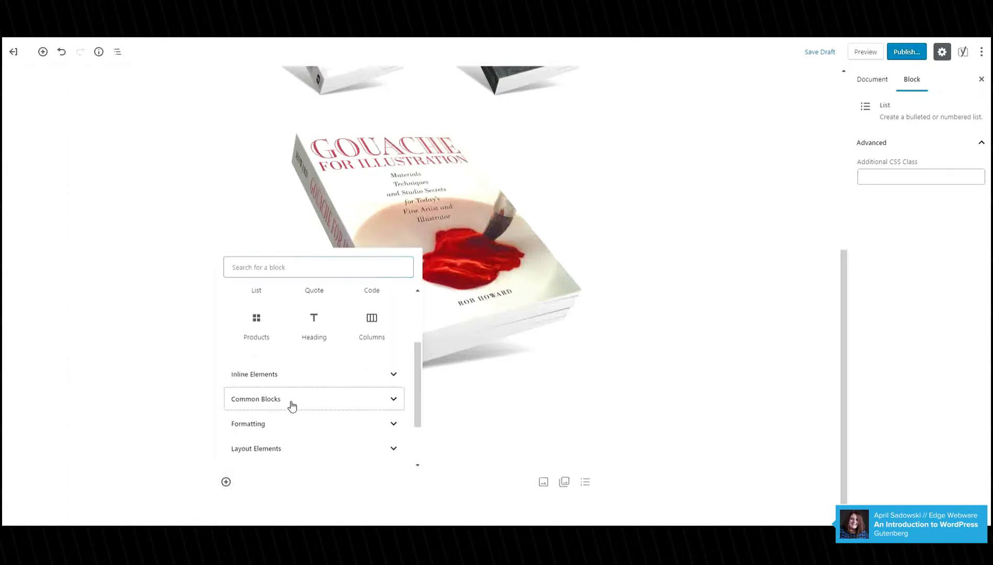
{"action": "left_click", "coordinate": [291, 405]}
{"action": "left_click", "coordinate": [365, 433]}
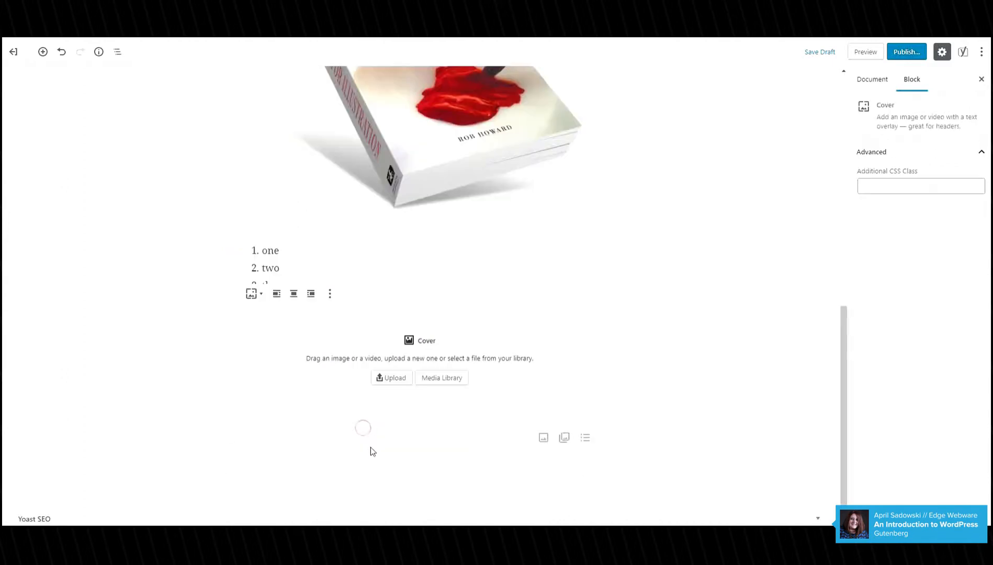
{"action": "left_click", "coordinate": [440, 379]}
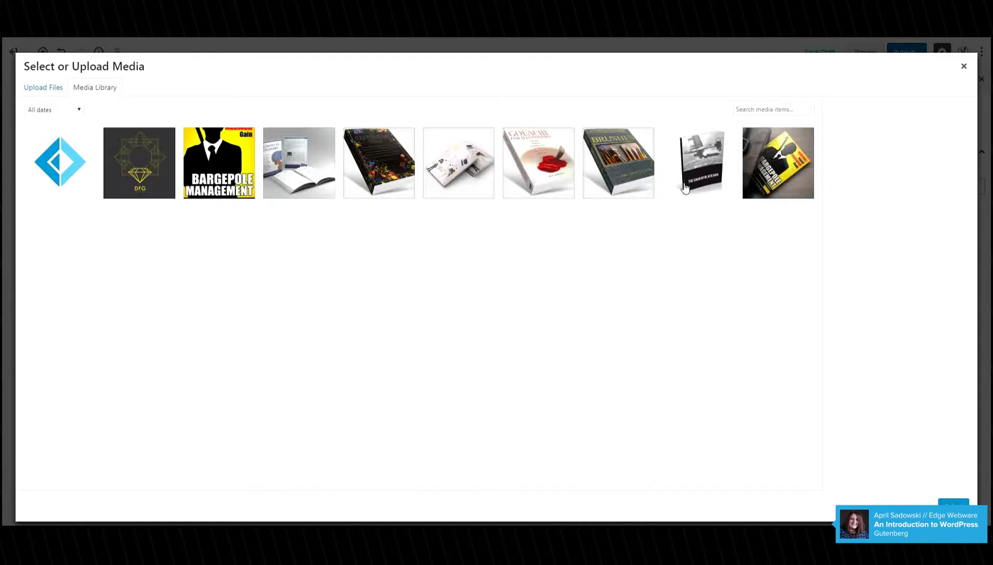
{"action": "left_click", "coordinate": [778, 162]}
{"action": "left_click", "coordinate": [944, 504]}
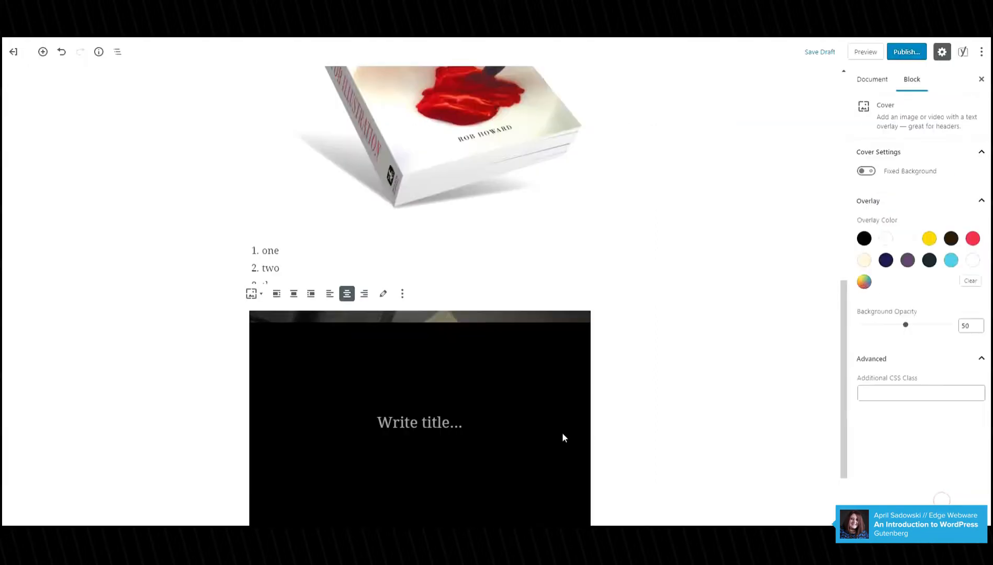
Enter the title "Write Text on Top of Image" on the cover image.
{"action": "left_click", "coordinate": [435, 301]}
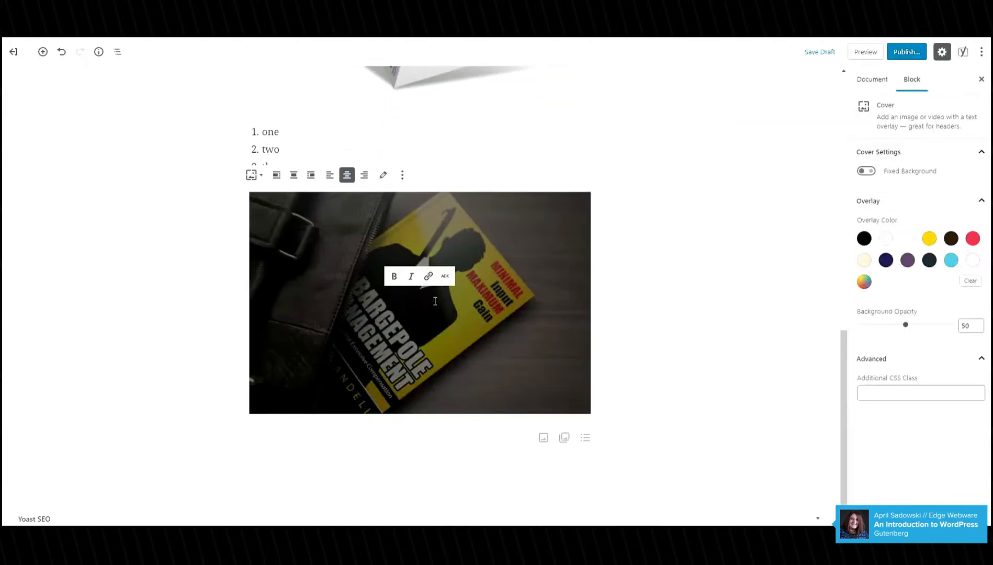
{"action": "type", "text": "Write Te"}
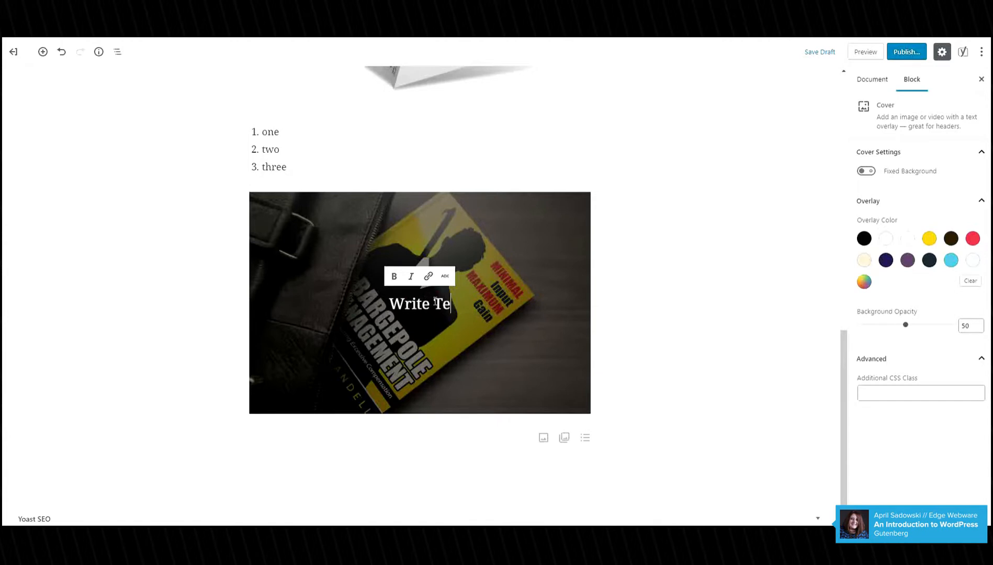
{"action": "type", "text": "xt on Top I"}
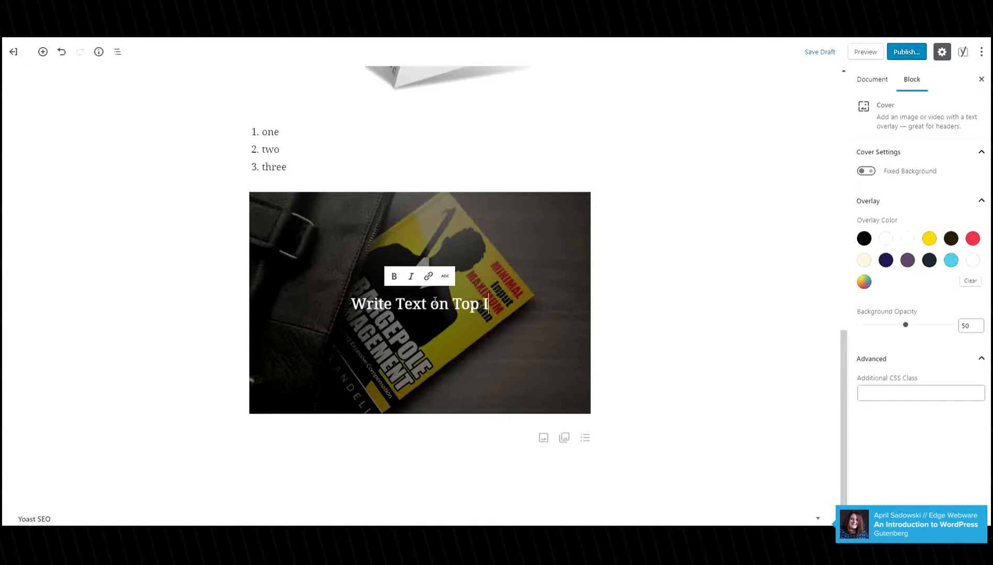
{"action": "key", "text": "BackSpace"}
{"action": "type", "text": "of Image"}
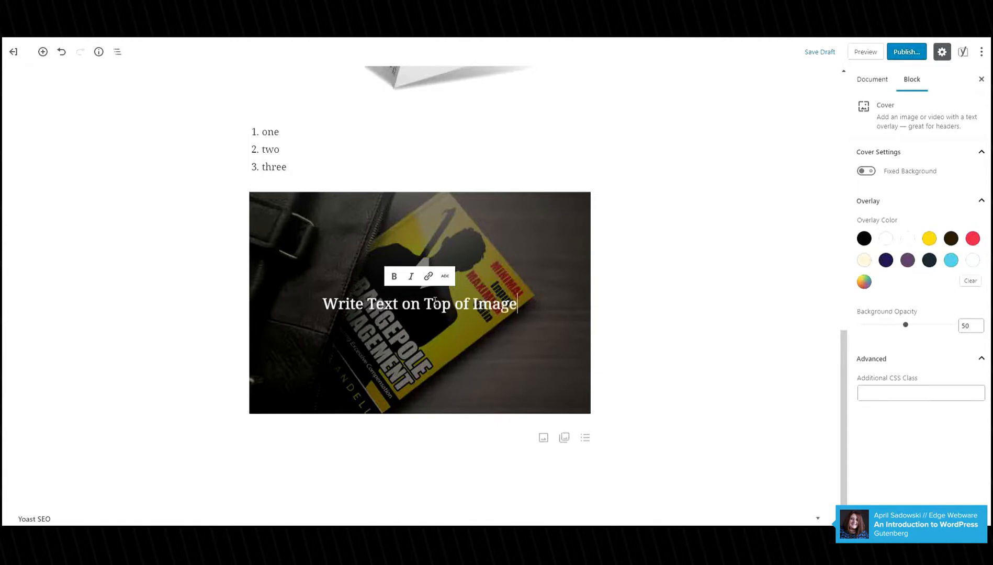
Try the Fixed Background setting on the cover image and turn it off again.
{"action": "left_click", "coordinate": [867, 171]}
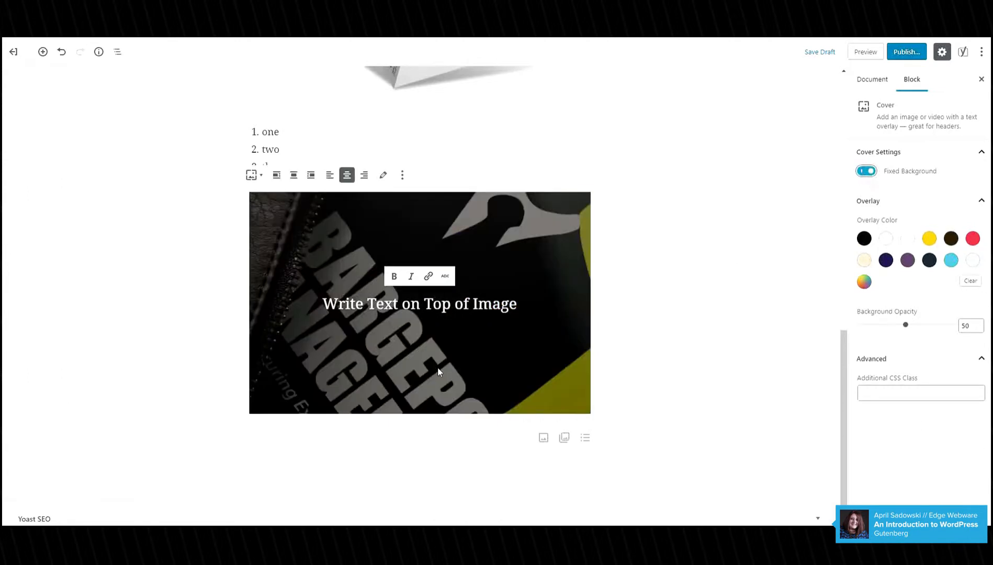
{"action": "scroll", "coordinate": [558, 367], "scroll_direction": "up", "scroll_amount": 5}
{"action": "scroll", "coordinate": [559, 365], "scroll_direction": "down", "scroll_amount": 5}
{"action": "scroll", "coordinate": [559, 366], "scroll_direction": "up", "scroll_amount": 6}
{"action": "scroll", "coordinate": [558, 366], "scroll_direction": "down", "scroll_amount": 5}
{"action": "left_click", "coordinate": [867, 171]}
Try white and yellow overlays on the cover, set the background opacity to 90 and choose the light blue overlay.
{"action": "left_click", "coordinate": [886, 239]}
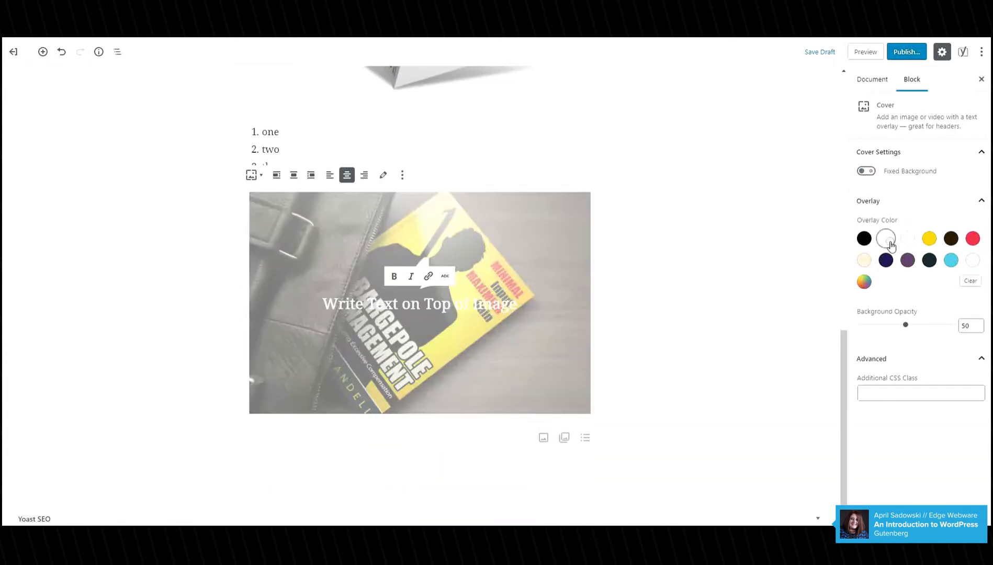
{"action": "left_click", "coordinate": [929, 240]}
{"action": "left_click_drag", "start_coordinate": [907, 327], "coordinate": [942, 329]}
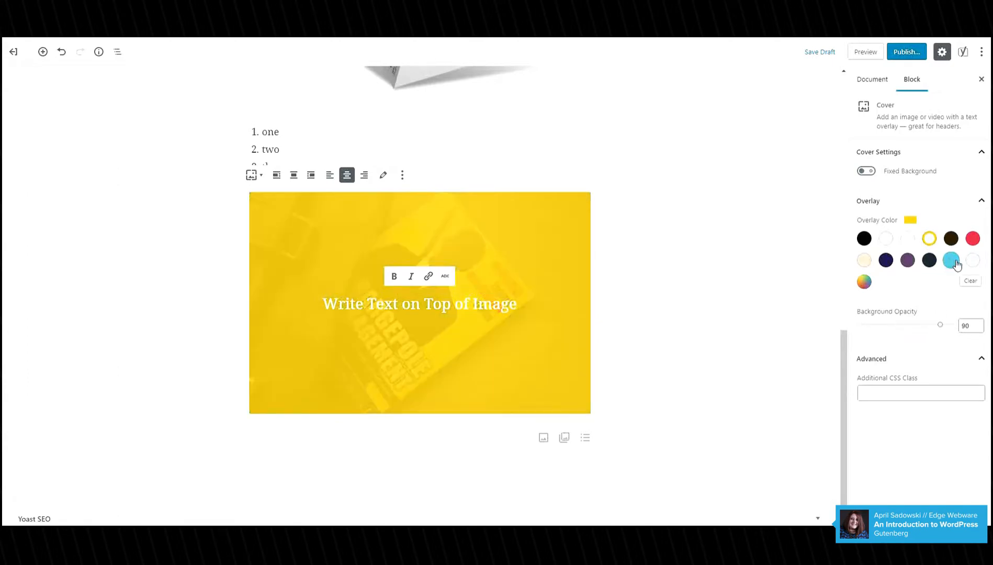
{"action": "left_click", "coordinate": [951, 260]}
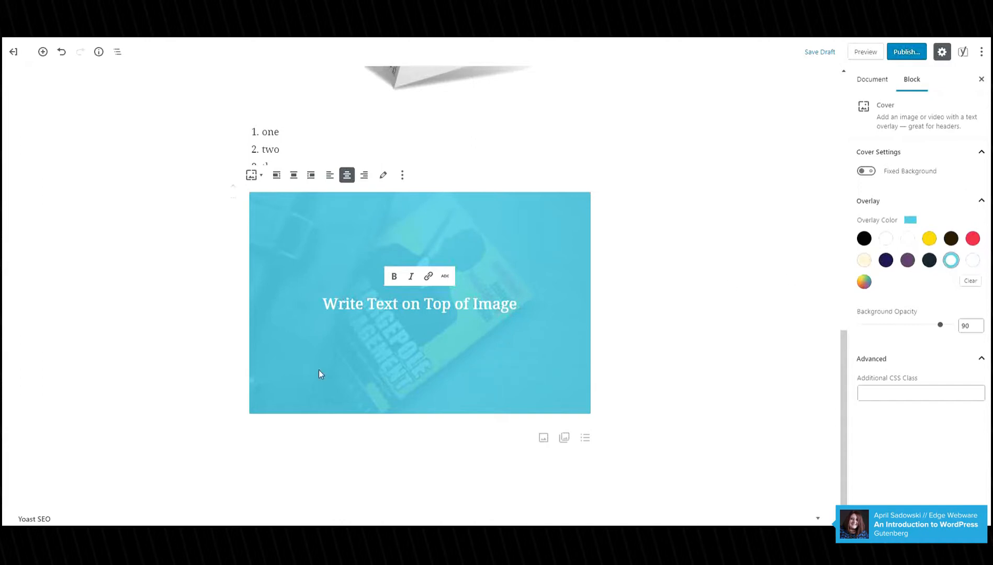
Insert a Heading block from the Common Blocks below the cover image.
{"action": "left_click", "coordinate": [226, 438]}
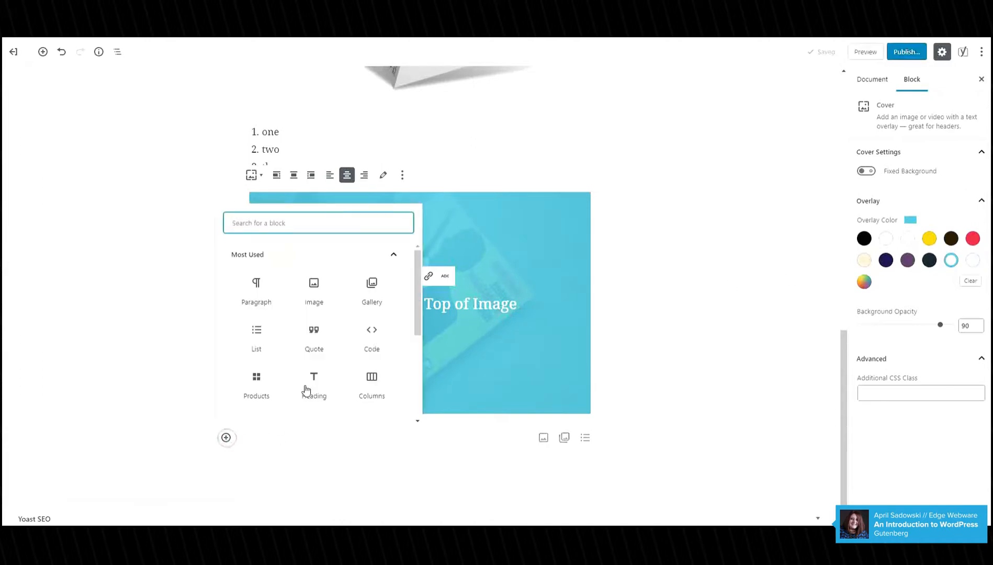
{"action": "scroll", "coordinate": [313, 391], "scroll_direction": "down", "scroll_amount": 5}
{"action": "left_click", "coordinate": [278, 285]}
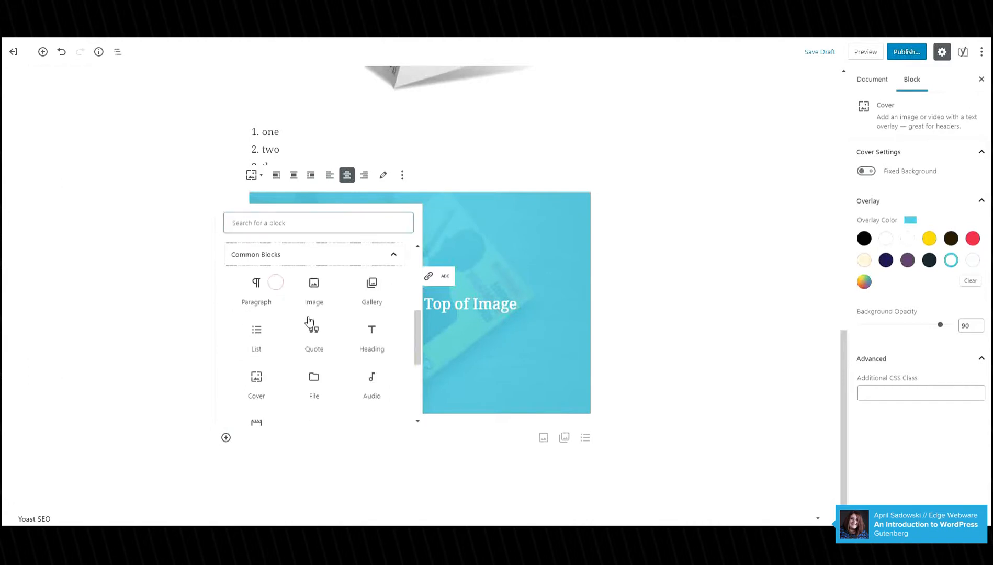
{"action": "left_click", "coordinate": [361, 344]}
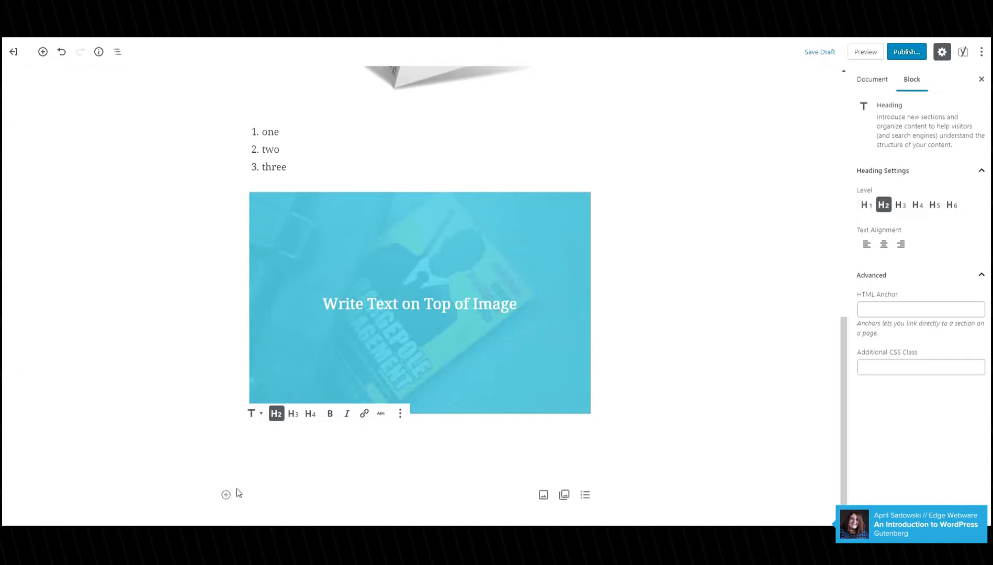
Insert a Quote block from the Common Blocks below the empty heading.
{"action": "left_click", "coordinate": [227, 495]}
{"action": "scroll", "coordinate": [302, 443], "scroll_direction": "down", "scroll_amount": 3}
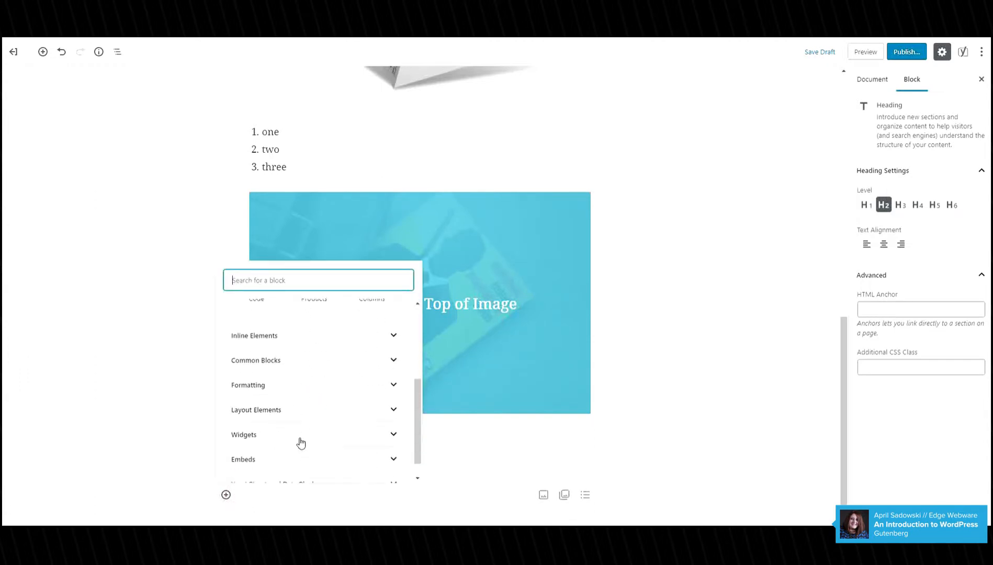
{"action": "left_click", "coordinate": [274, 361]}
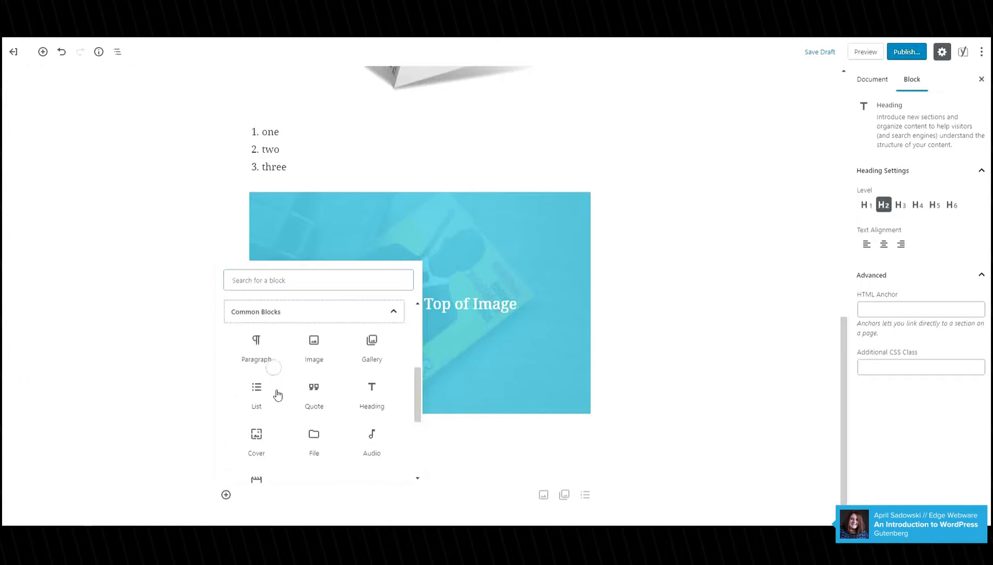
{"action": "scroll", "coordinate": [278, 399], "scroll_direction": "down", "scroll_amount": 1}
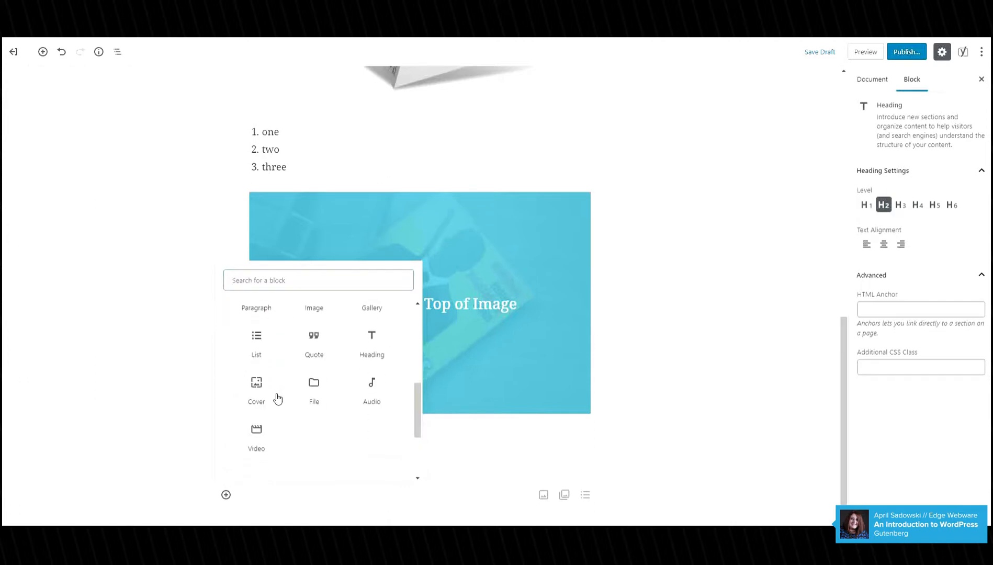
{"action": "left_click", "coordinate": [312, 349]}
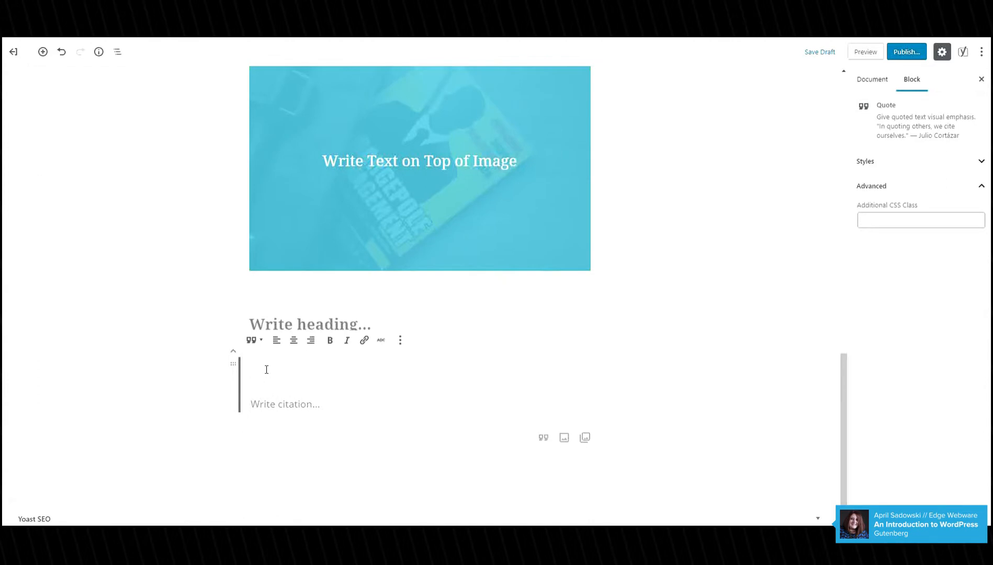
Enter "Quote Here" as the quote text and "Who Said It" as its citation.
{"action": "type", "text": "Quote Here"}
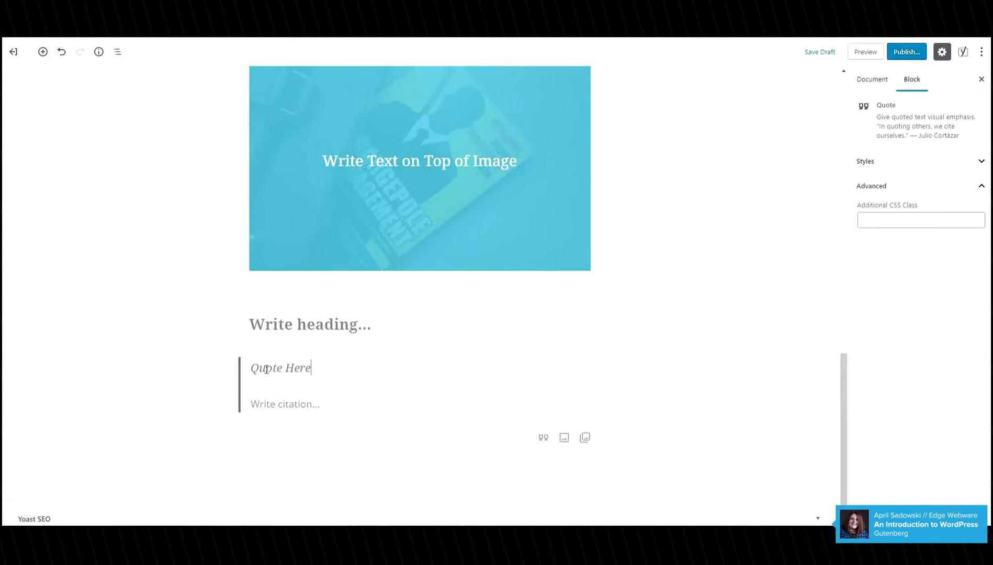
{"action": "left_click", "coordinate": [268, 403]}
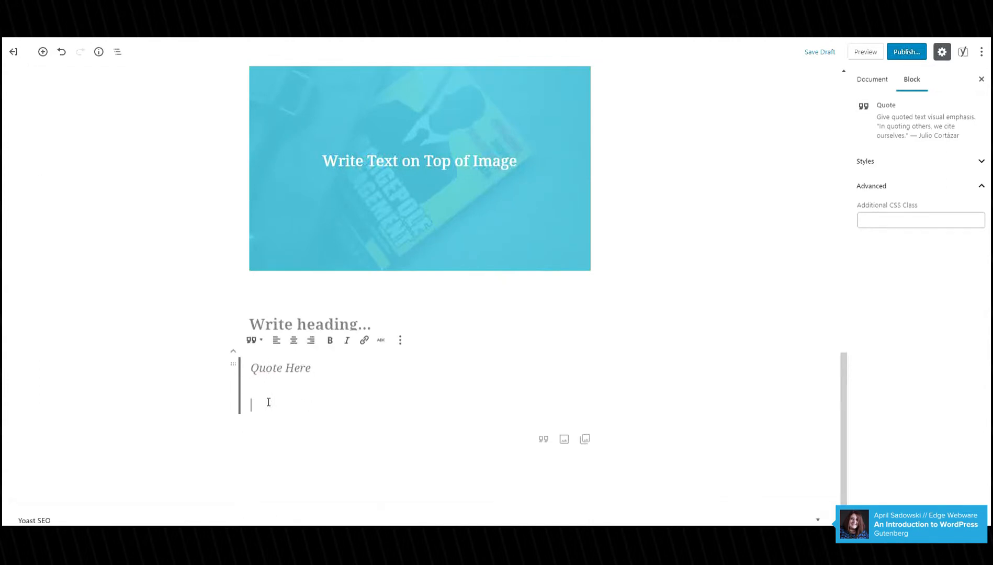
{"action": "type", "text": "Wh"}
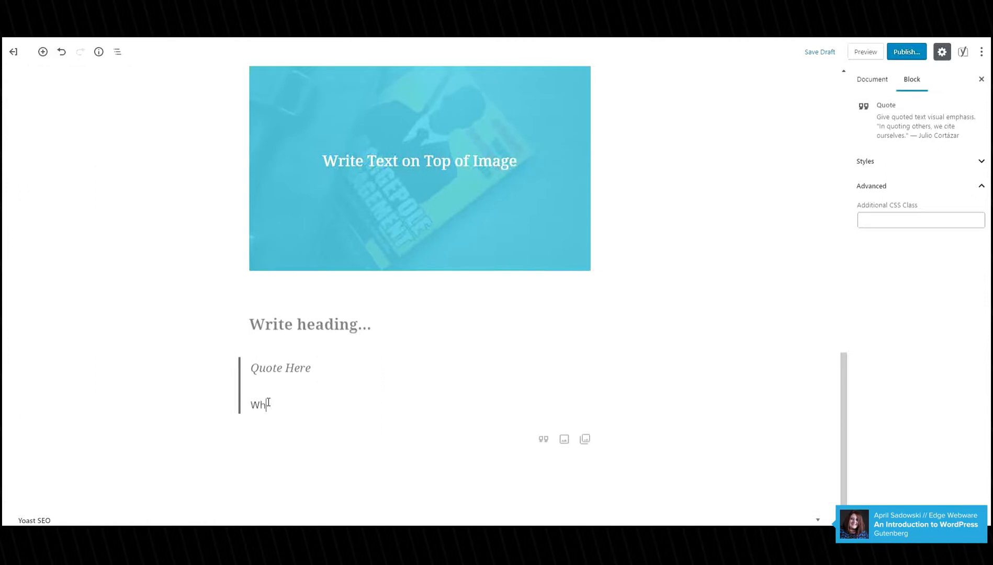
{"action": "type", "text": "o Said It"}
Try the Large style on the quote and switch it back to Regular.
{"action": "left_click", "coordinate": [924, 159]}
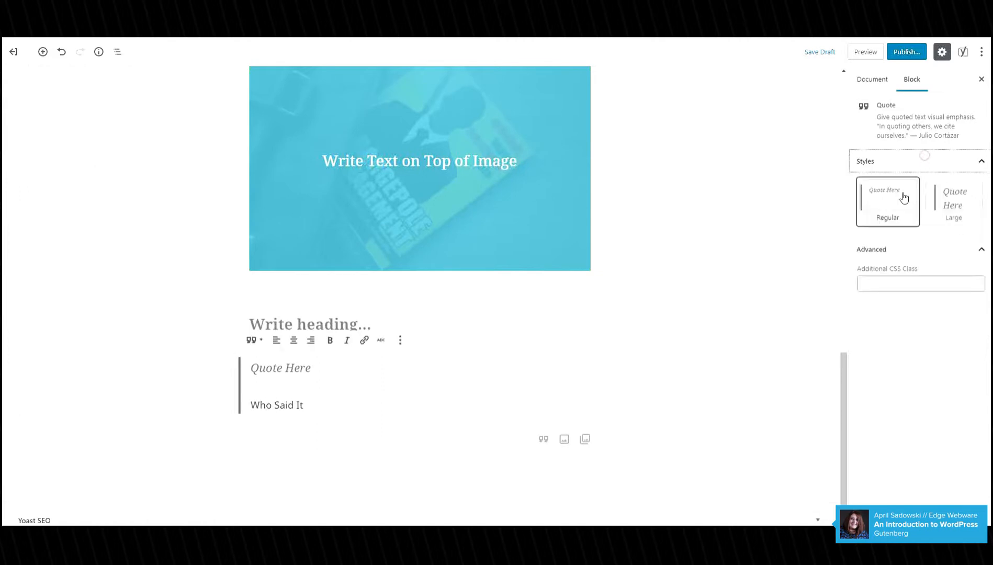
{"action": "left_click", "coordinate": [961, 202]}
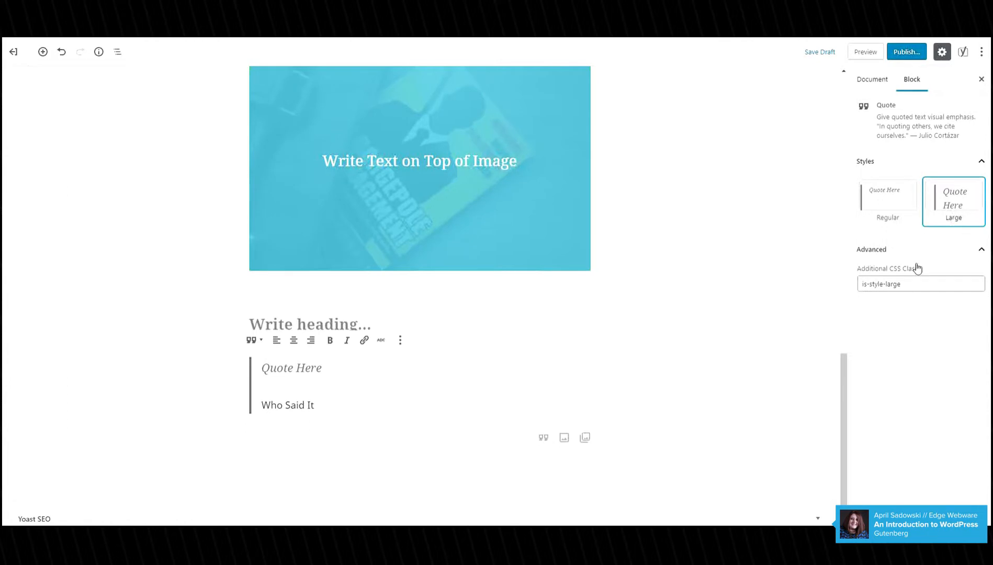
{"action": "left_click", "coordinate": [892, 191]}
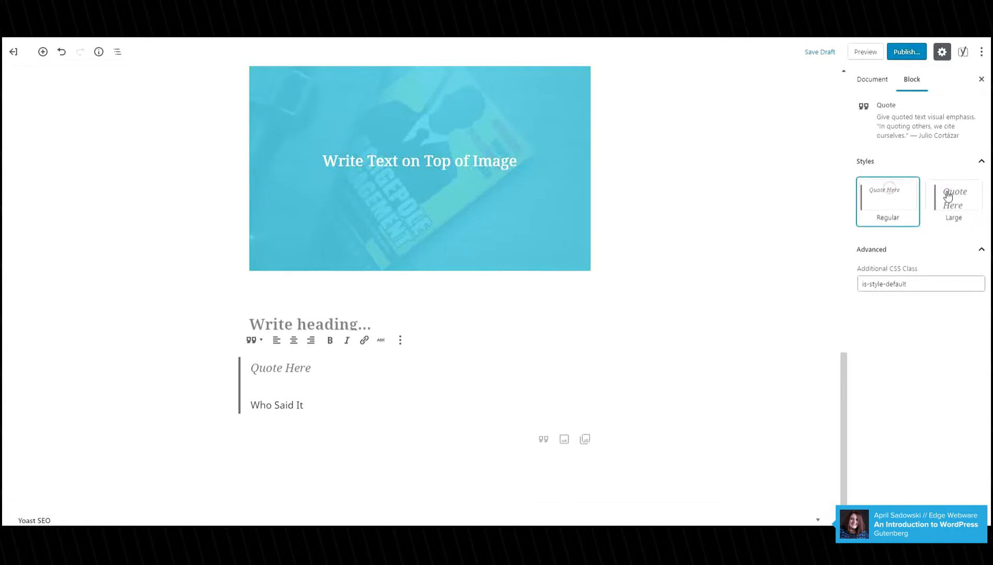
{"action": "left_click", "coordinate": [925, 285]}
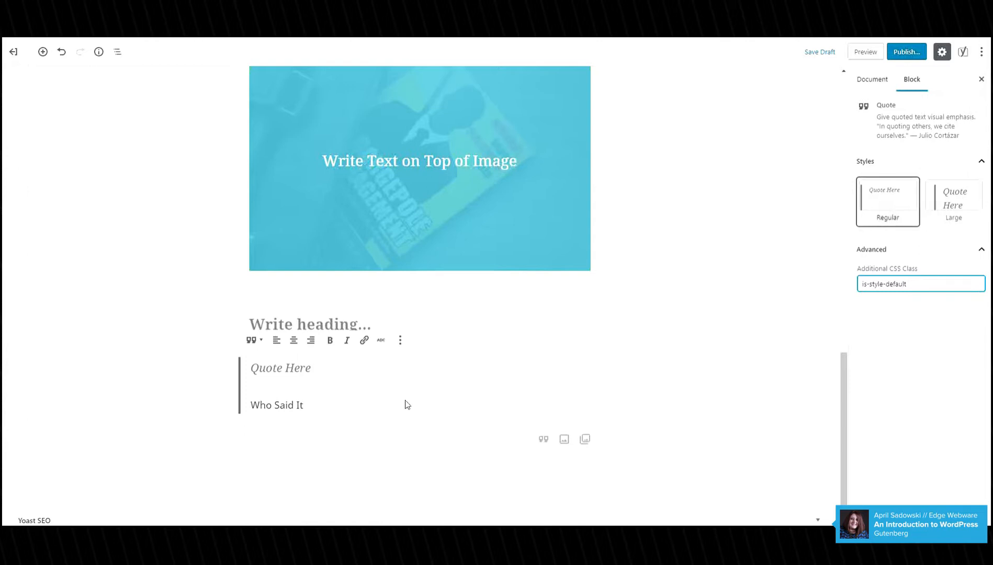
Insert an Audio block from the Common Blocks below the quote.
{"action": "left_click", "coordinate": [225, 439]}
{"action": "scroll", "coordinate": [269, 393], "scroll_direction": "down", "scroll_amount": 5}
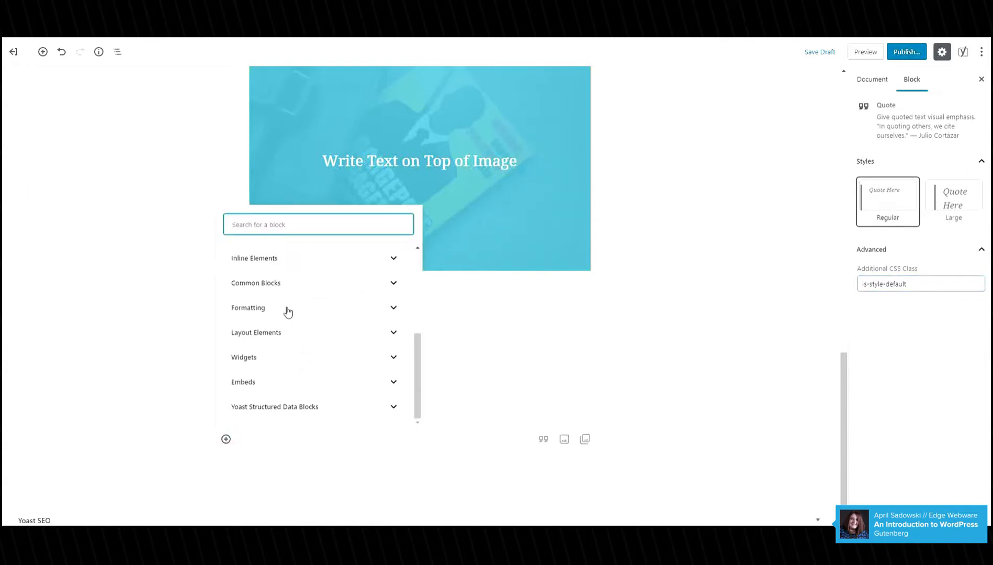
{"action": "left_click", "coordinate": [283, 285]}
{"action": "scroll", "coordinate": [300, 320], "scroll_direction": "down", "scroll_amount": 1}
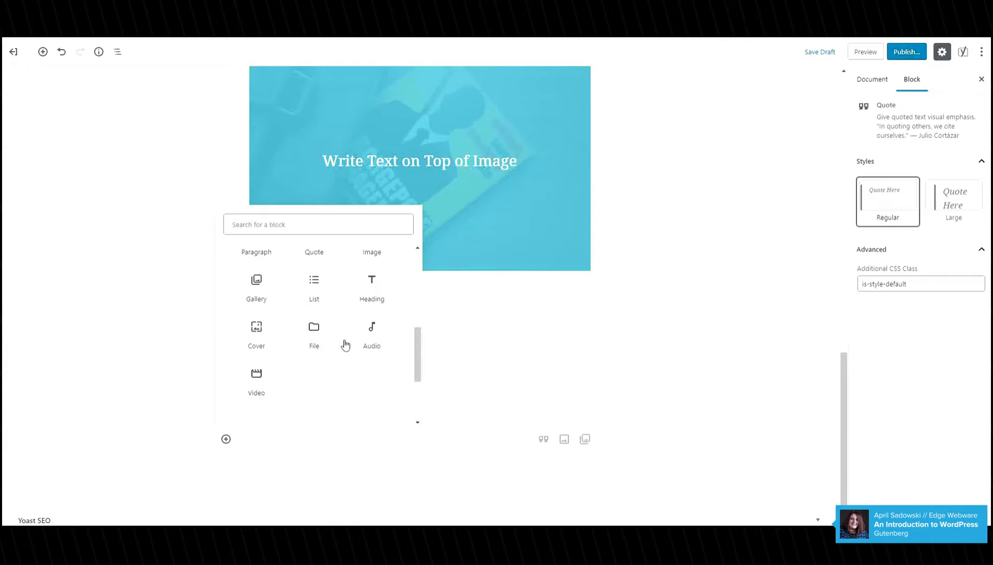
{"action": "left_click", "coordinate": [371, 340]}
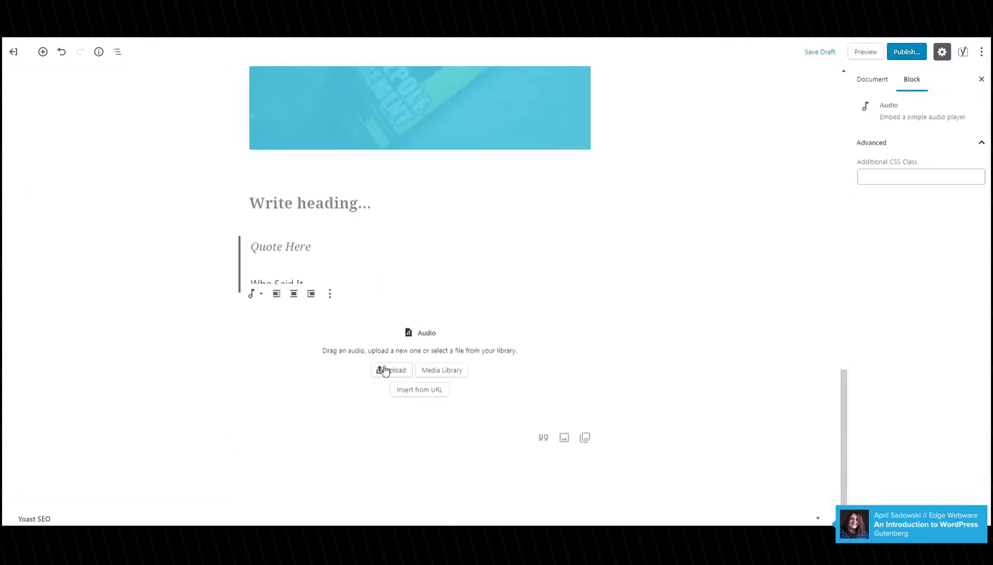
Insert a Code block from the Formatting blocks below the audio block and enter "<?php echo 'test' ;?>" in it.
{"action": "mouse_move", "coordinate": [226, 440]}
{"action": "left_click", "coordinate": [225, 437]}
{"action": "scroll", "coordinate": [264, 366], "scroll_direction": "down", "scroll_amount": 5}
{"action": "left_click", "coordinate": [257, 308]}
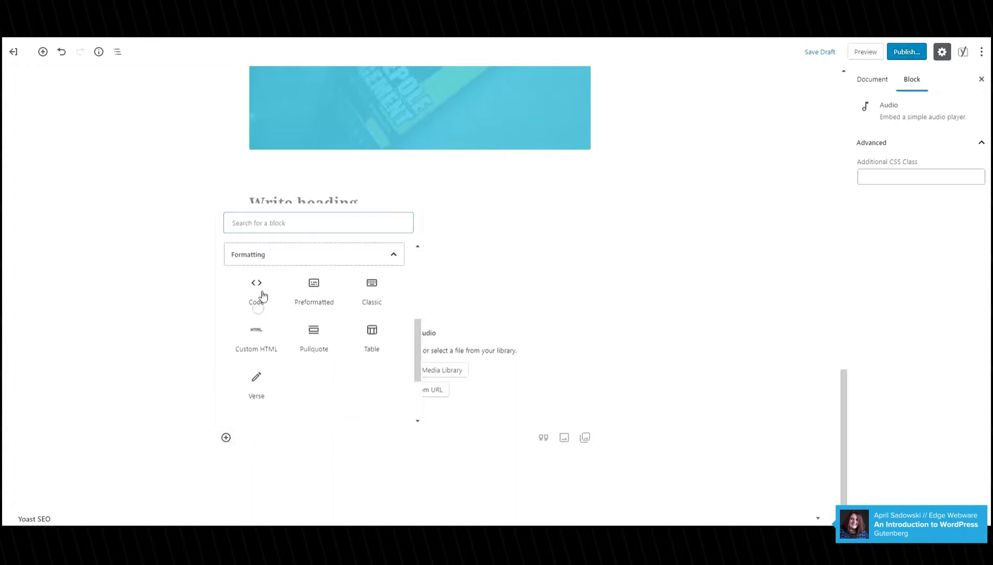
{"action": "left_click", "coordinate": [262, 291]}
{"action": "type", "text": "<?php"}
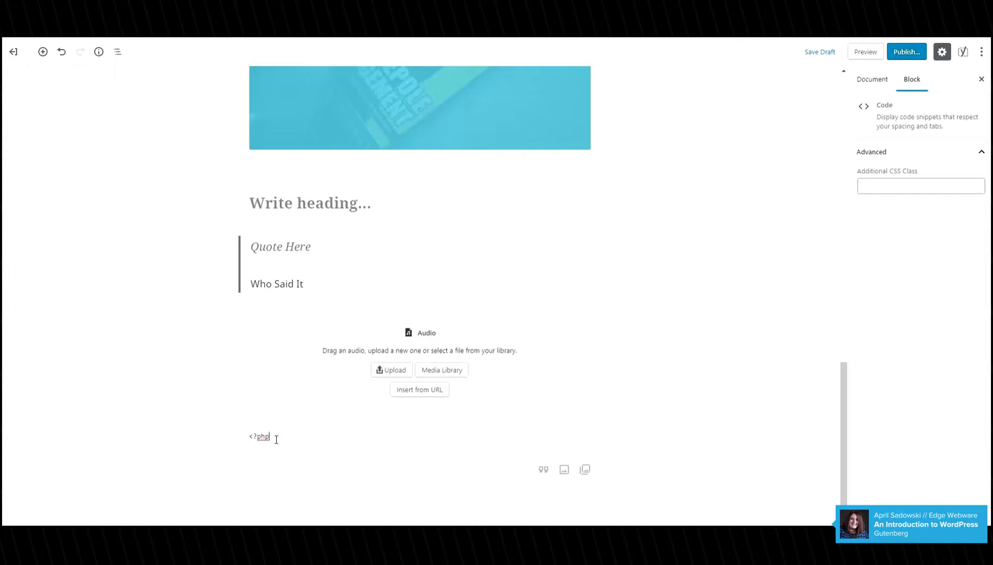
{"action": "type", "text": " echo 'test' ;?>"}
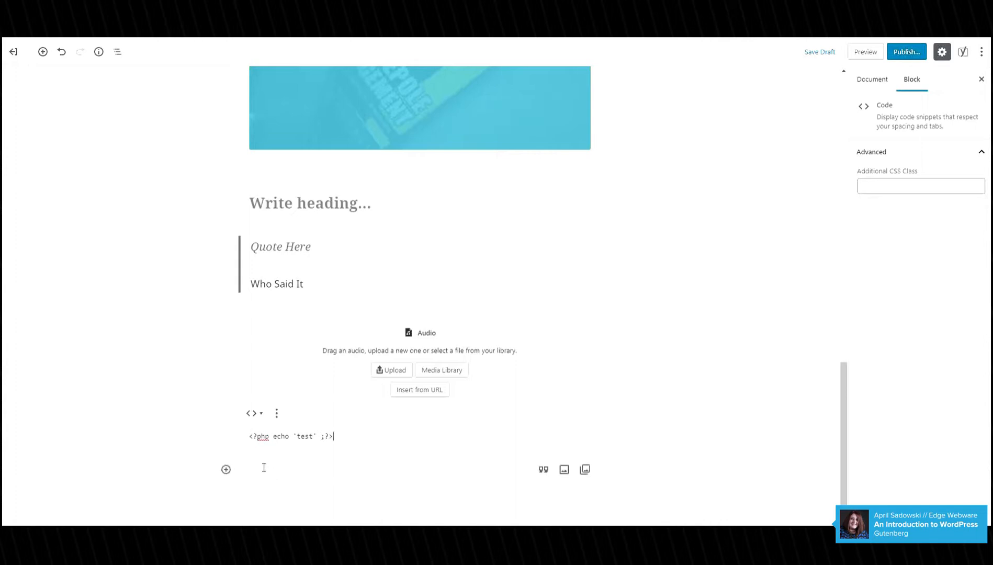
Insert a Preformatted block from the Formatting blocks below the code block and enter "Test" in it.
{"action": "left_click", "coordinate": [226, 469]}
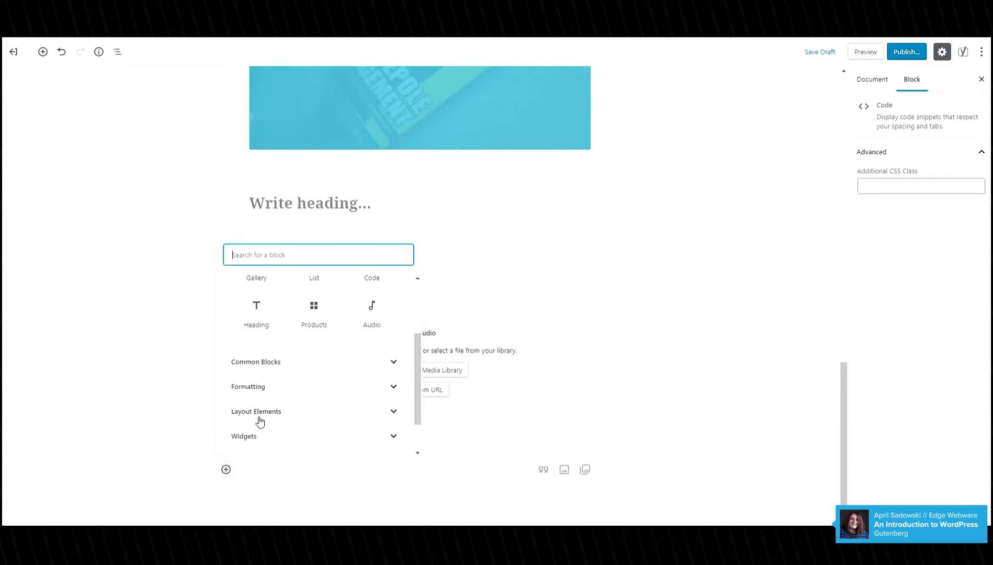
{"action": "left_click", "coordinate": [257, 388]}
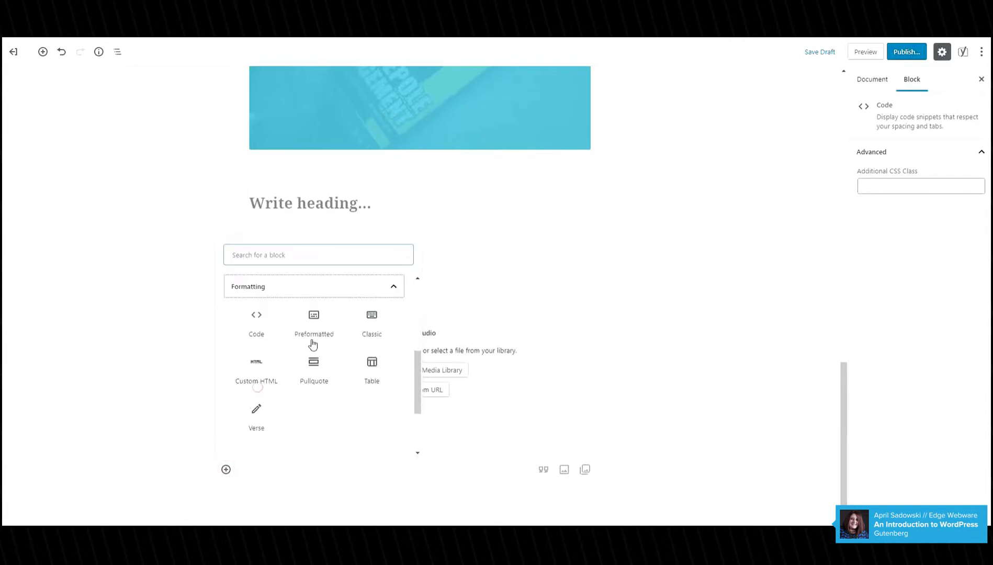
{"action": "left_click", "coordinate": [312, 332]}
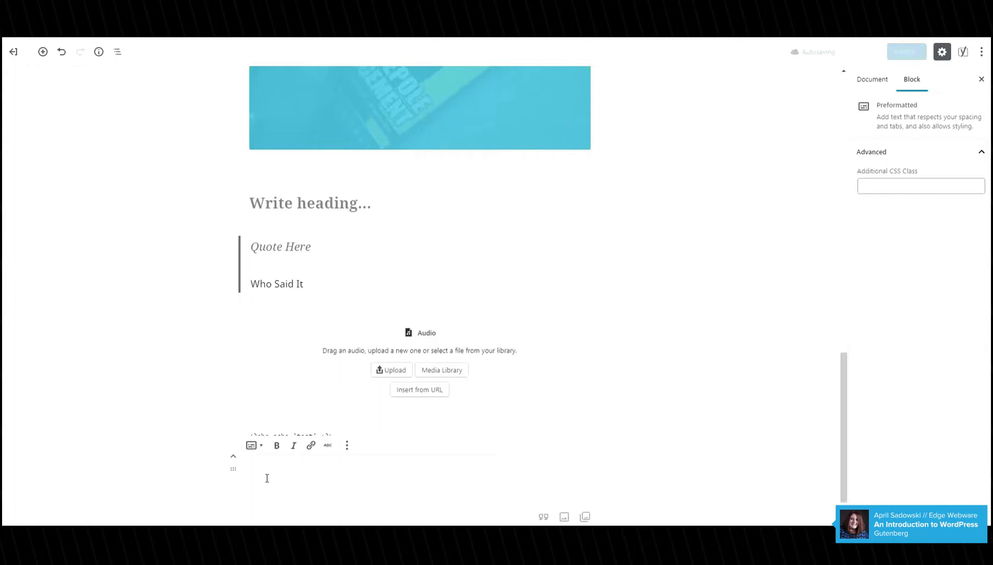
{"action": "type", "text": "Test"}
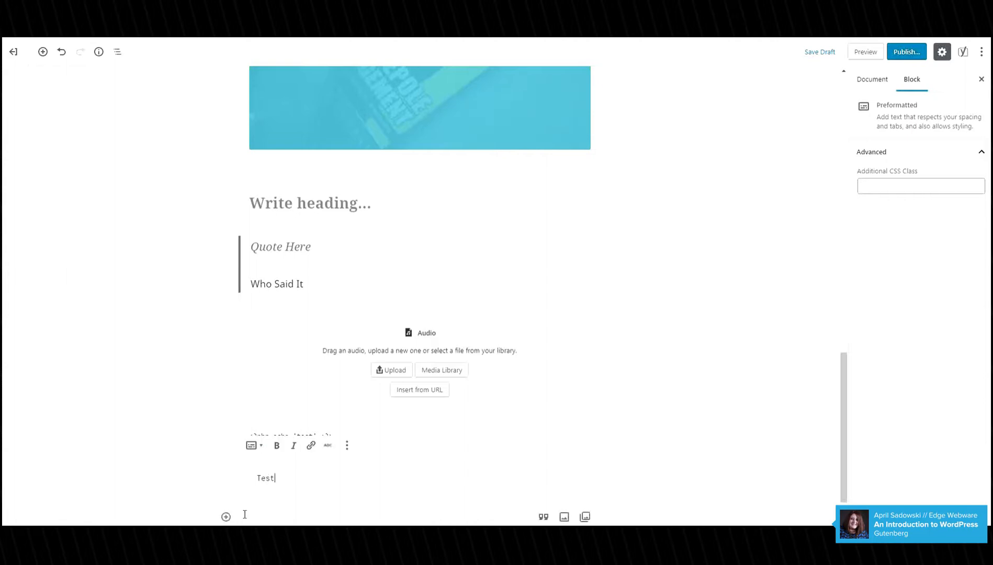
Insert a Classic block from the Formatting blocks below the preformatted text and show its additional block options.
{"action": "left_click", "coordinate": [226, 517]}
{"action": "scroll", "coordinate": [274, 461], "scroll_direction": "down", "scroll_amount": 3}
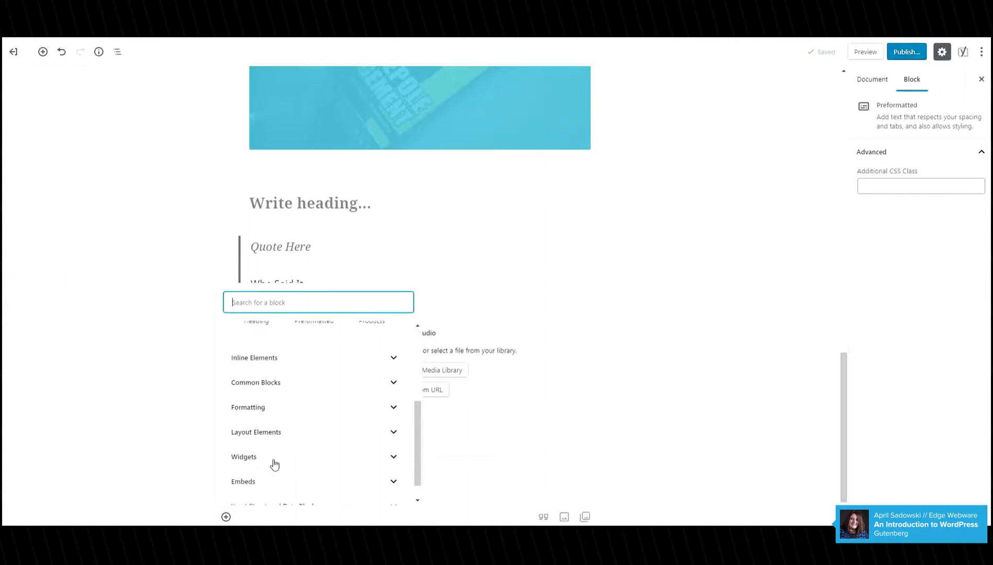
{"action": "left_click", "coordinate": [277, 408]}
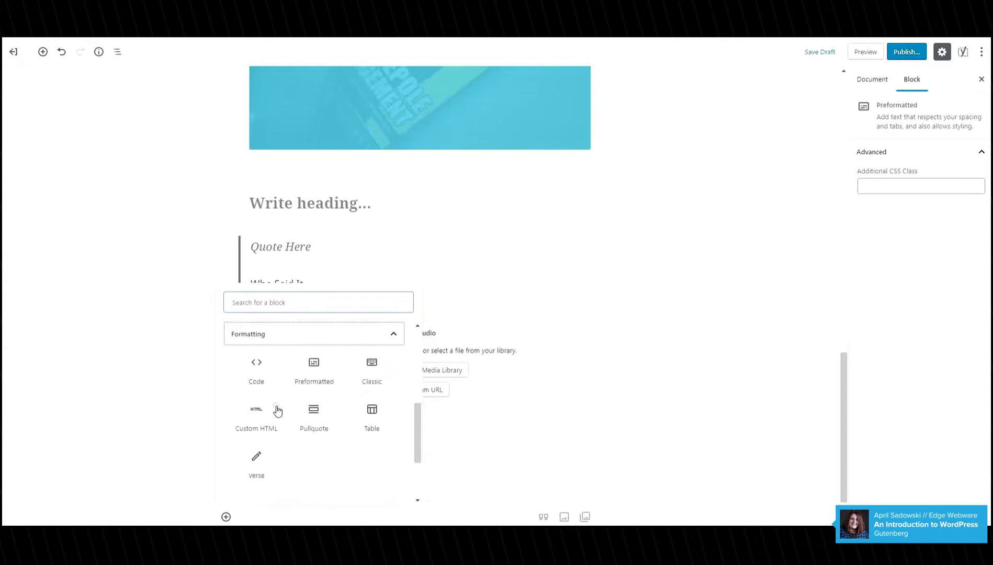
{"action": "left_click", "coordinate": [367, 375]}
{"action": "left_click", "coordinate": [332, 424]}
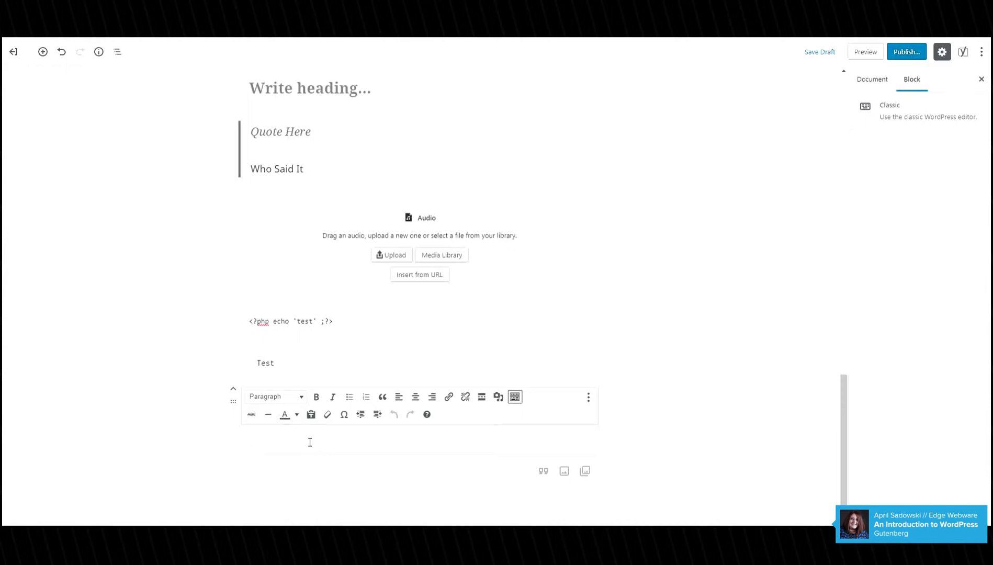
{"action": "left_click", "coordinate": [588, 399]}
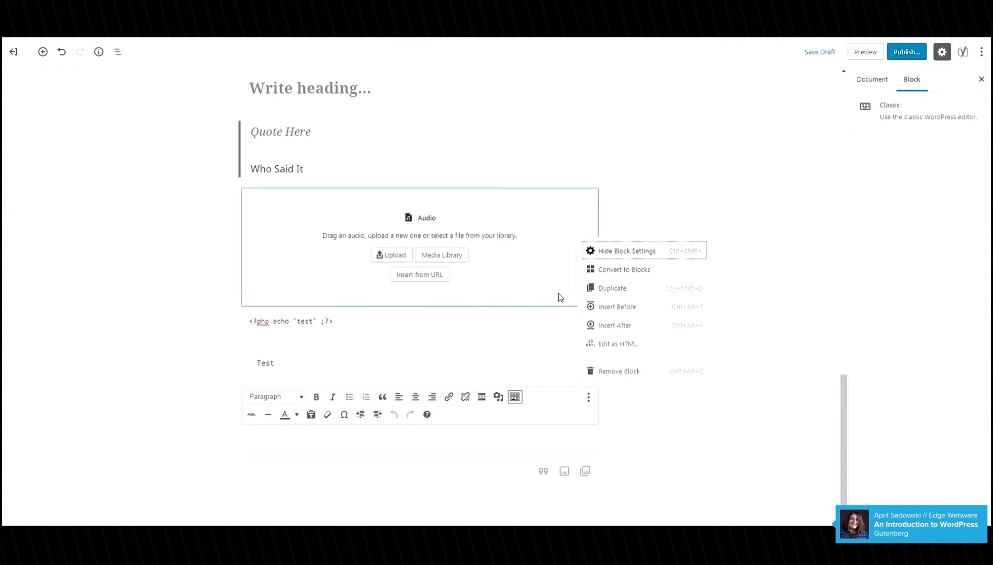
Insert a Custom HTML block below the Classic block, enter "<p style="background:red;color:white;">Wahoo</p>" and preview the result.
{"action": "left_click", "coordinate": [225, 472]}
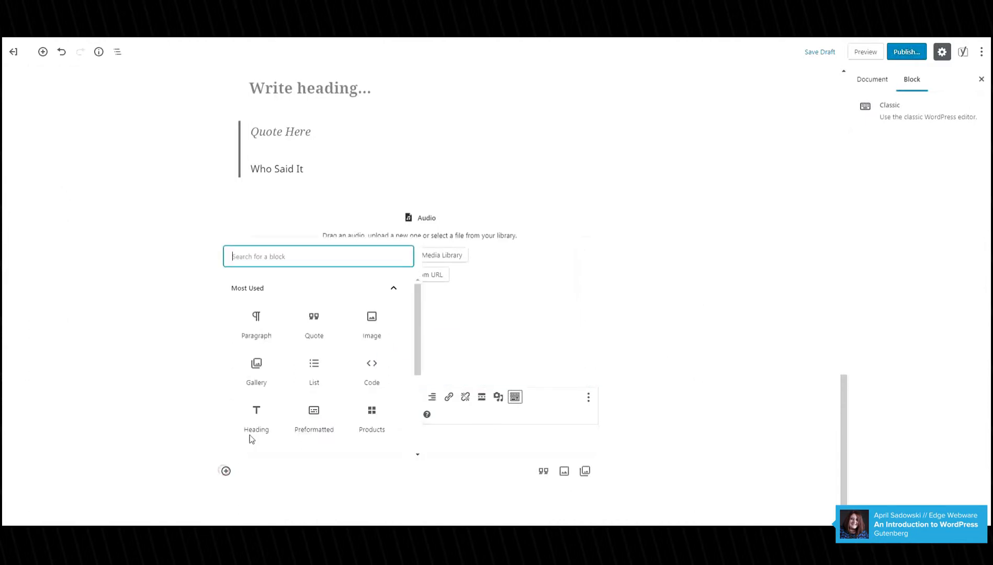
{"action": "scroll", "coordinate": [264, 418], "scroll_direction": "down", "scroll_amount": 3}
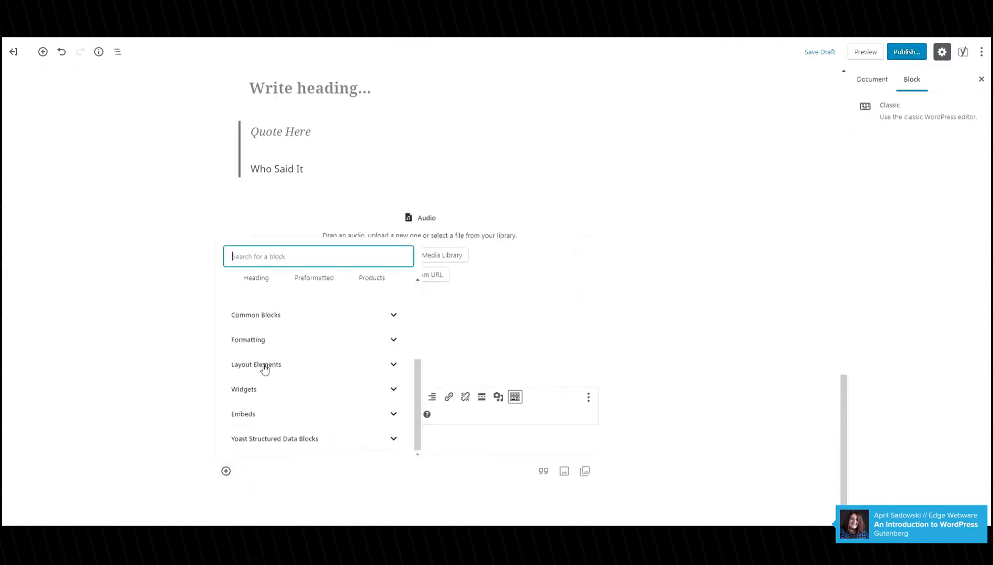
{"action": "left_click", "coordinate": [261, 340]}
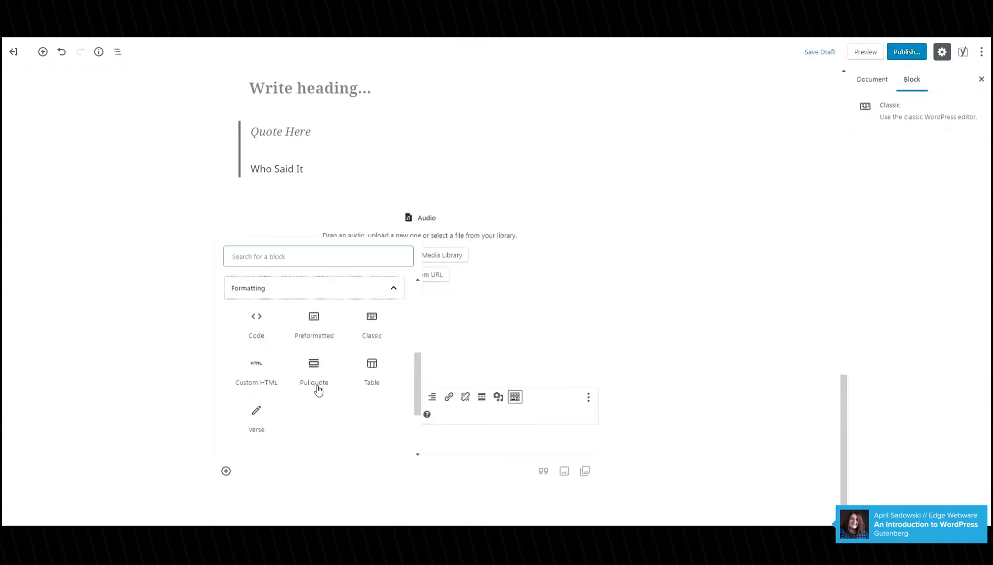
{"action": "left_click", "coordinate": [258, 375]}
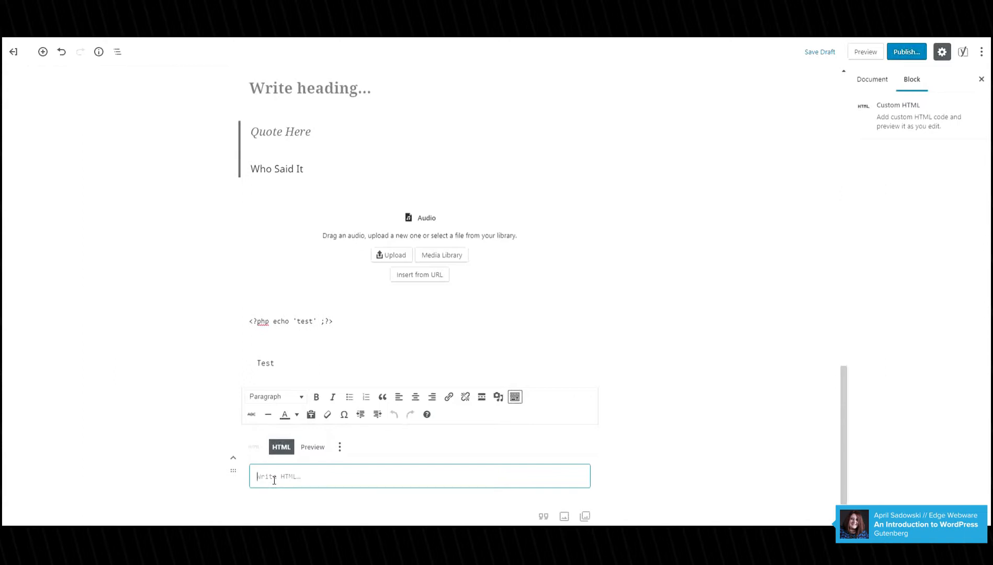
{"action": "type", "text": "<p sty"}
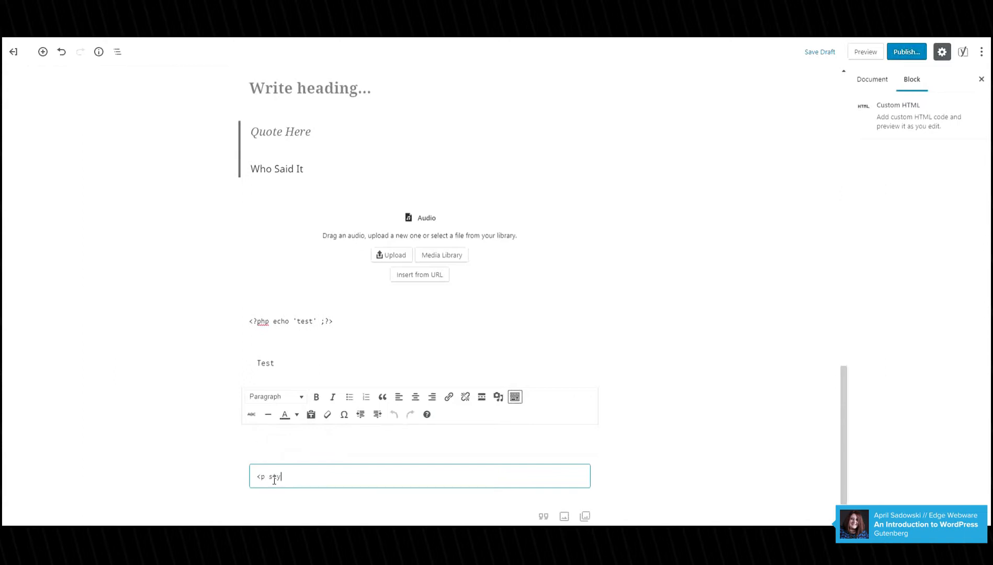
{"action": "type", "text": "le=\"background:red;color:white;\">Wahoo</p>"}
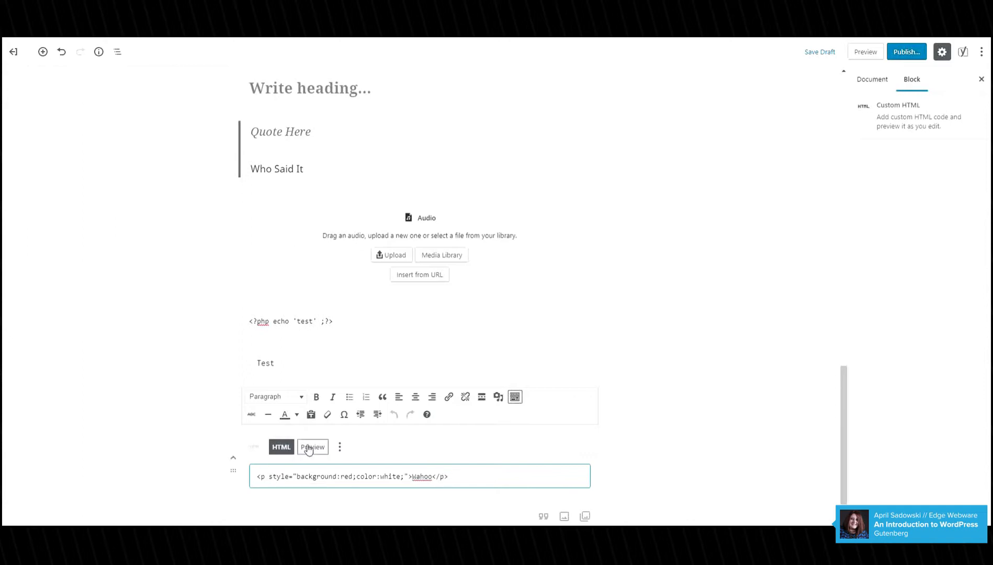
{"action": "left_click", "coordinate": [309, 449]}
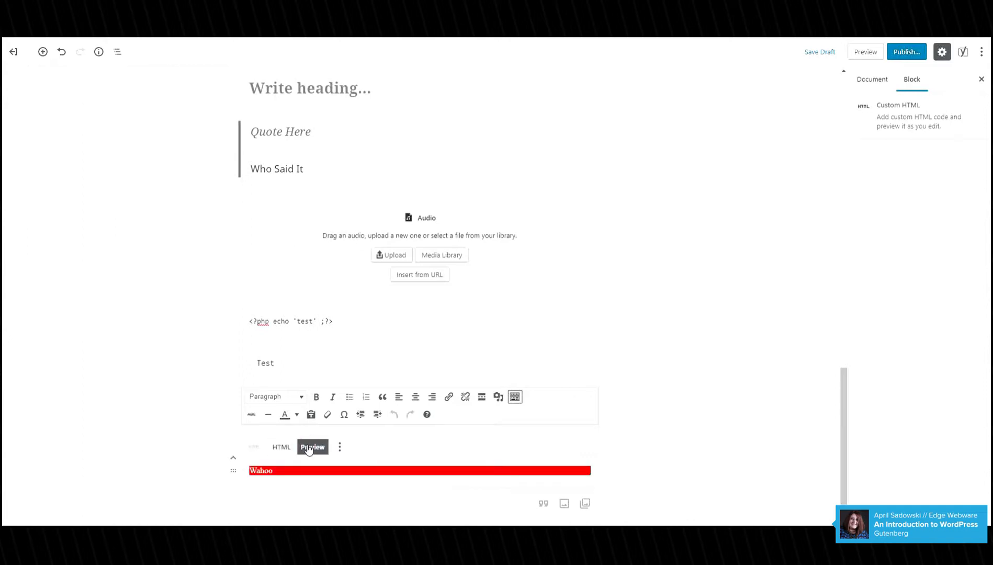
Insert a Pullquote block below the custom HTML with "Quote Here" as the quote and "Who Said It" as the citation.
{"action": "left_click", "coordinate": [224, 504]}
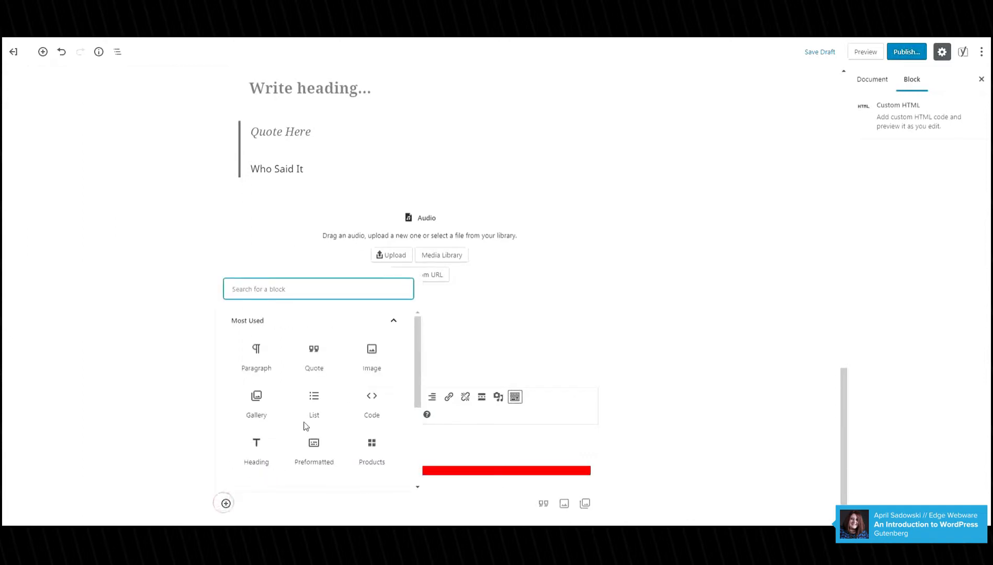
{"action": "scroll", "coordinate": [304, 425], "scroll_direction": "down", "scroll_amount": 5}
{"action": "left_click", "coordinate": [286, 380]}
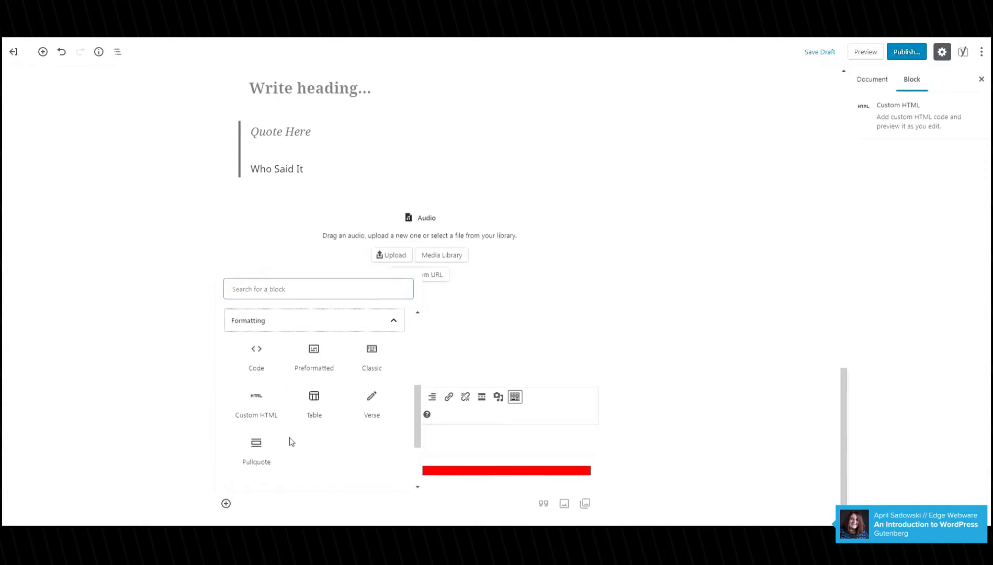
{"action": "left_click", "coordinate": [262, 450]}
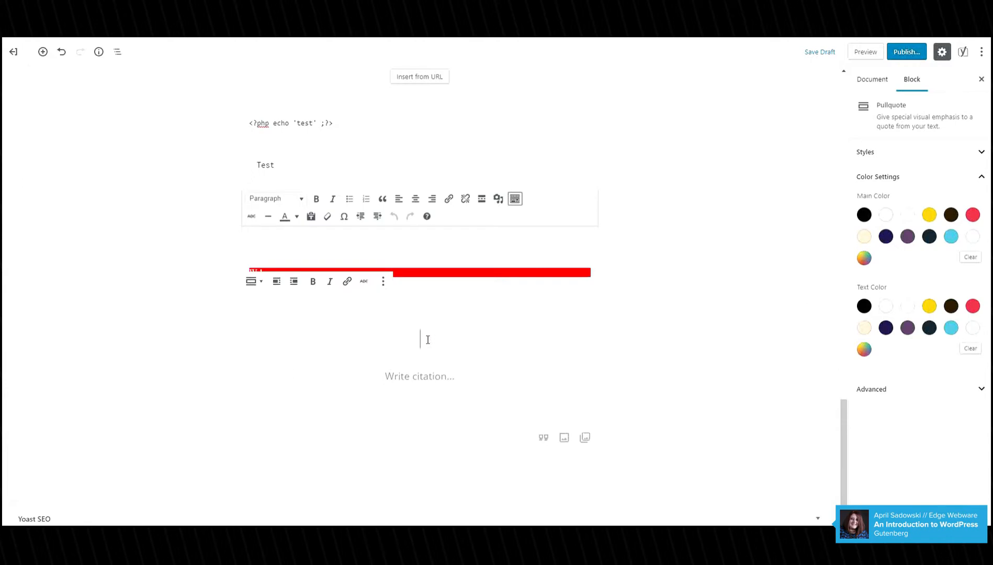
{"action": "type", "text": "Quote Here"}
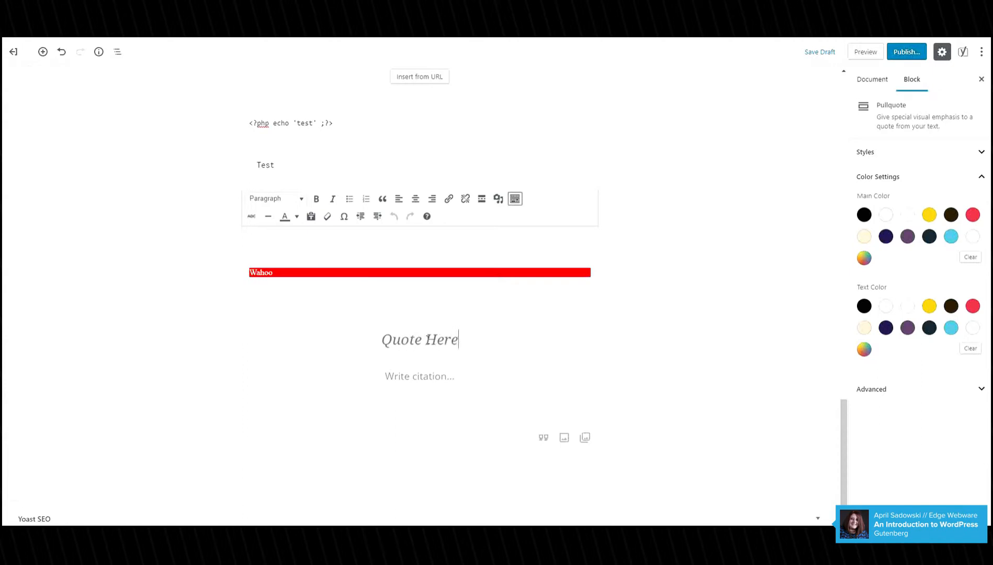
{"action": "left_click", "coordinate": [420, 375]}
{"action": "type", "text": "Who Said It"}
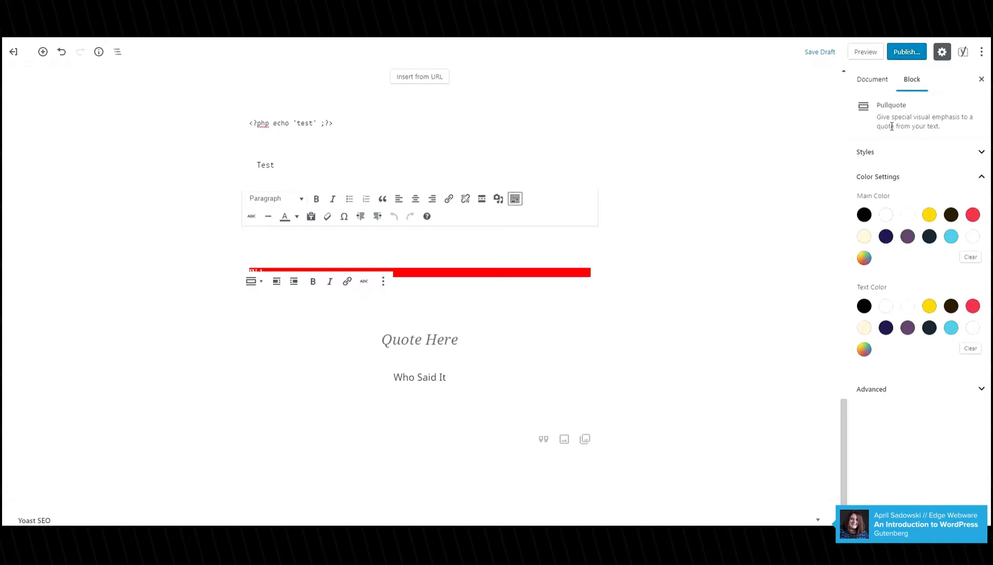
Apply the Solid Color style to the pullquote and try several color combinations, ending with a near-white main color and dark navy text.
{"action": "left_click", "coordinate": [940, 151]}
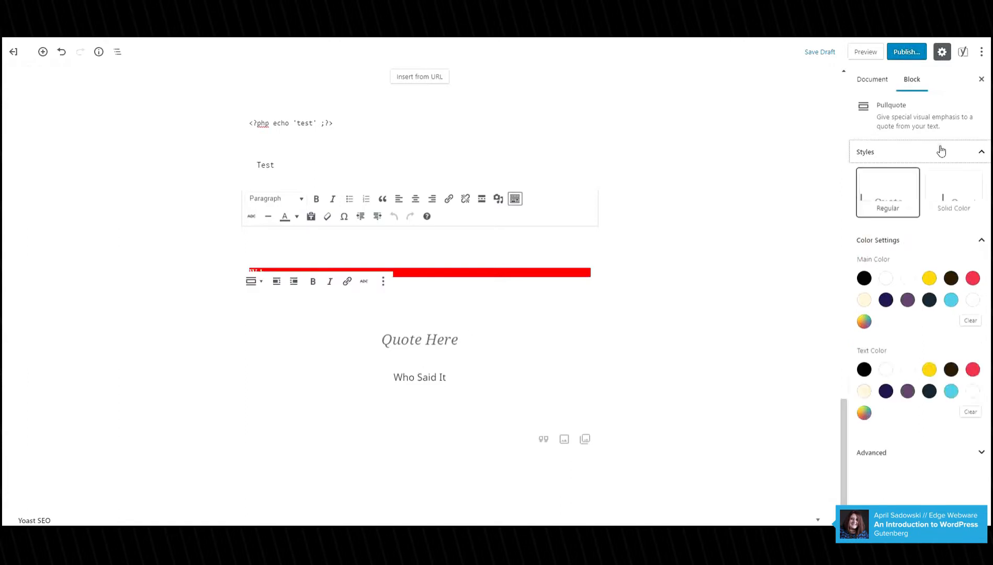
{"action": "left_click", "coordinate": [942, 193]}
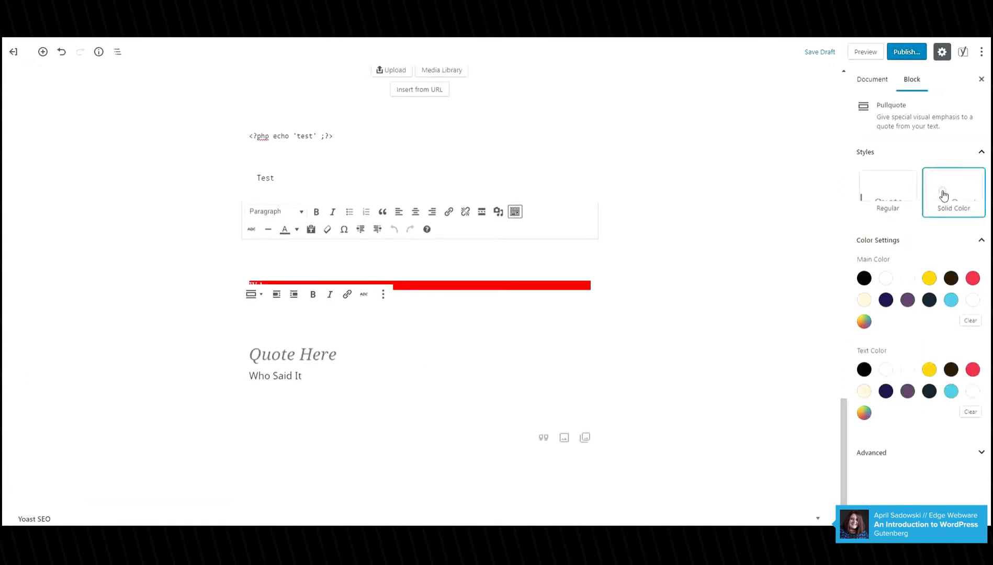
{"action": "left_click", "coordinate": [886, 280]}
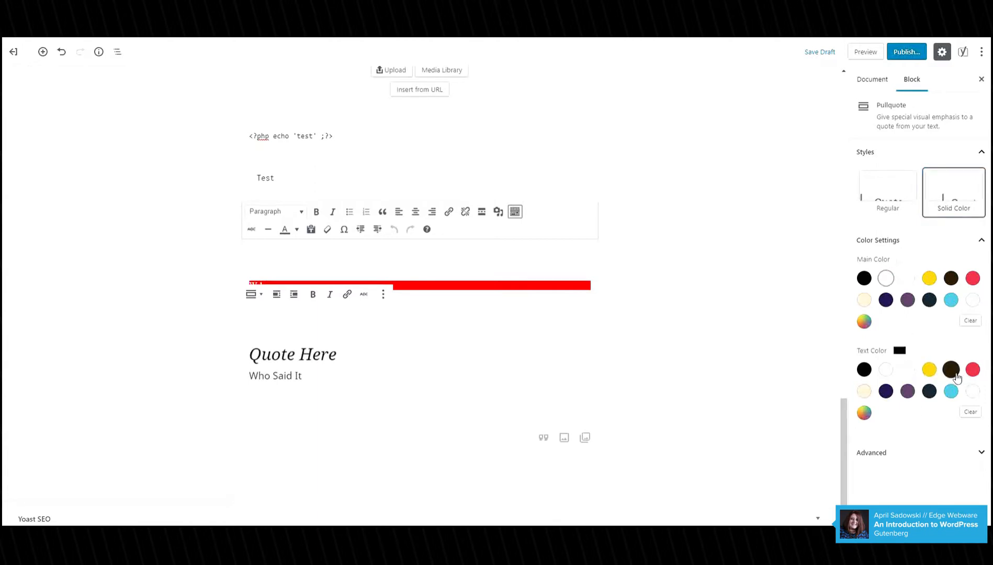
{"action": "left_click", "coordinate": [951, 370]}
{"action": "left_click", "coordinate": [951, 300]}
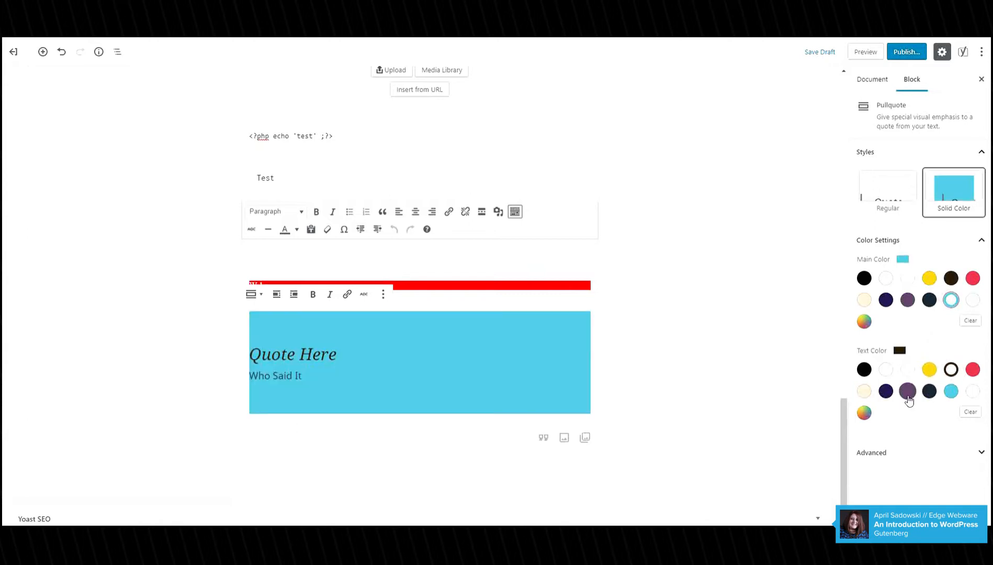
{"action": "left_click", "coordinate": [908, 392]}
{"action": "left_click", "coordinate": [910, 372]}
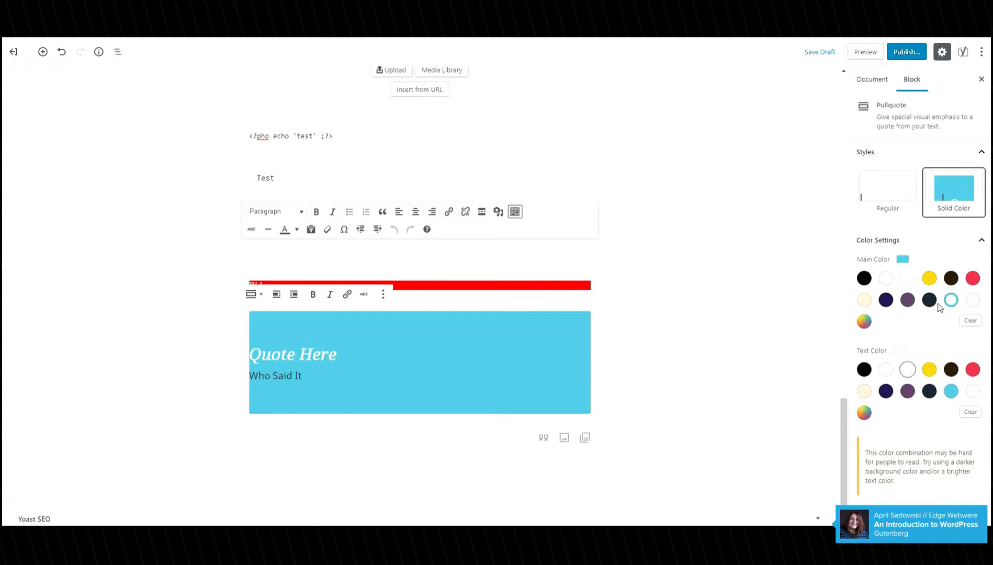
{"action": "left_click", "coordinate": [908, 280]}
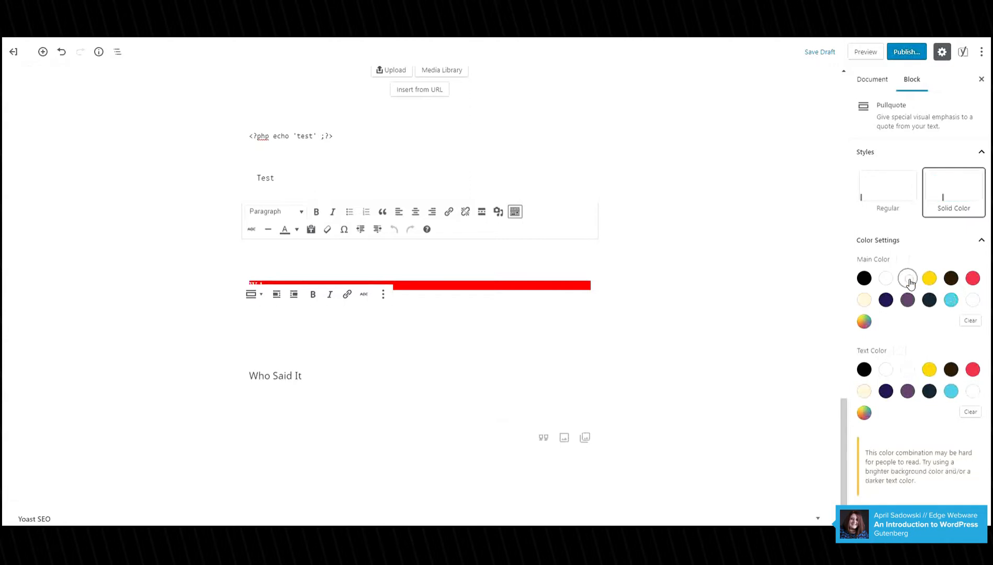
{"action": "left_click", "coordinate": [885, 392]}
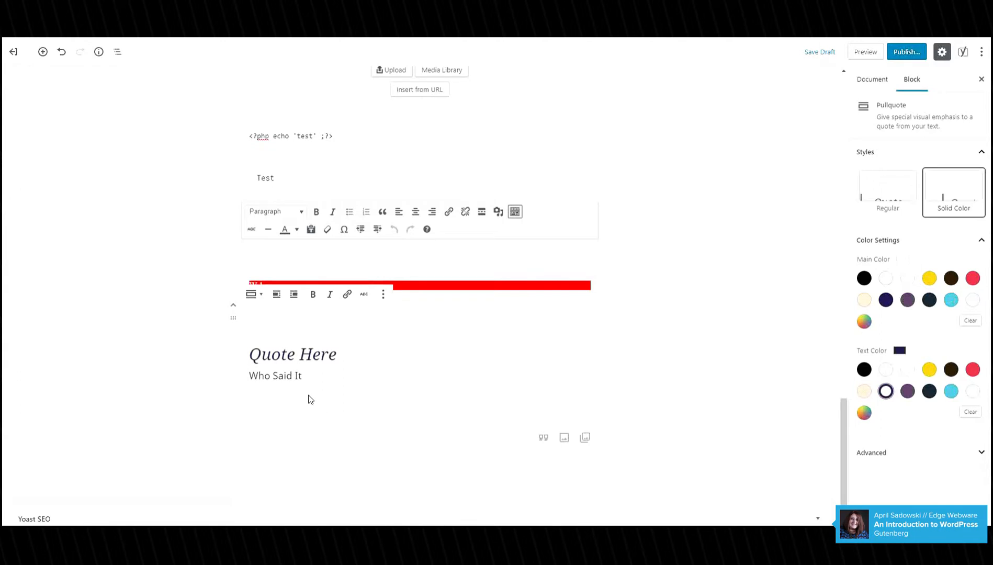
Insert a table with 2 columns and 2 rows below the pullquote and apply the Stripes style to it.
{"action": "left_click", "coordinate": [226, 437]}
{"action": "scroll", "coordinate": [278, 385], "scroll_direction": "down", "scroll_amount": 2}
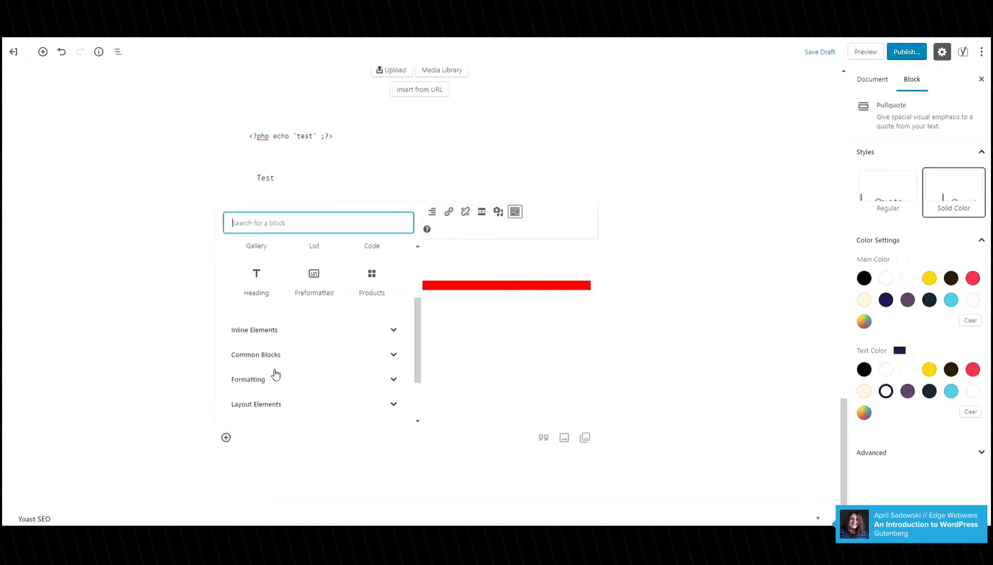
{"action": "left_click", "coordinate": [276, 379]}
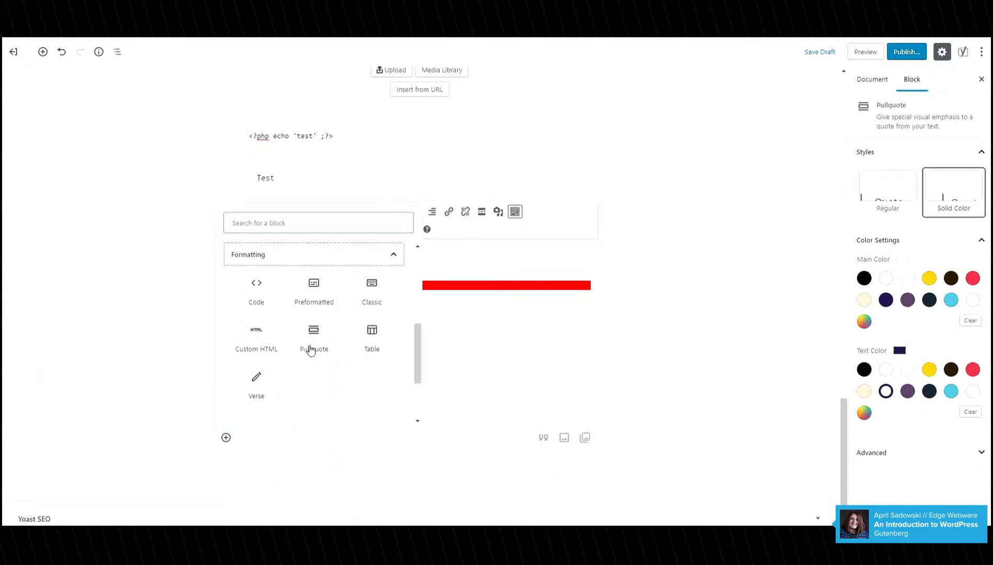
{"action": "left_click", "coordinate": [370, 336]}
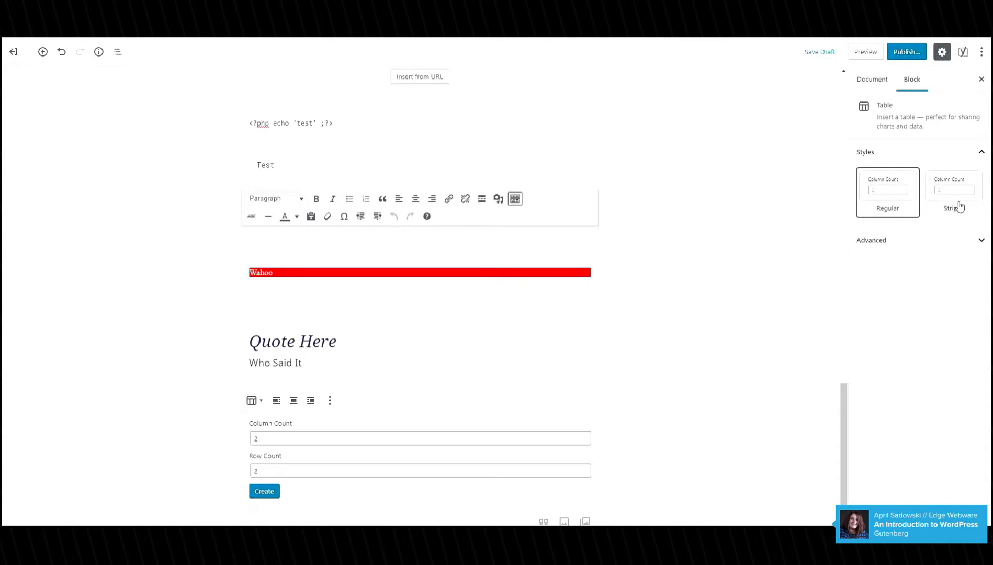
{"action": "left_click", "coordinate": [264, 491]}
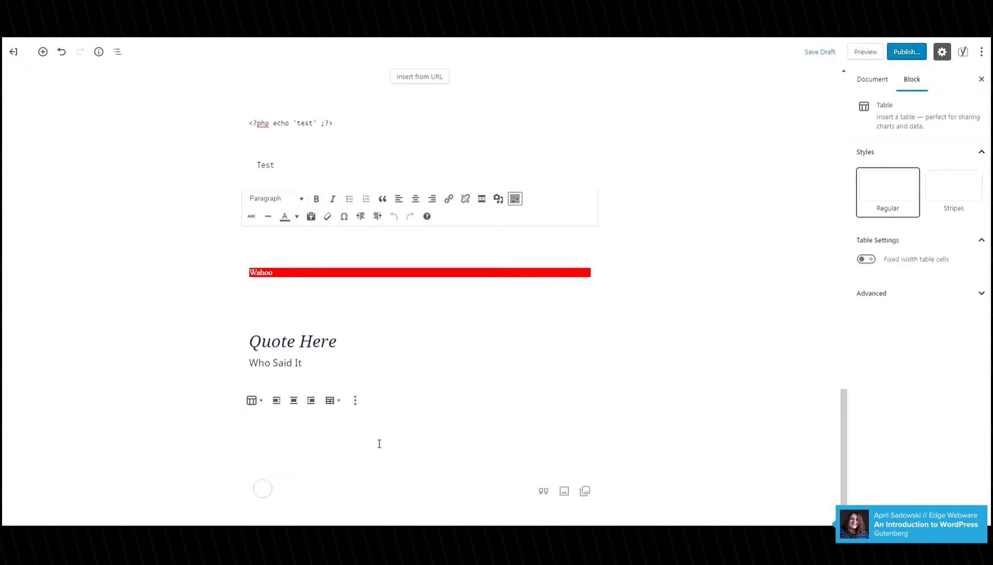
{"action": "left_click", "coordinate": [966, 204]}
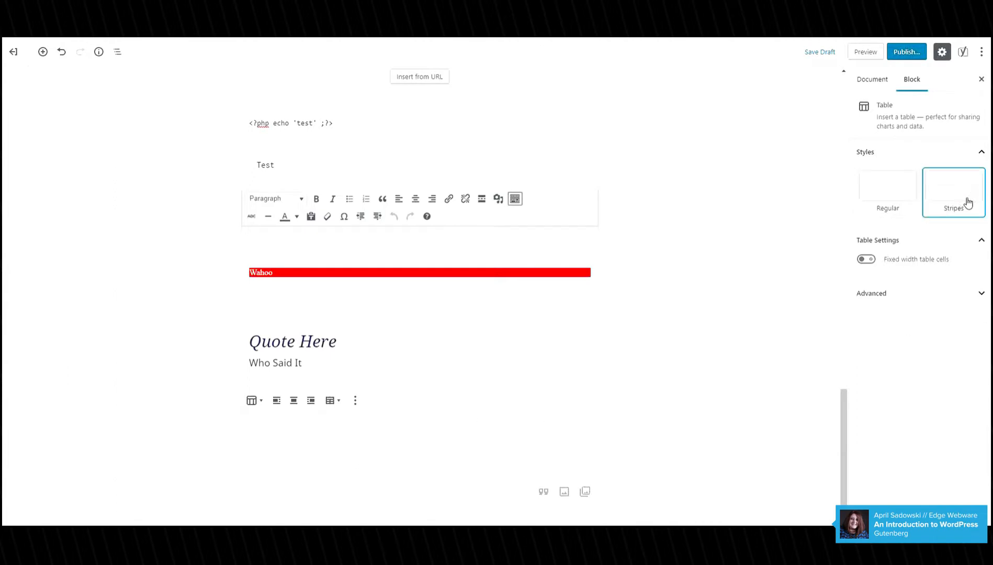
Turn on fixed width cells for the table and add a column after its first column.
{"action": "left_click", "coordinate": [868, 262]}
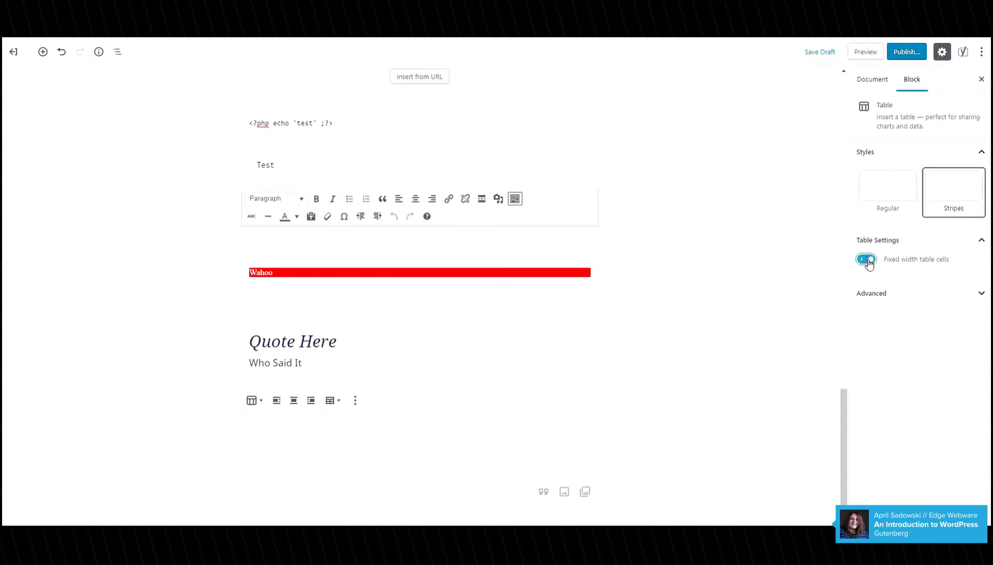
{"action": "left_click", "coordinate": [296, 431]}
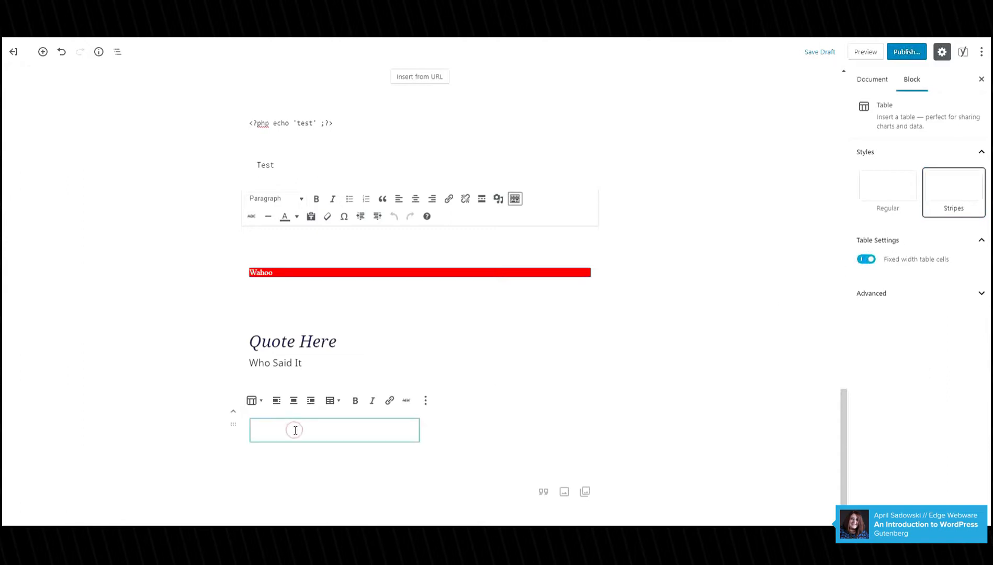
{"action": "left_click", "coordinate": [333, 401]}
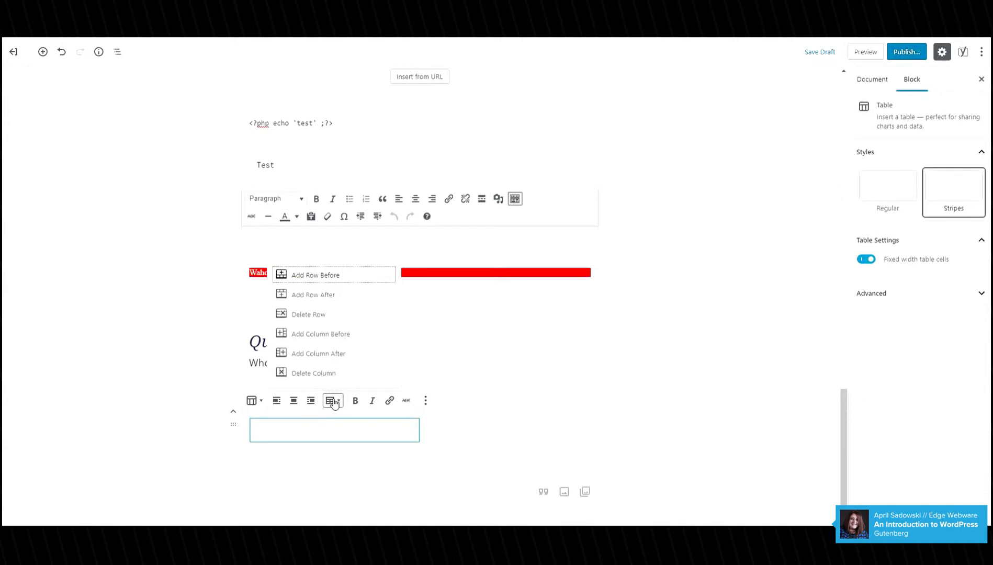
{"action": "left_click", "coordinate": [323, 355]}
{"action": "left_click", "coordinate": [393, 440]}
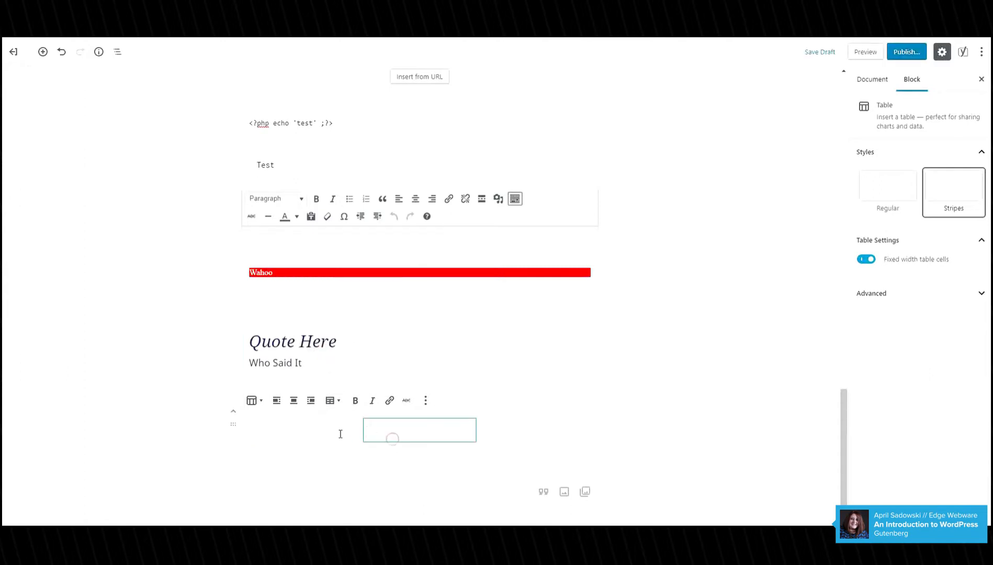
{"action": "left_click", "coordinate": [339, 434]}
{"action": "left_click", "coordinate": [393, 433]}
{"action": "left_click", "coordinate": [522, 433]}
{"action": "left_click", "coordinate": [393, 434]}
Apply the Regular style to the table and delete its middle column.
{"action": "left_click", "coordinate": [888, 188]}
{"action": "left_click", "coordinate": [379, 460]}
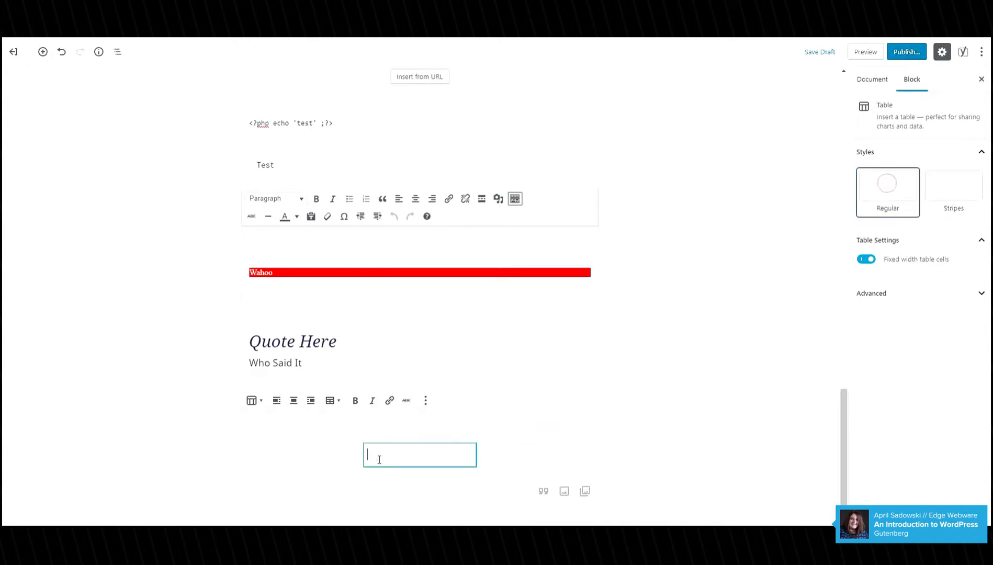
{"action": "left_click", "coordinate": [330, 400]}
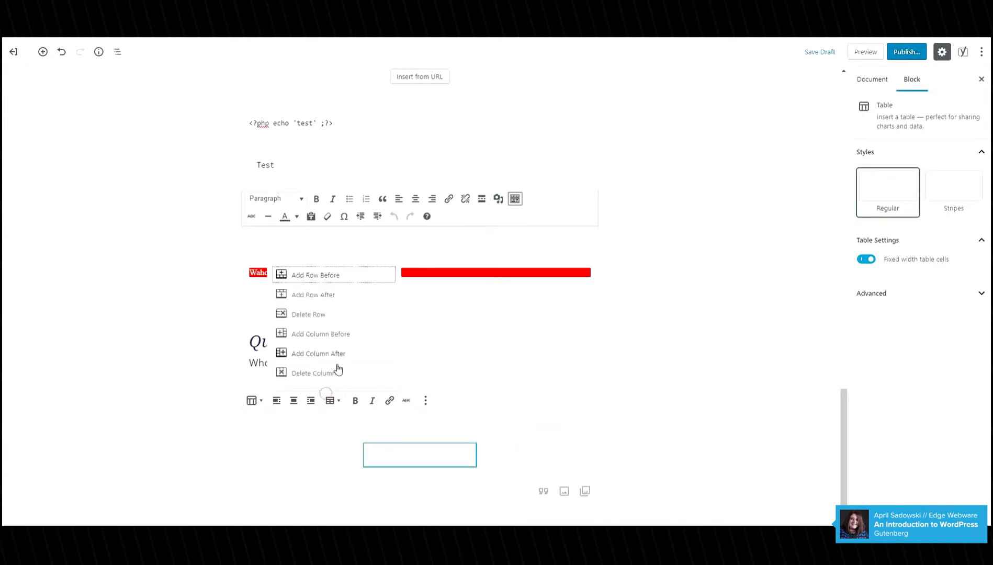
{"action": "left_click", "coordinate": [317, 375]}
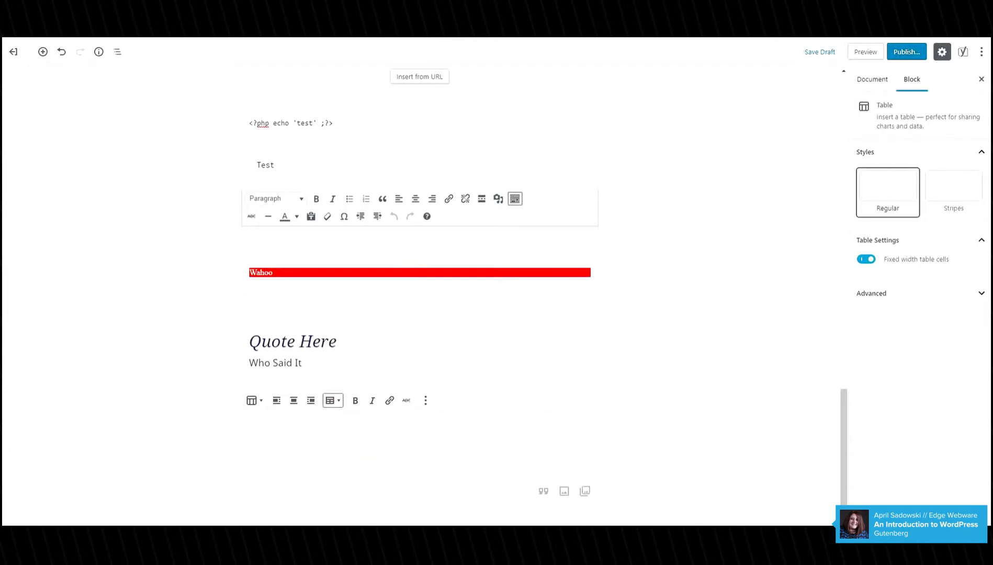
{"action": "left_click", "coordinate": [457, 441]}
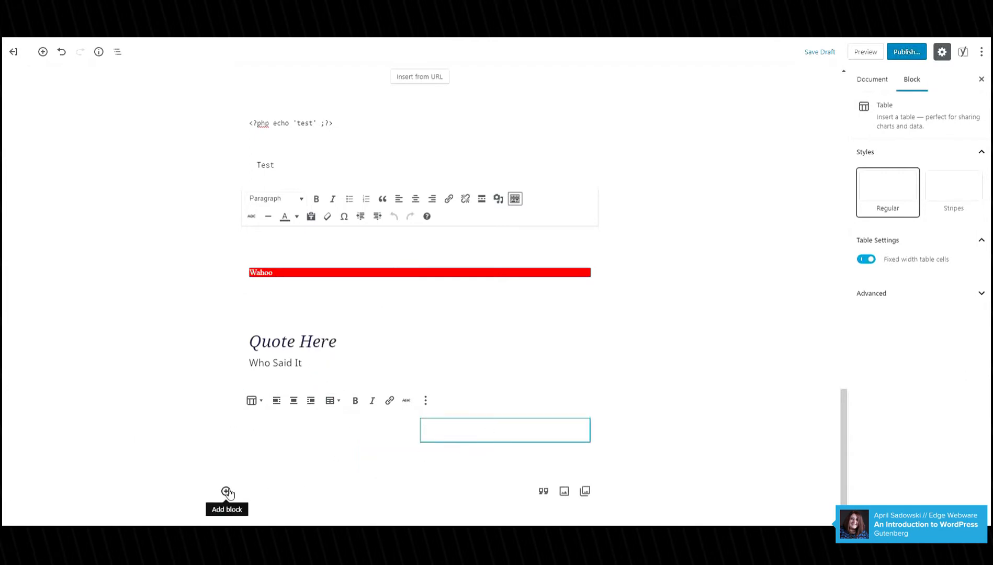
Insert a Verse block below the table and enter "Verse" as its text.
{"action": "left_click", "coordinate": [226, 491]}
{"action": "scroll", "coordinate": [302, 432], "scroll_direction": "down", "scroll_amount": 3}
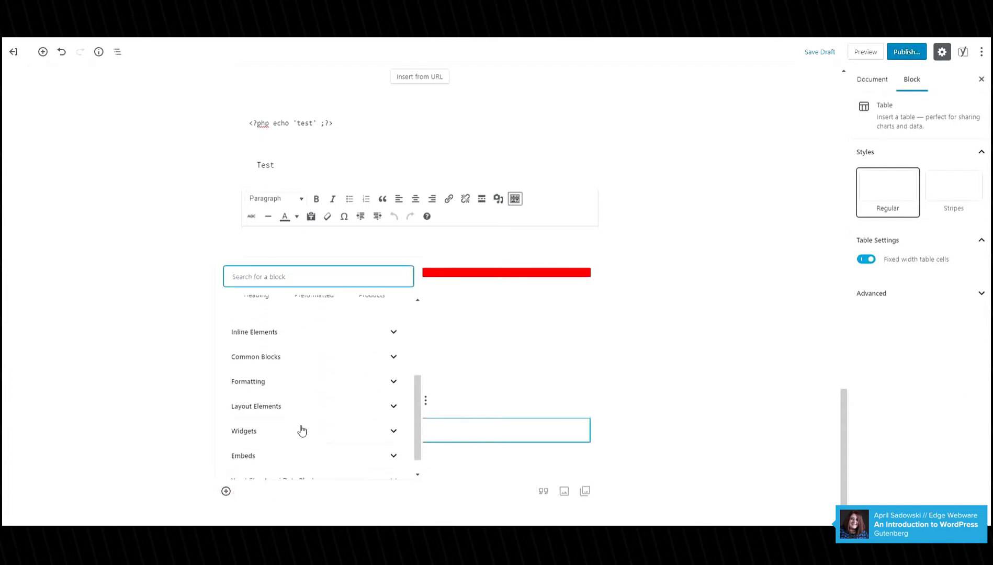
{"action": "left_click", "coordinate": [282, 383]}
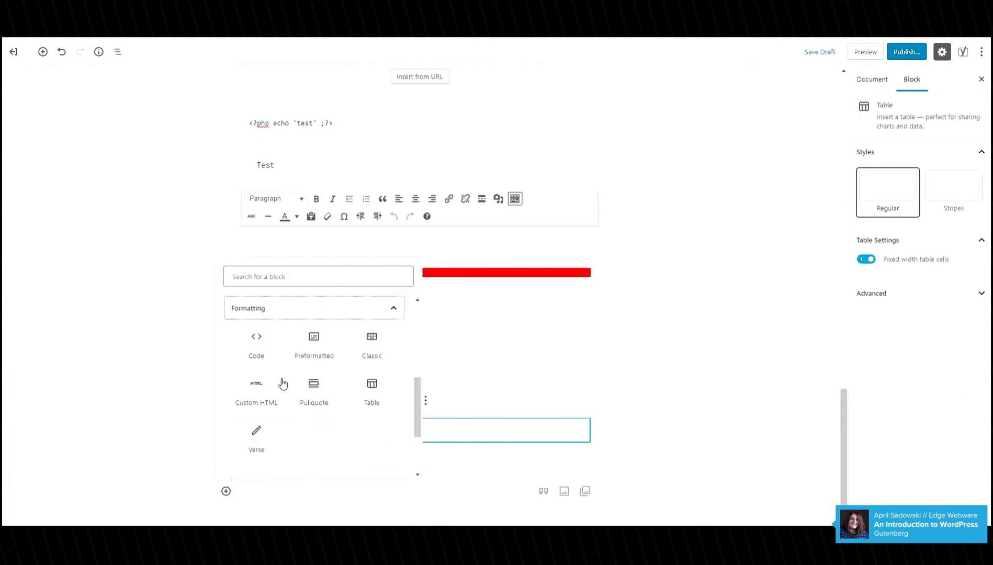
{"action": "left_click", "coordinate": [257, 442]}
{"action": "left_click", "coordinate": [267, 497]}
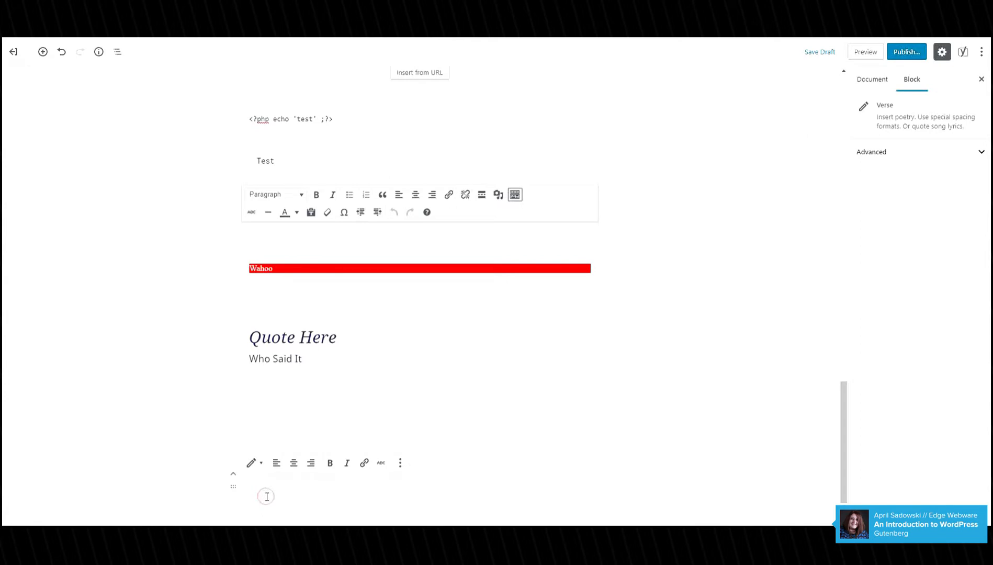
{"action": "type", "text": "Verse"}
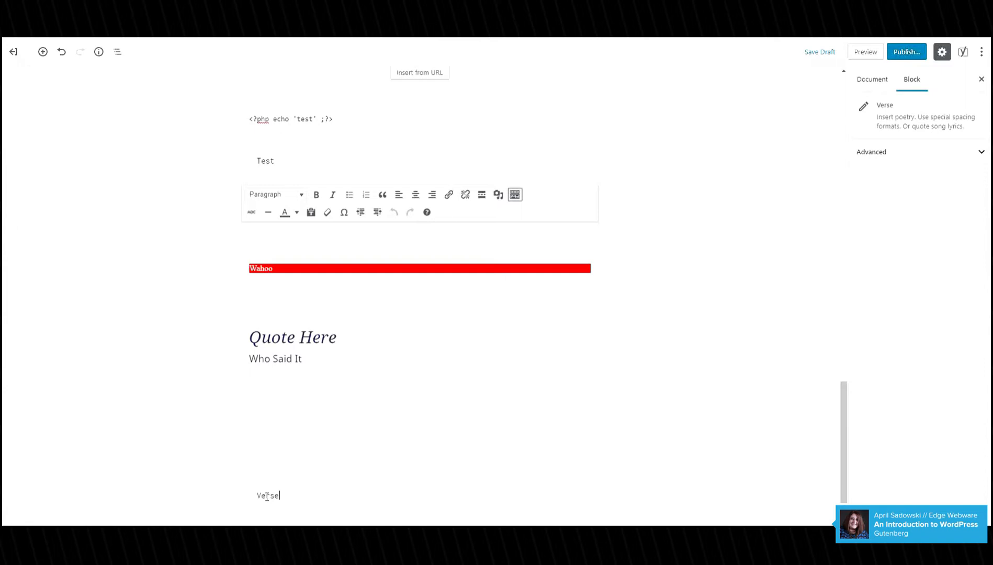
Insert a Columns layout block below the verse.
{"action": "scroll", "coordinate": [267, 497], "scroll_direction": "down", "scroll_amount": 2}
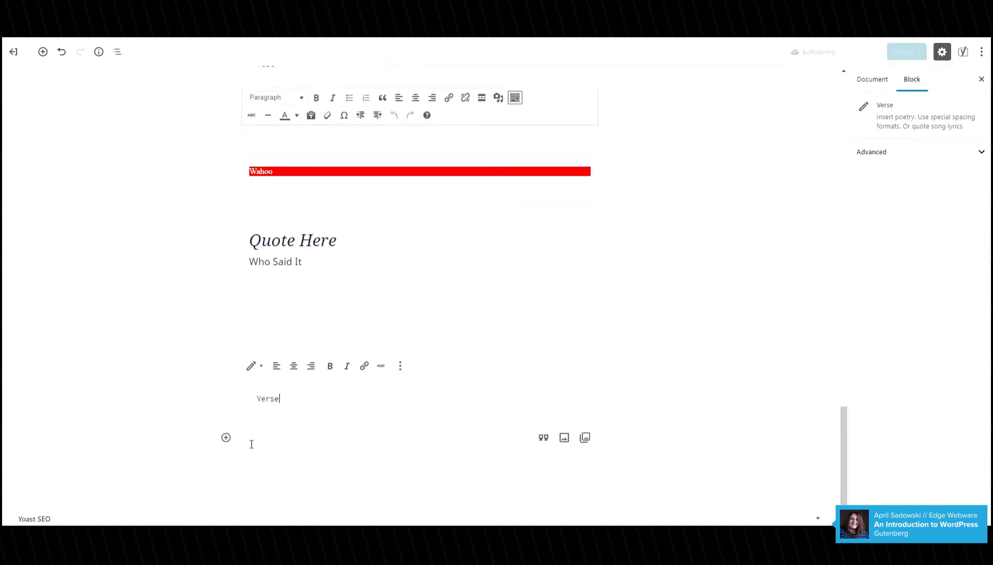
{"action": "left_click", "coordinate": [226, 438]}
{"action": "scroll", "coordinate": [275, 359], "scroll_direction": "down", "scroll_amount": 5}
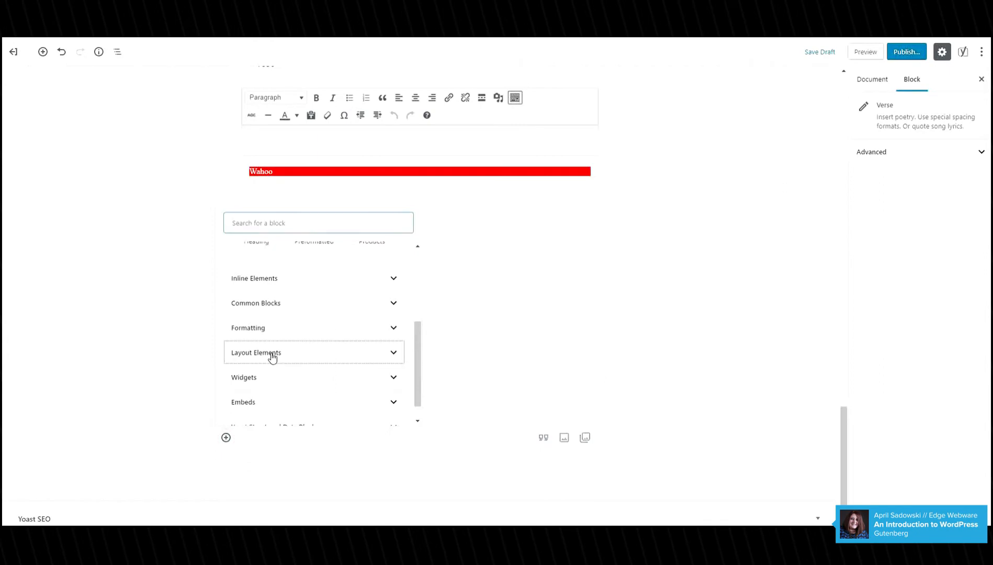
{"action": "left_click", "coordinate": [272, 352]}
{"action": "left_click", "coordinate": [259, 287]}
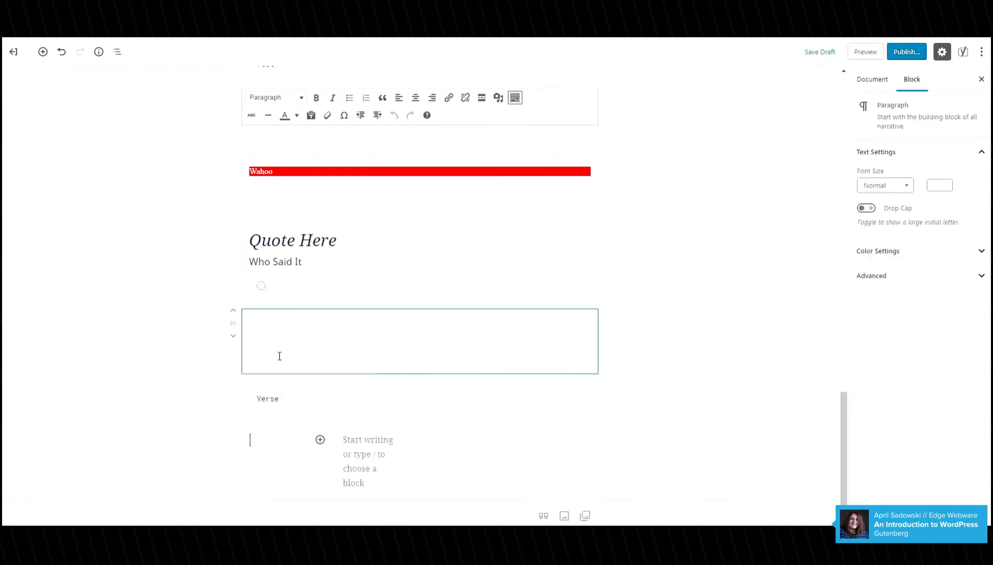
Insert an Image block in the first column of the new Columns block.
{"action": "left_click", "coordinate": [320, 440]}
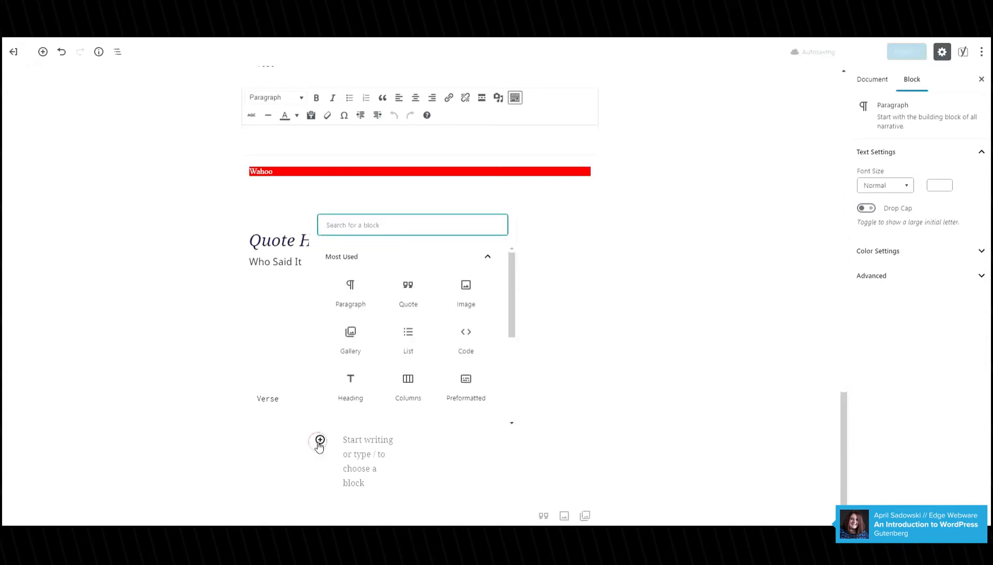
{"action": "scroll", "coordinate": [416, 336], "scroll_direction": "down", "scroll_amount": 2}
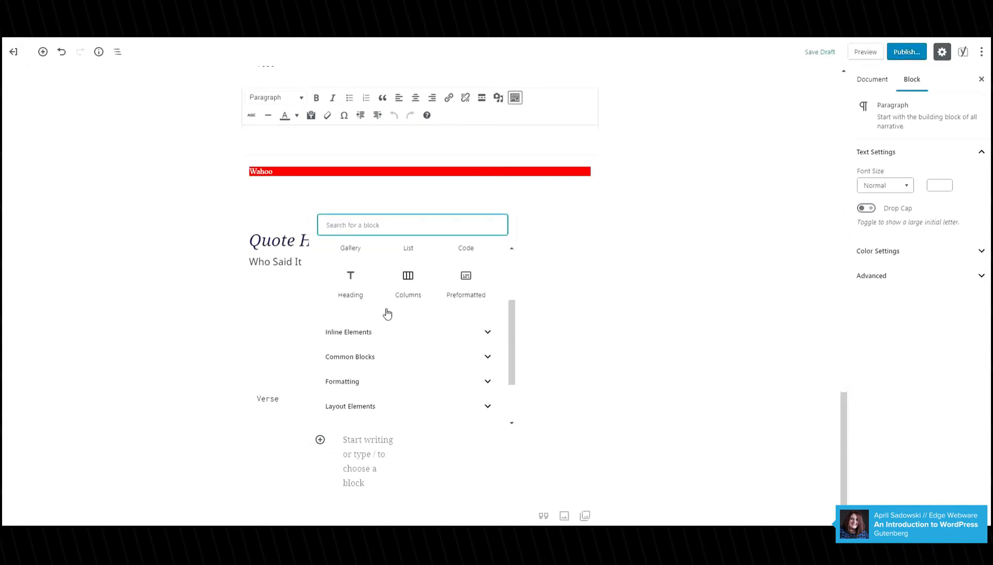
{"action": "left_click", "coordinate": [414, 356]}
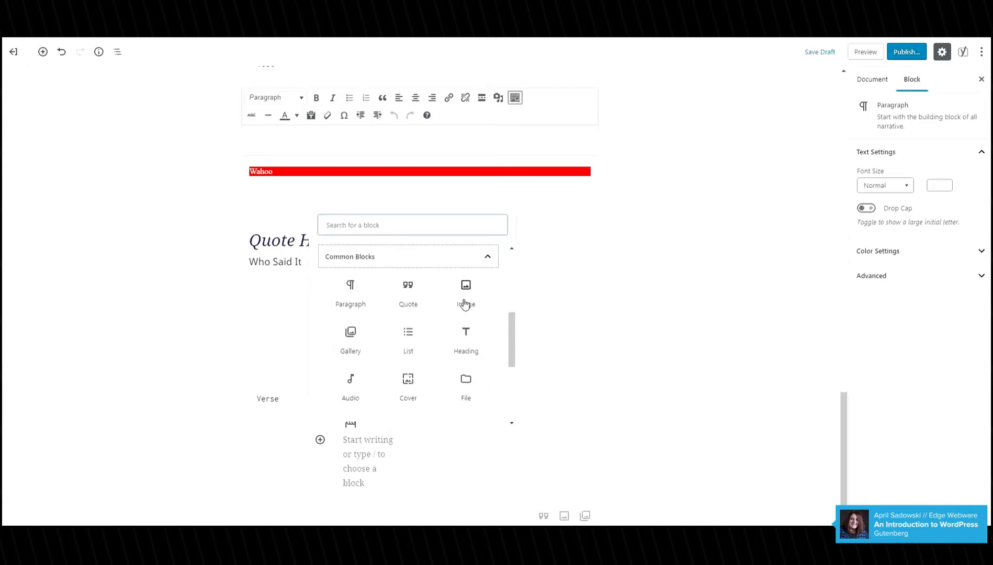
{"action": "left_click", "coordinate": [464, 305]}
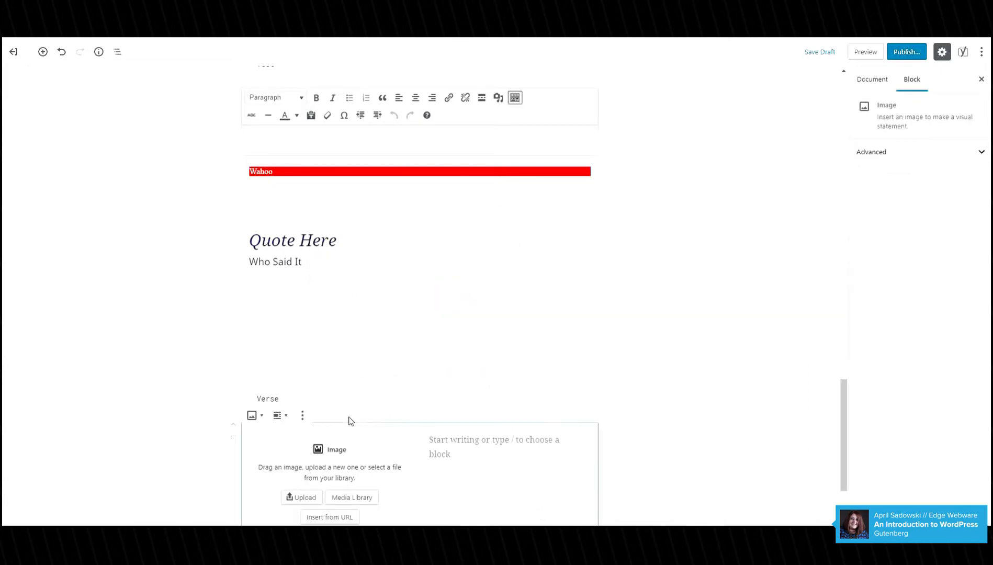
{"action": "scroll", "coordinate": [349, 420], "scroll_direction": "down", "scroll_amount": 2}
Transform the image block in the first column into a File block.
{"action": "left_click", "coordinate": [490, 355]}
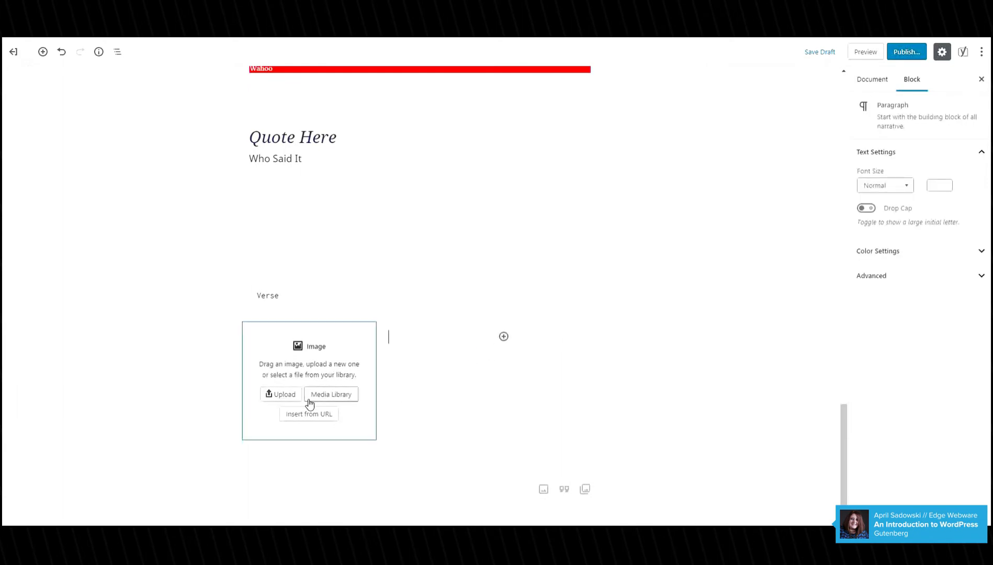
{"action": "left_click", "coordinate": [284, 336]}
{"action": "left_click", "coordinate": [253, 314]}
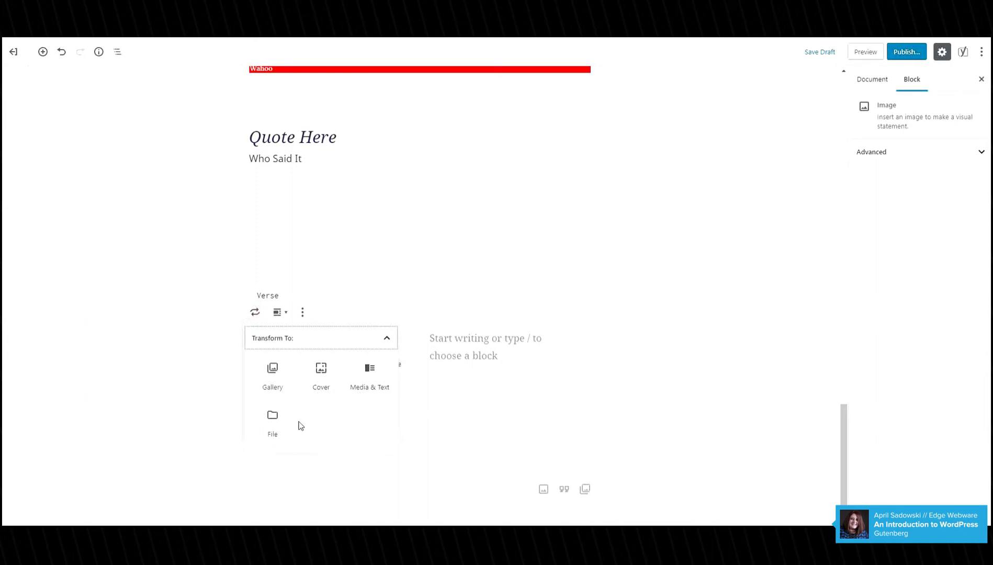
{"action": "left_click", "coordinate": [275, 425]}
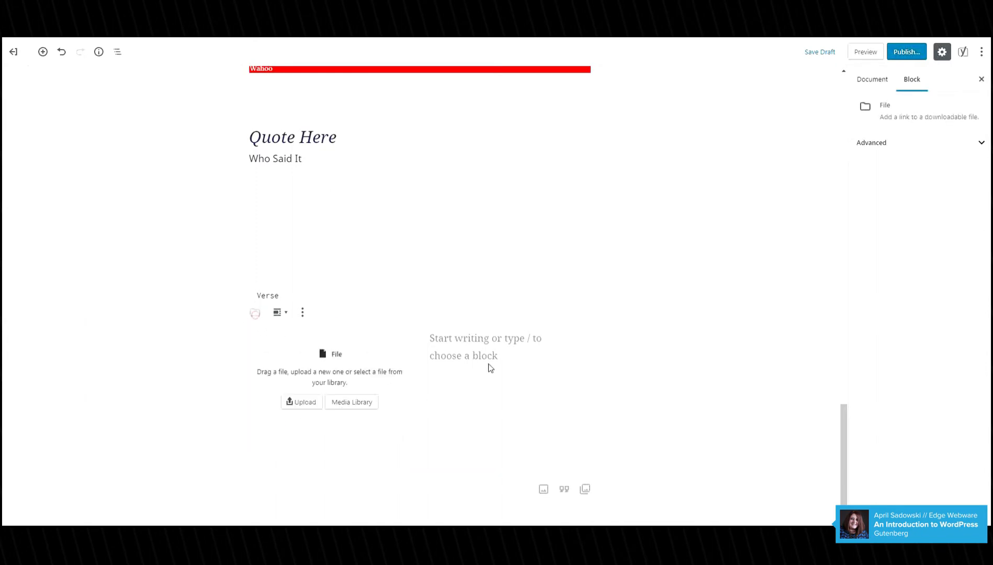
Enter "zsdf" in the second column and transform that paragraph into a heading.
{"action": "left_click", "coordinate": [490, 339]}
{"action": "type", "text": "zsdf"}
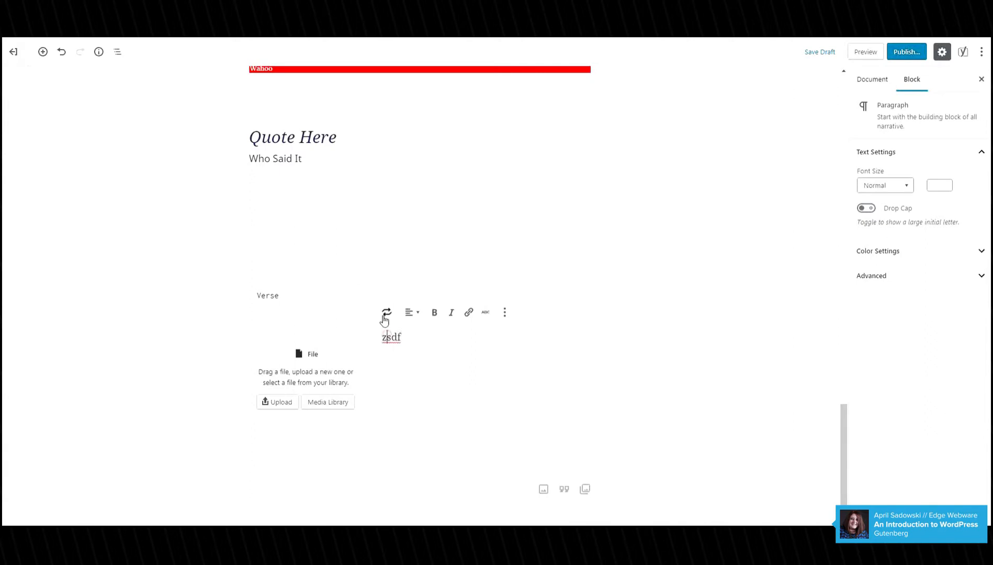
{"action": "left_click", "coordinate": [384, 313]}
{"action": "left_click", "coordinate": [499, 375]}
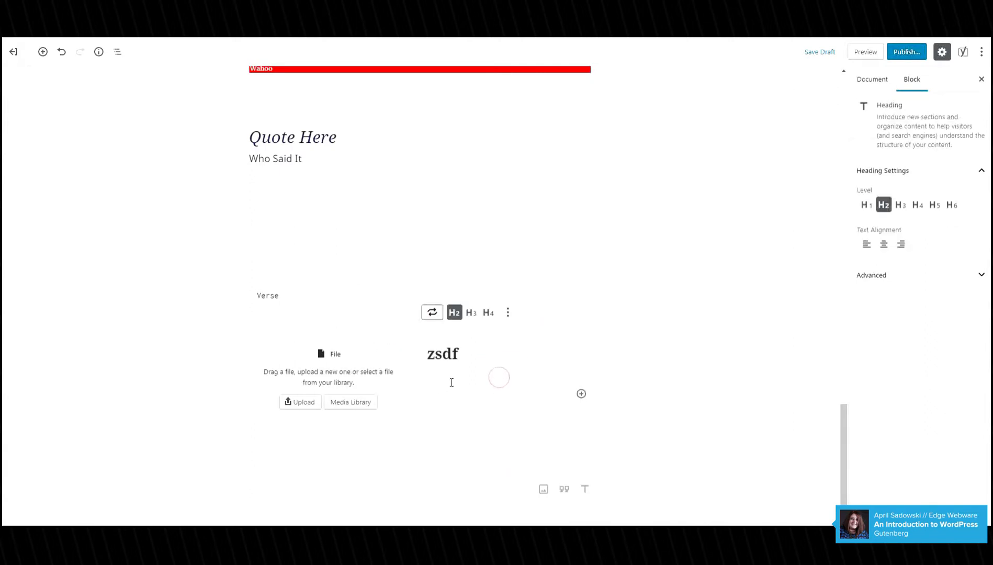
Add a Paragraph block reading "asdasdasd" below the heading in the second column.
{"action": "left_click", "coordinate": [581, 393]}
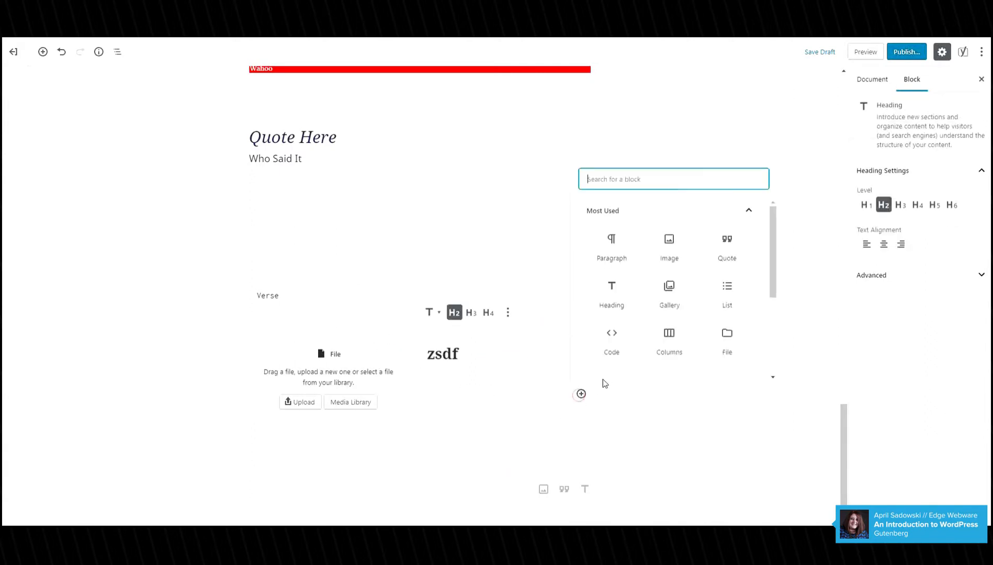
{"action": "left_click", "coordinate": [612, 251]}
{"action": "type", "text": "asdasdasd"}
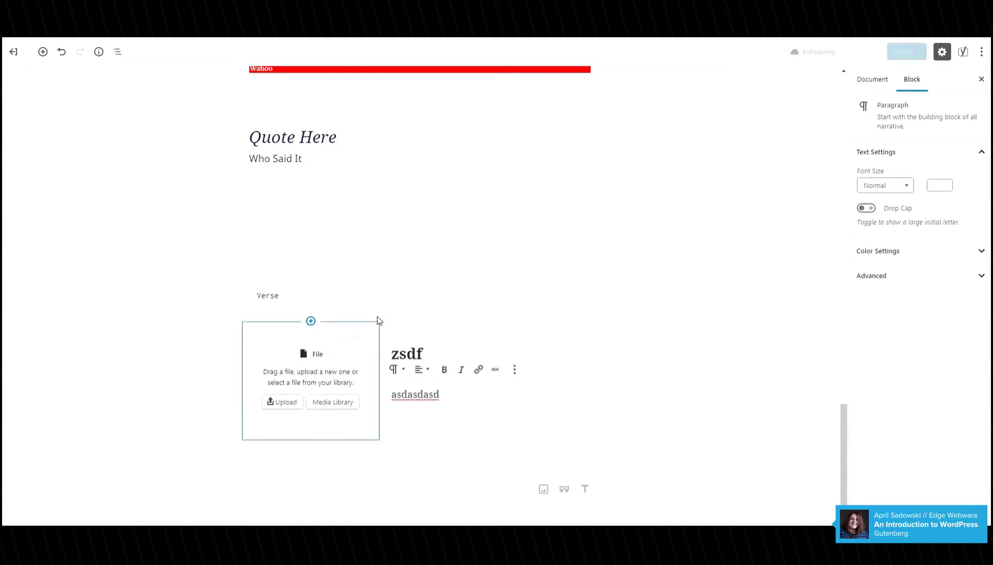
Select the parent Columns block from the block outline and try out its column count setting.
{"action": "left_click", "coordinate": [382, 318]}
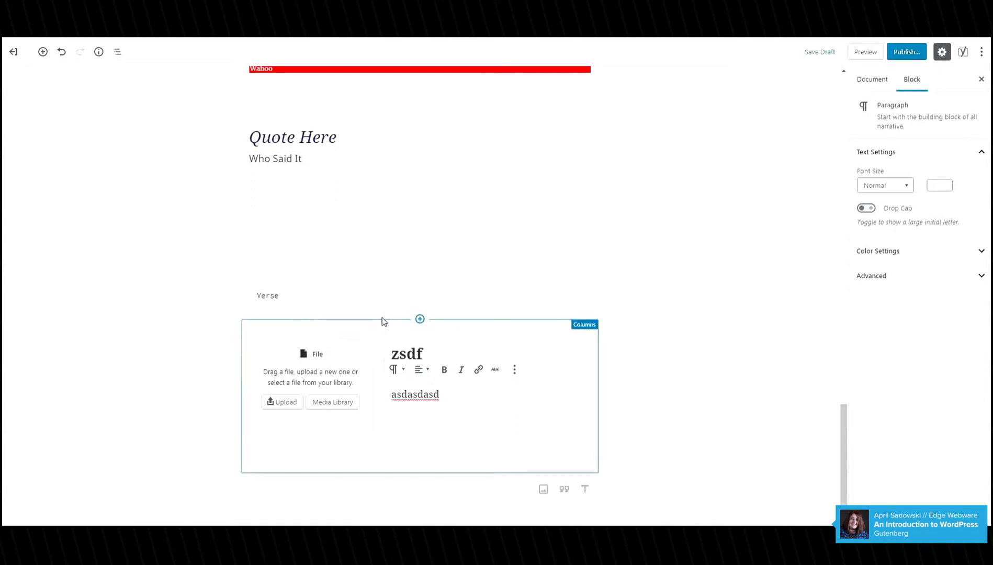
{"action": "left_click", "coordinate": [118, 54]}
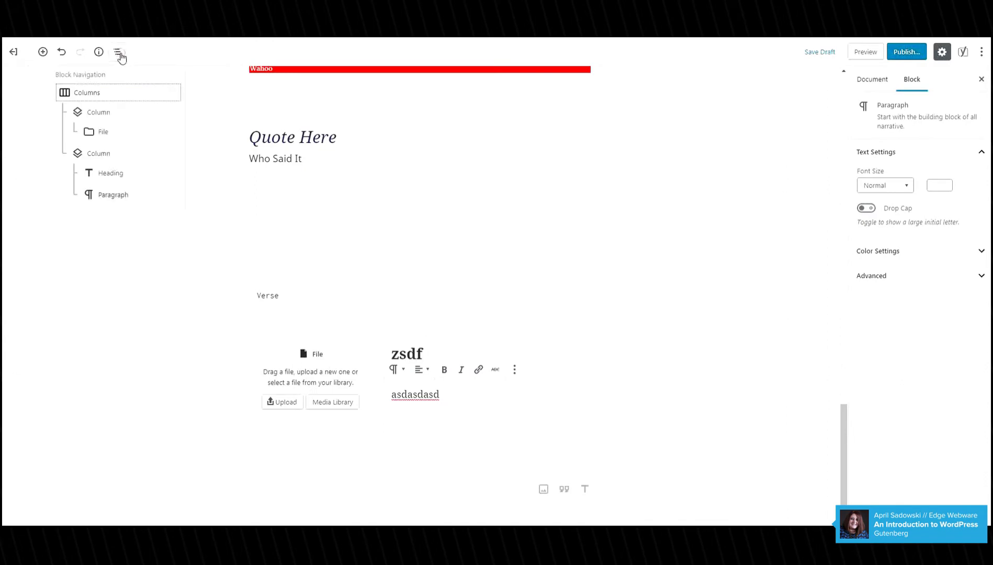
{"action": "left_click", "coordinate": [109, 95]}
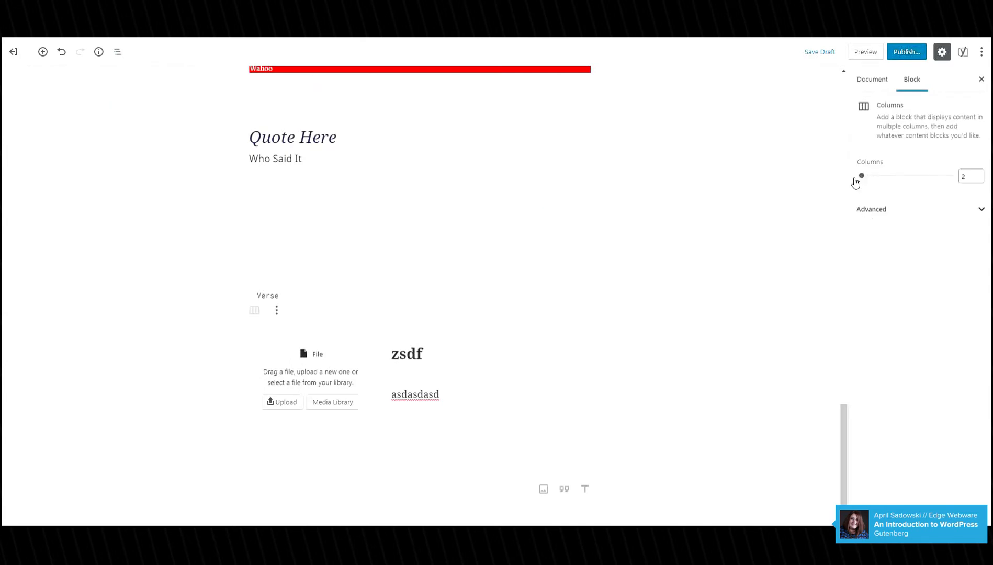
{"action": "mouse_move", "coordinate": [861, 176]}
{"action": "left_mouse_down"}
{"action": "mouse_move", "coordinate": [962, 176]}
{"action": "mouse_move", "coordinate": [867, 178]}
{"action": "left_mouse_up"}
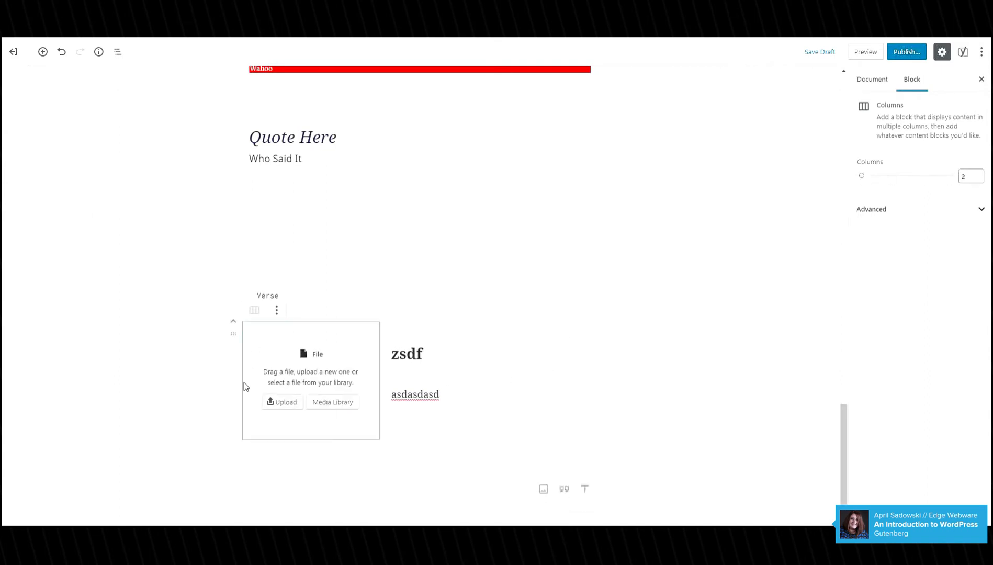
Insert a Button block below the columns and link it to the site's contact page.
{"action": "scroll", "coordinate": [228, 473], "scroll_direction": "down", "scroll_amount": 1}
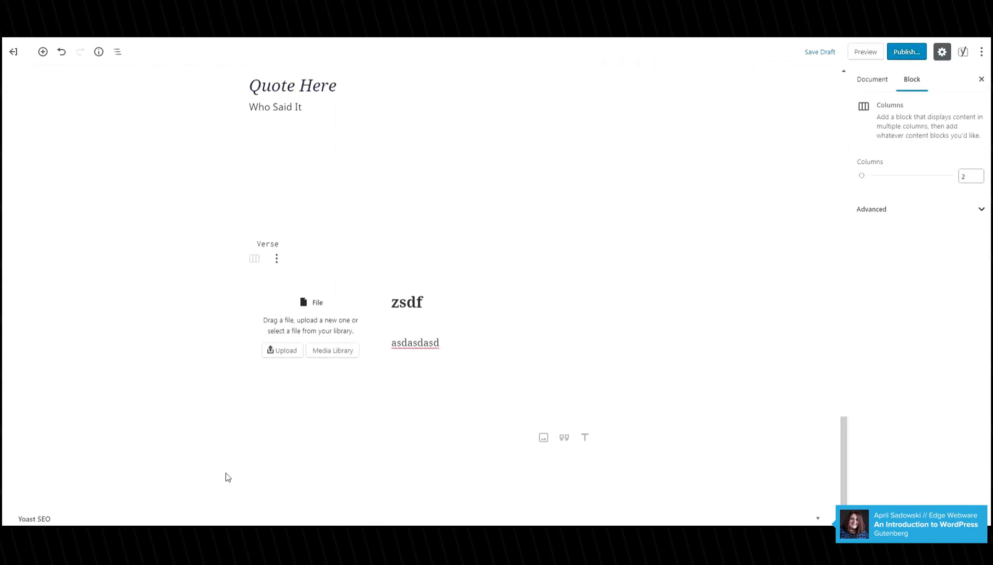
{"action": "left_click", "coordinate": [226, 438]}
{"action": "scroll", "coordinate": [272, 374], "scroll_direction": "down", "scroll_amount": 5}
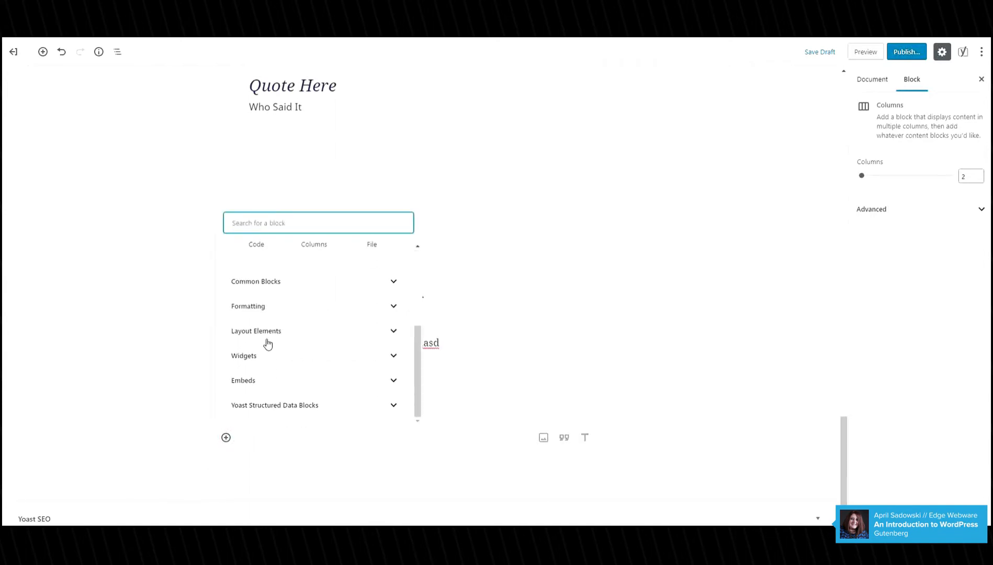
{"action": "left_click", "coordinate": [267, 332]}
{"action": "left_click", "coordinate": [257, 382]}
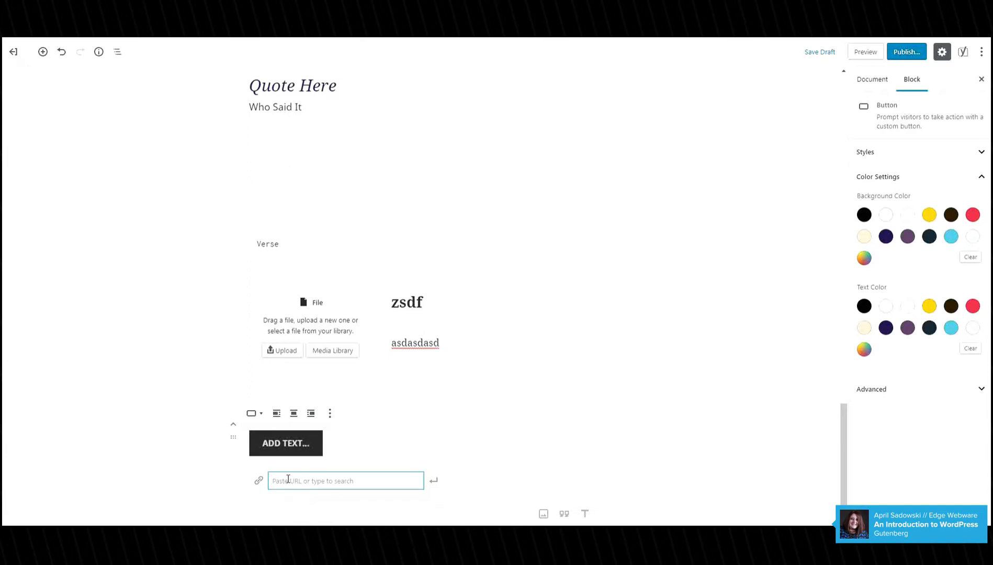
{"action": "type", "text": "contact"}
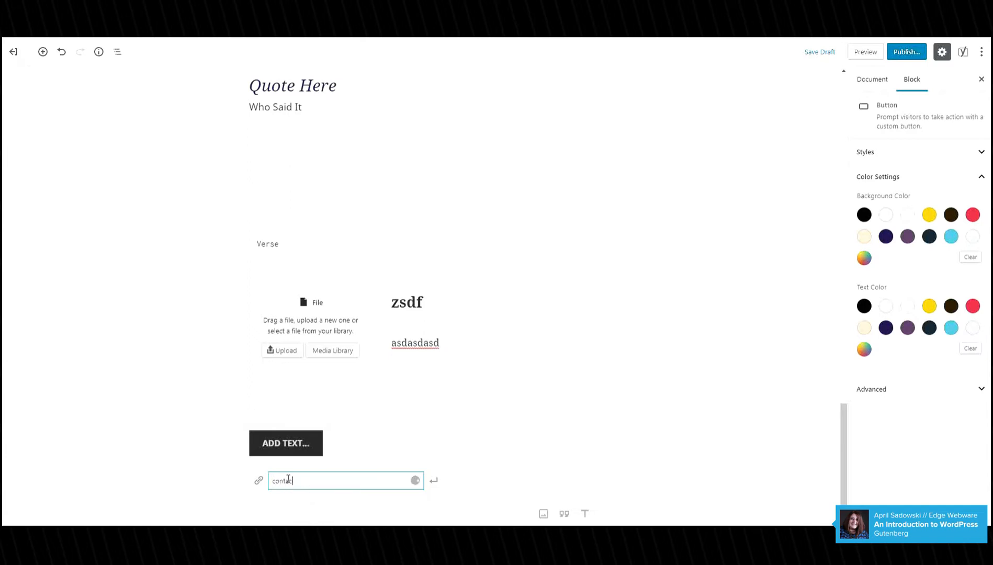
{"action": "left_click", "coordinate": [280, 444]}
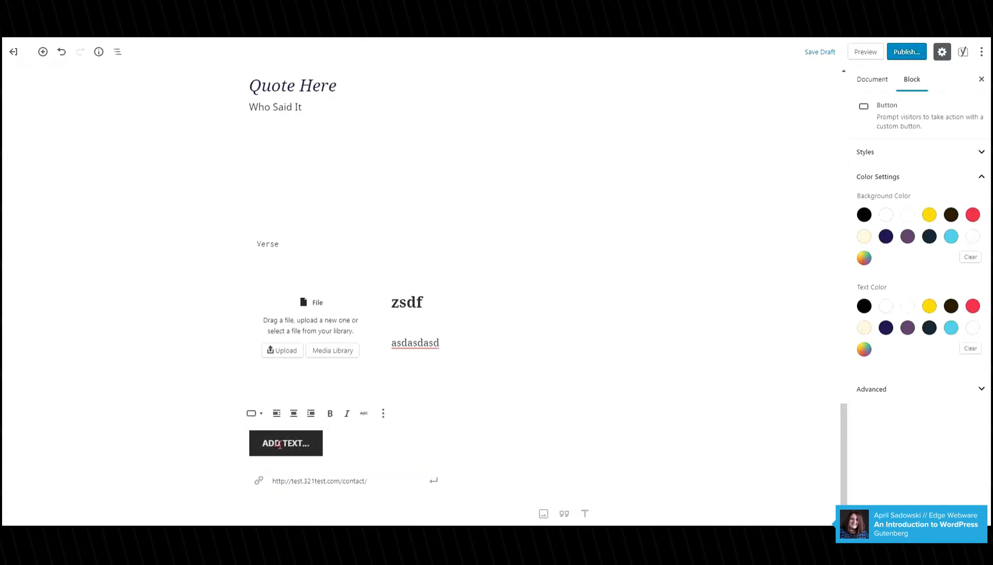
Label the button CONTACT and give it a red background with black text.
{"action": "type", "text": "CONTACT"}
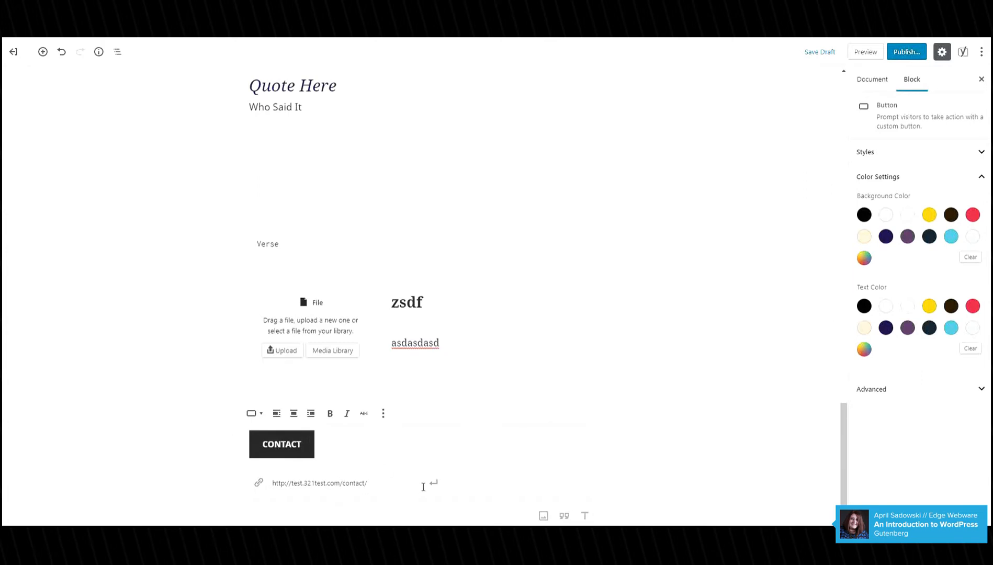
{"action": "left_click", "coordinate": [433, 483]}
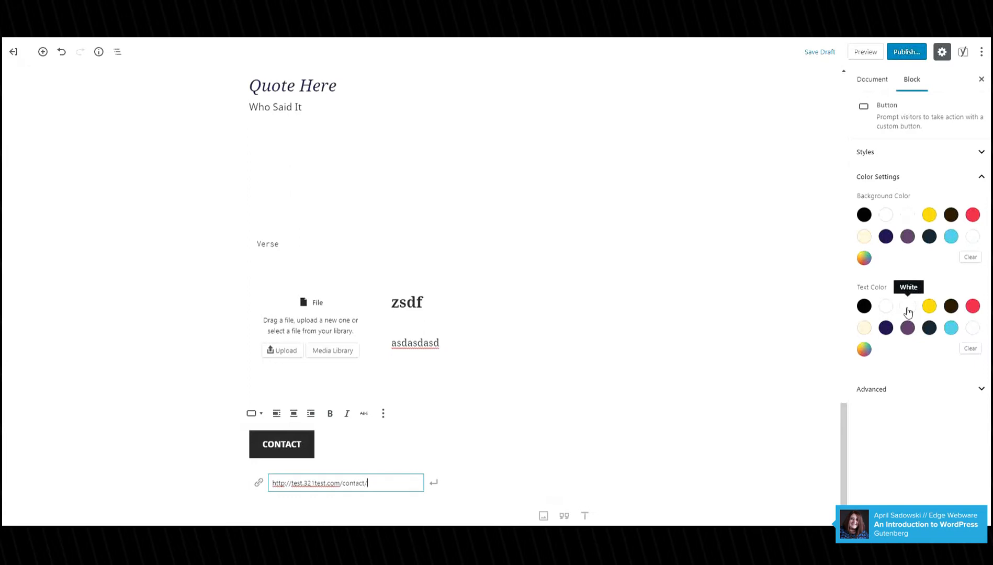
{"action": "left_click", "coordinate": [973, 215]}
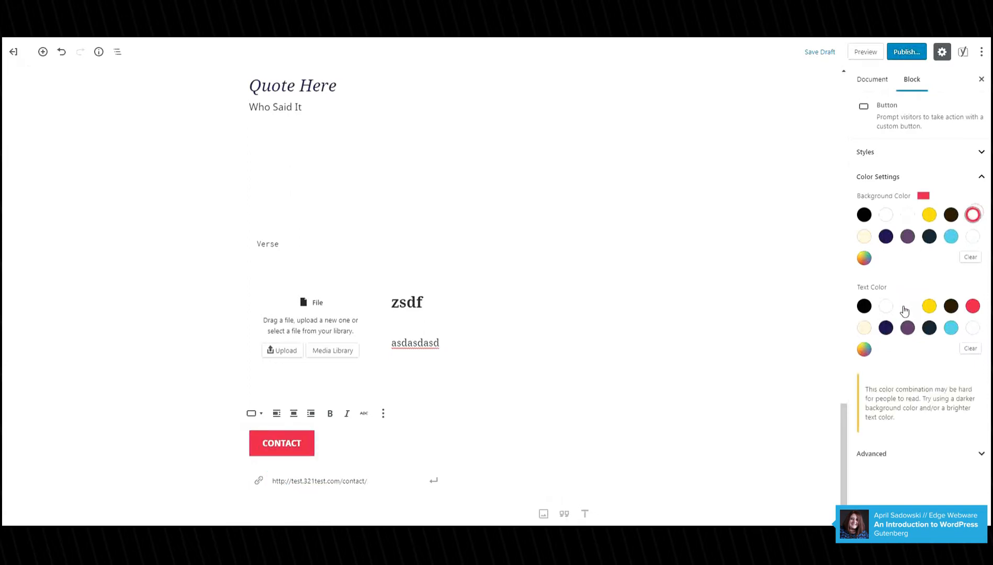
{"action": "left_click", "coordinate": [885, 306]}
{"action": "left_click", "coordinate": [865, 306]}
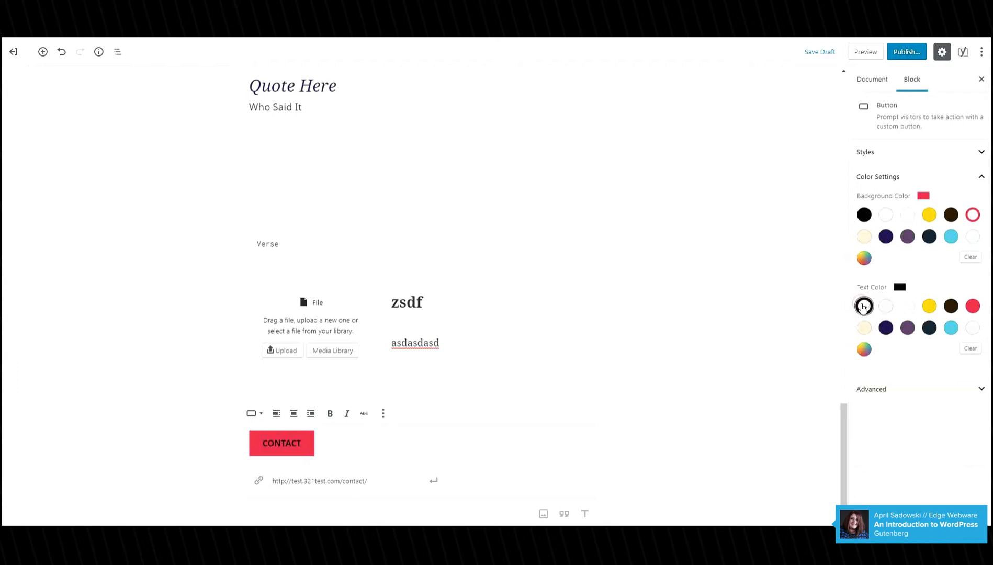
Add a Media & Text block below the CONTACT button and place its media area on the right.
{"action": "scroll", "coordinate": [184, 474], "scroll_direction": "down", "scroll_amount": 2}
{"action": "left_click", "coordinate": [226, 438]}
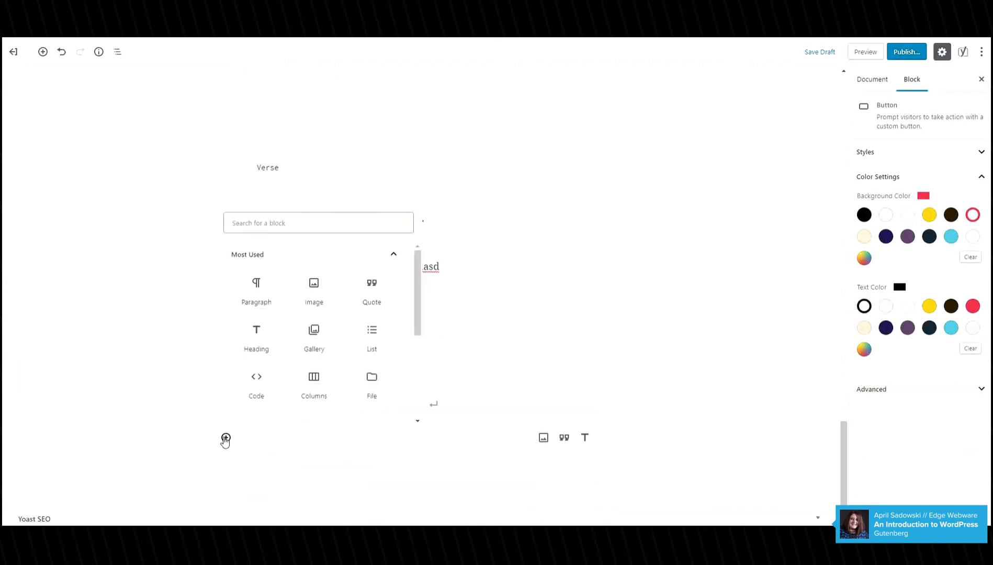
{"action": "scroll", "coordinate": [262, 373], "scroll_direction": "down", "scroll_amount": 5}
{"action": "left_click", "coordinate": [260, 331]}
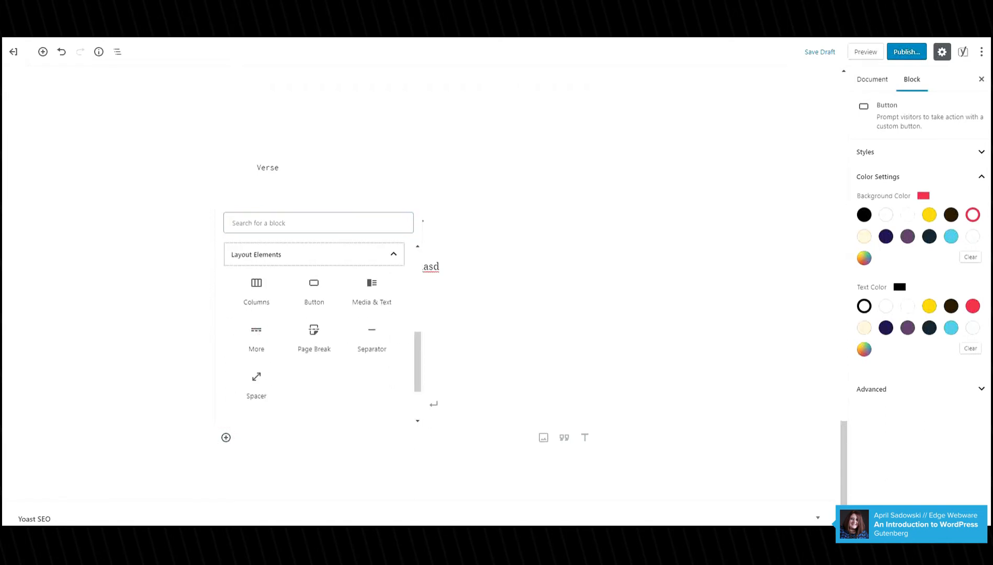
{"action": "left_click", "coordinate": [373, 293]}
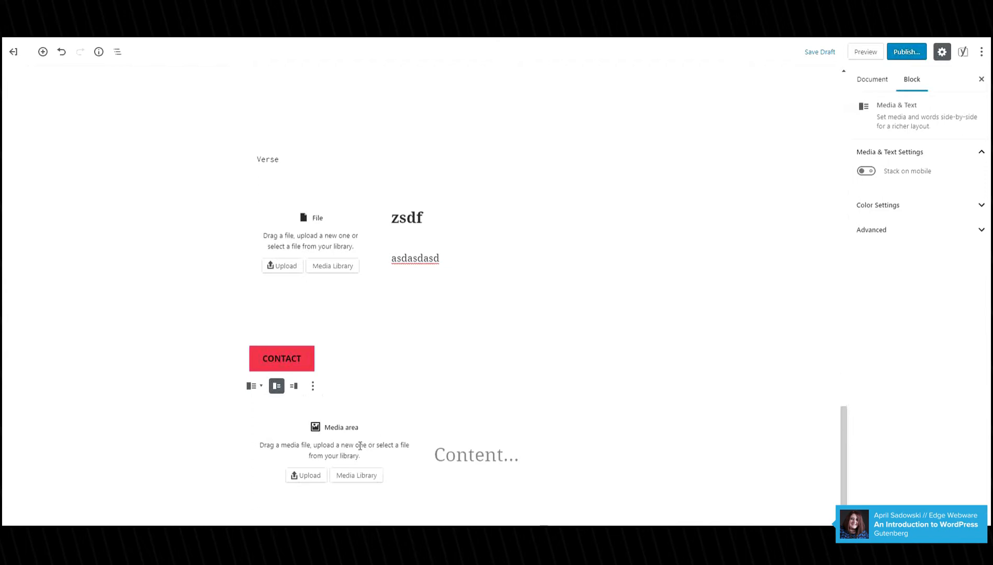
{"action": "left_click", "coordinate": [294, 387]}
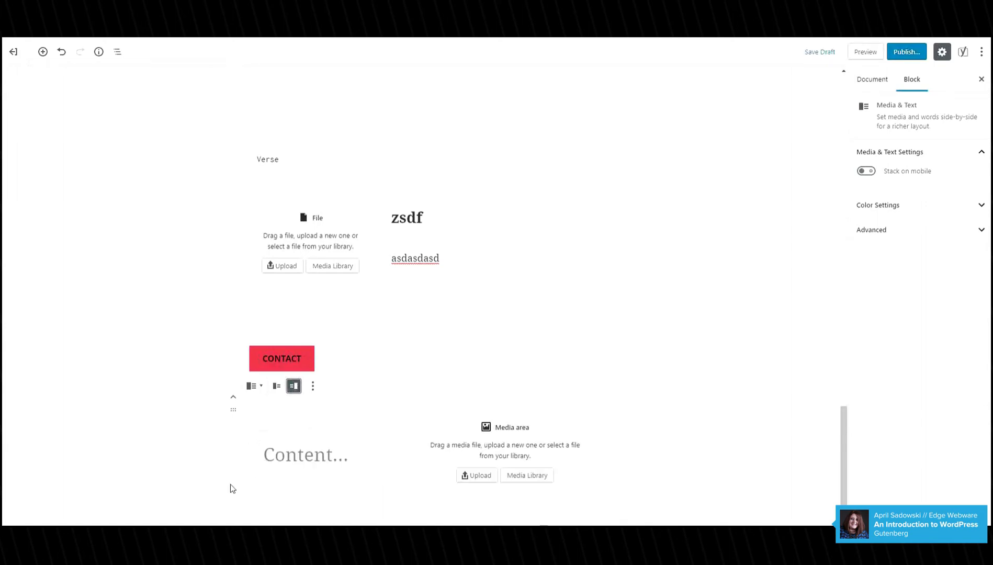
Add a More block below the Media & Text block and turn on hiding the teaser before the "More" tag.
{"action": "scroll", "coordinate": [230, 497], "scroll_direction": "down", "scroll_amount": 2}
{"action": "left_click", "coordinate": [226, 438]}
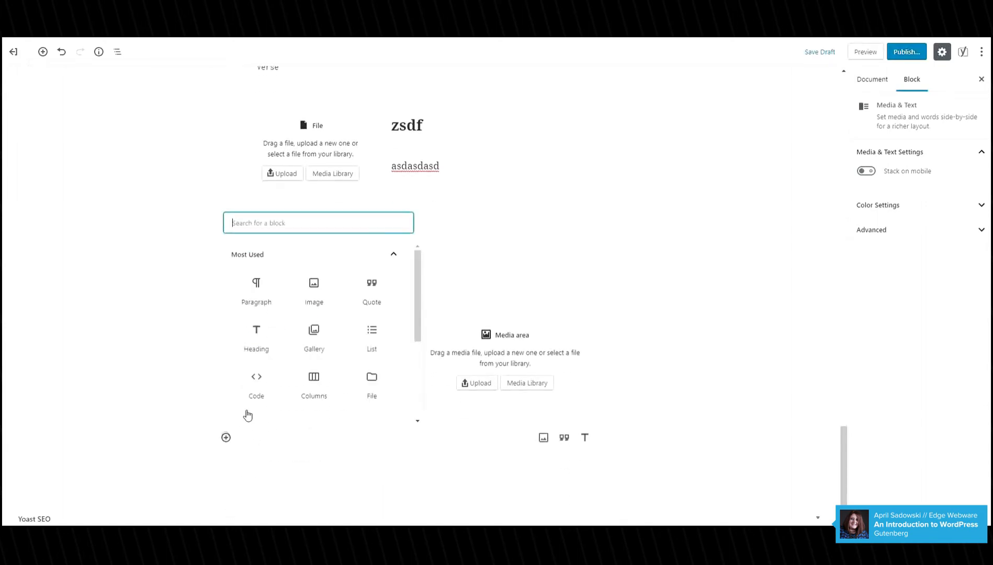
{"action": "scroll", "coordinate": [272, 387], "scroll_direction": "down", "scroll_amount": 5}
{"action": "left_click", "coordinate": [268, 334]}
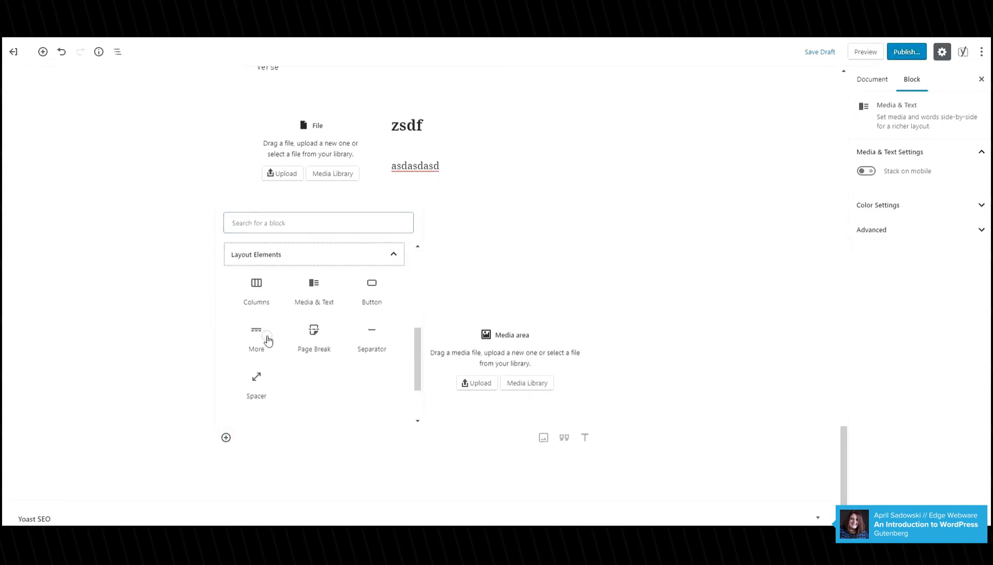
{"action": "left_click", "coordinate": [258, 338]}
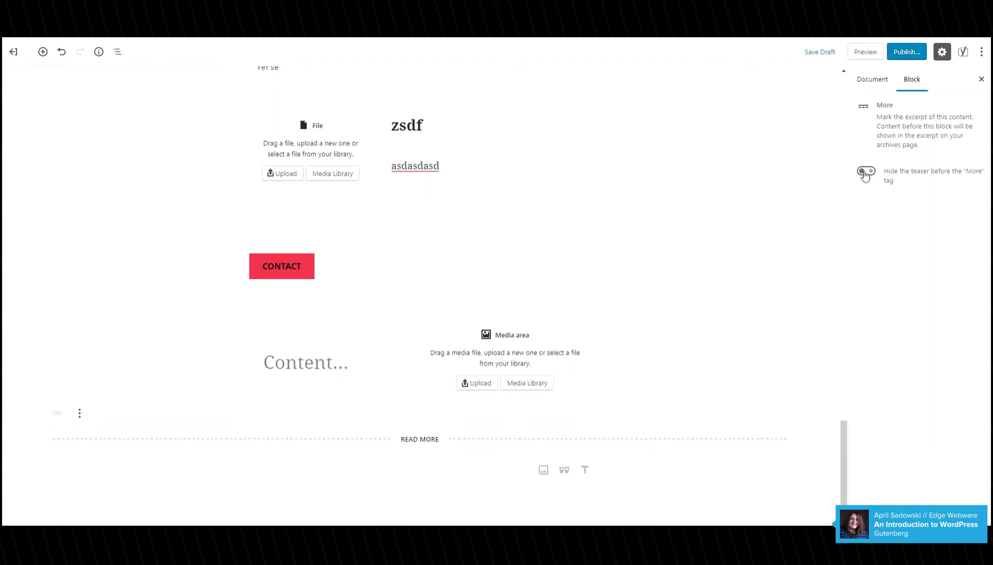
{"action": "left_click", "coordinate": [862, 176]}
Insert a Page Break block below the Read More divider.
{"action": "scroll", "coordinate": [271, 450], "scroll_direction": "down", "scroll_amount": 1}
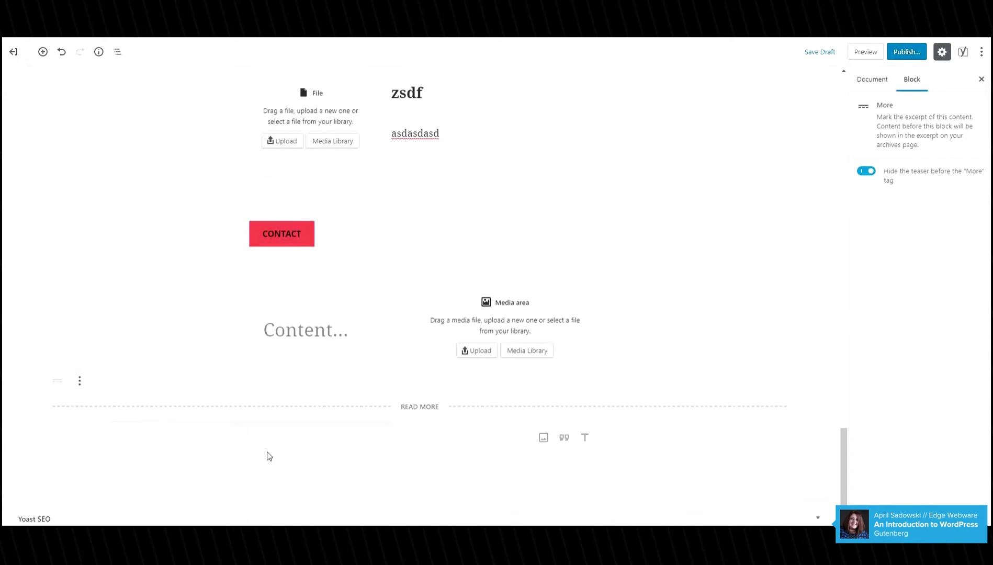
{"action": "left_click", "coordinate": [226, 437]}
{"action": "scroll", "coordinate": [293, 387], "scroll_direction": "down", "scroll_amount": 3}
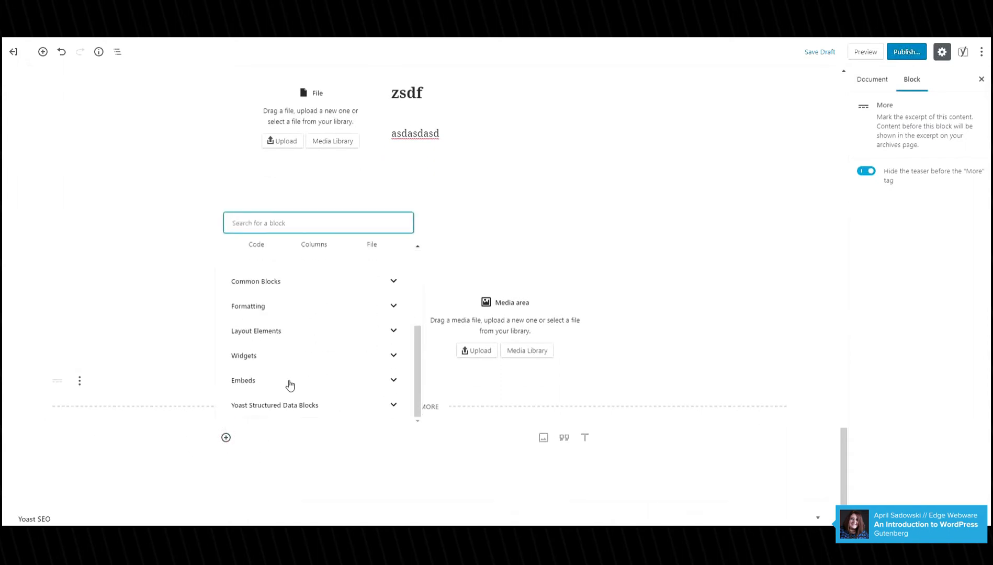
{"action": "left_click", "coordinate": [274, 335]}
{"action": "left_click", "coordinate": [328, 337]}
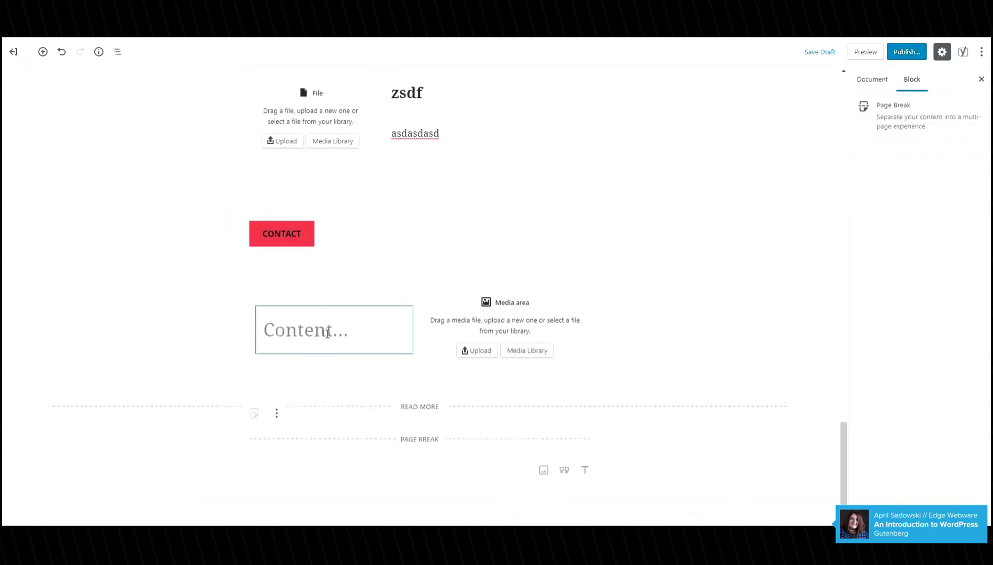
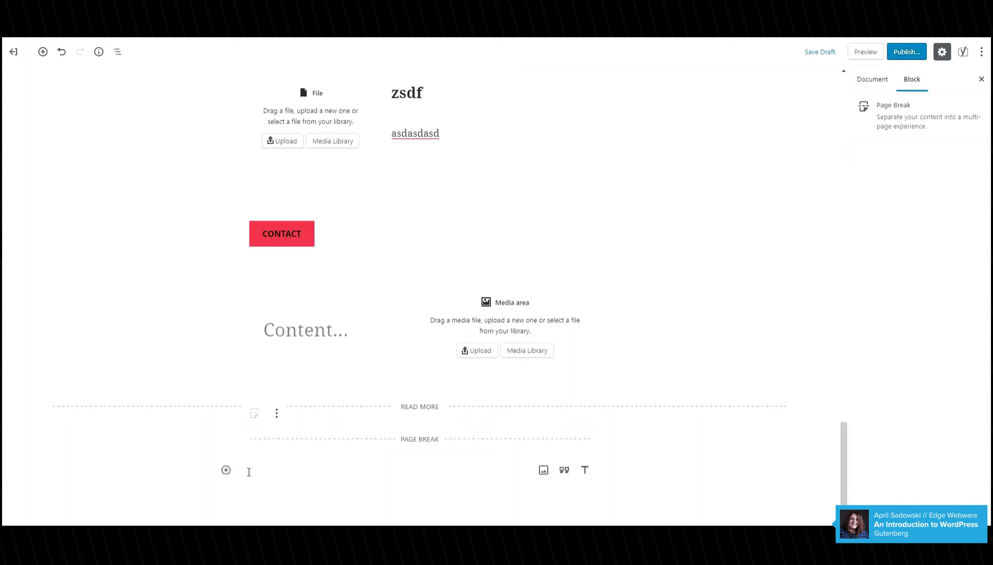
Insert a Separator block below the page break.
{"action": "left_click", "coordinate": [226, 470]}
{"action": "scroll", "coordinate": [270, 415], "scroll_direction": "down", "scroll_amount": 5}
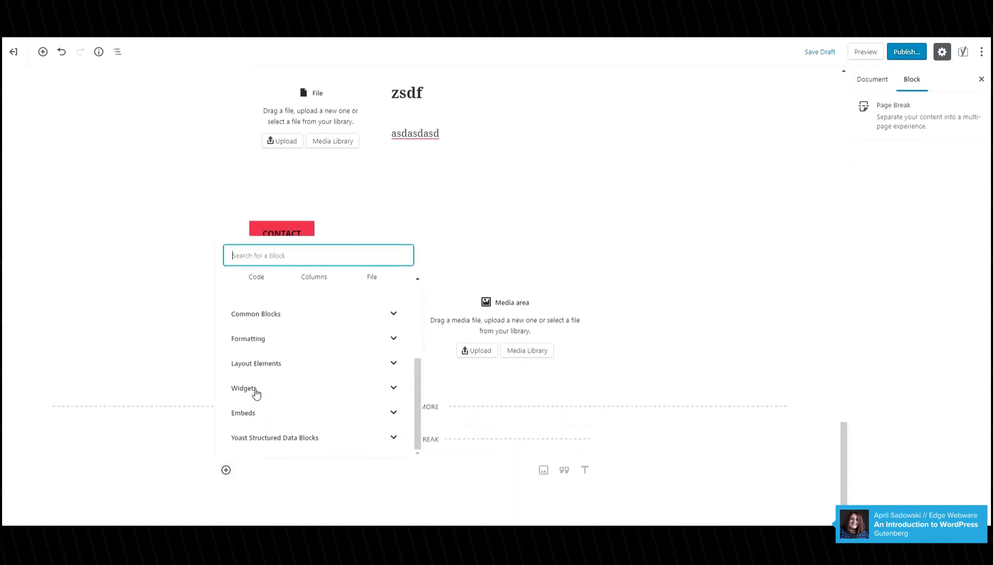
{"action": "left_click", "coordinate": [259, 364]}
{"action": "left_click", "coordinate": [369, 374]}
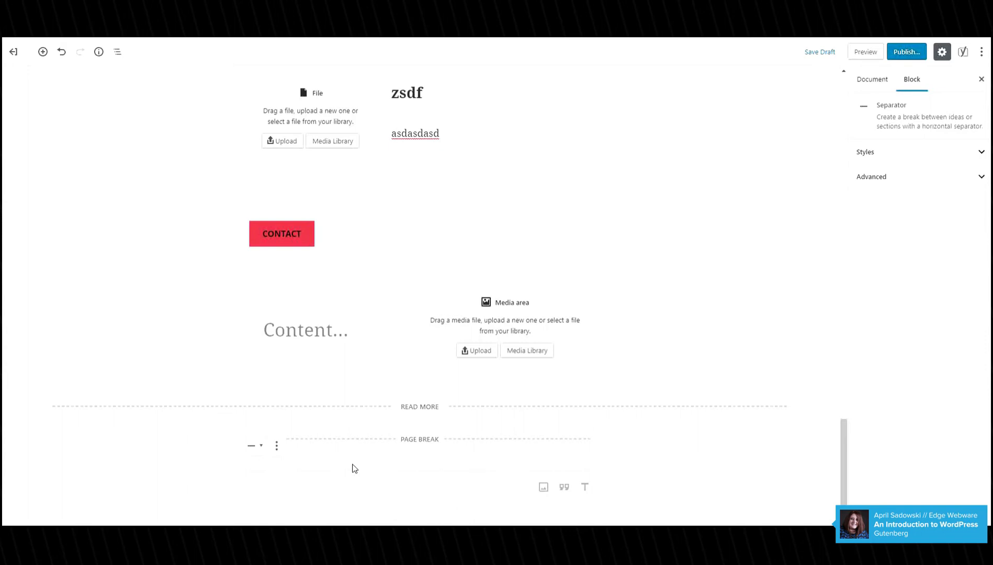
{"action": "key", "text": "ctrl+s"}
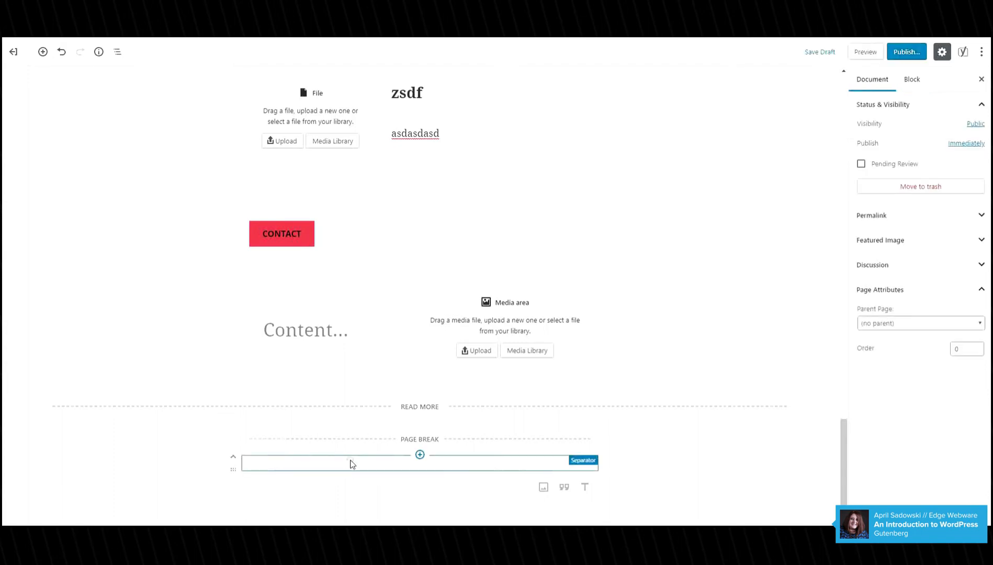
Reselect the Separator block from the block outline, try the Wide Line style and settle on Dots.
{"action": "left_click", "coordinate": [351, 462]}
{"action": "left_click", "coordinate": [118, 51]}
{"action": "scroll", "coordinate": [93, 518], "scroll_direction": "down", "scroll_amount": 1}
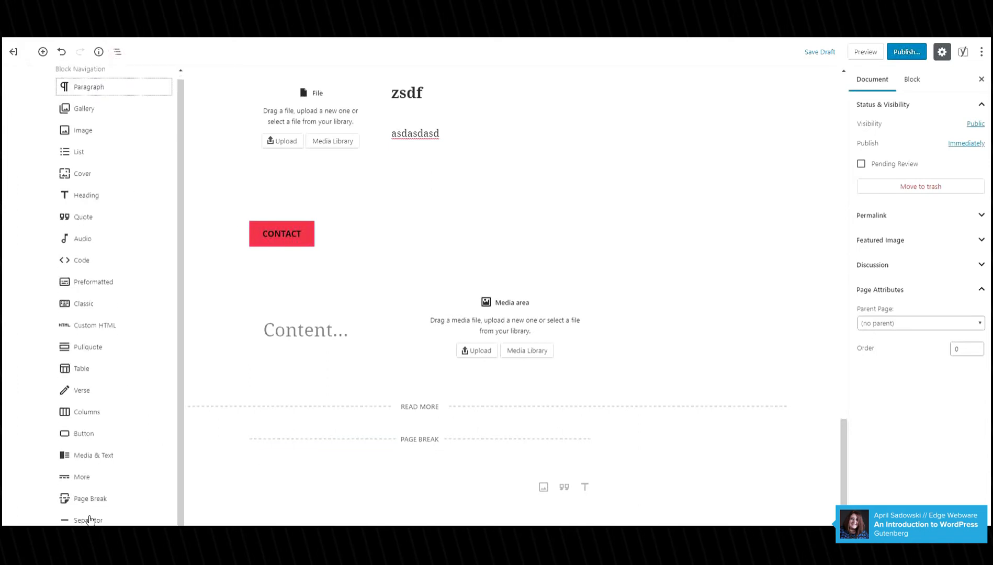
{"action": "left_click", "coordinate": [90, 517]}
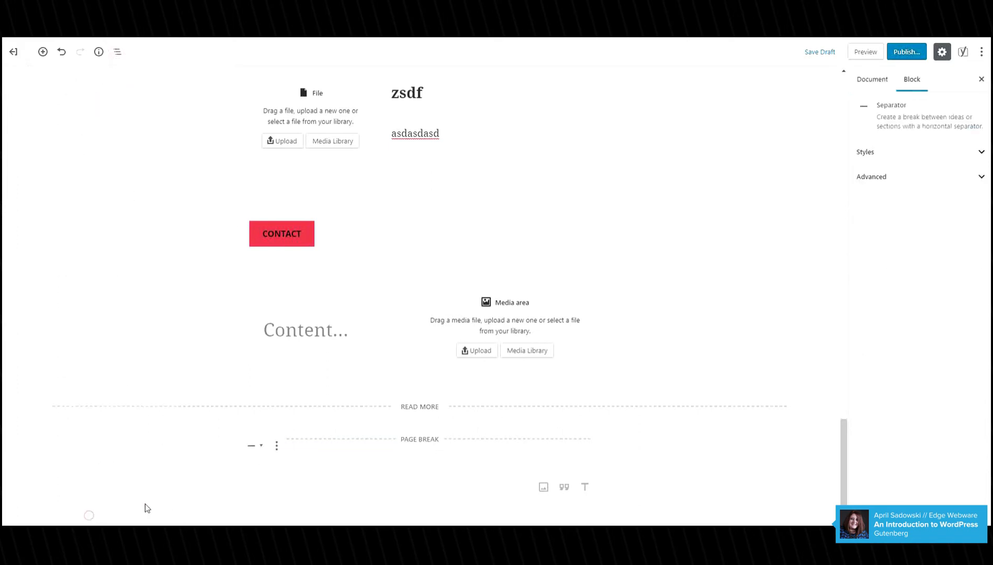
{"action": "left_click", "coordinate": [962, 149]}
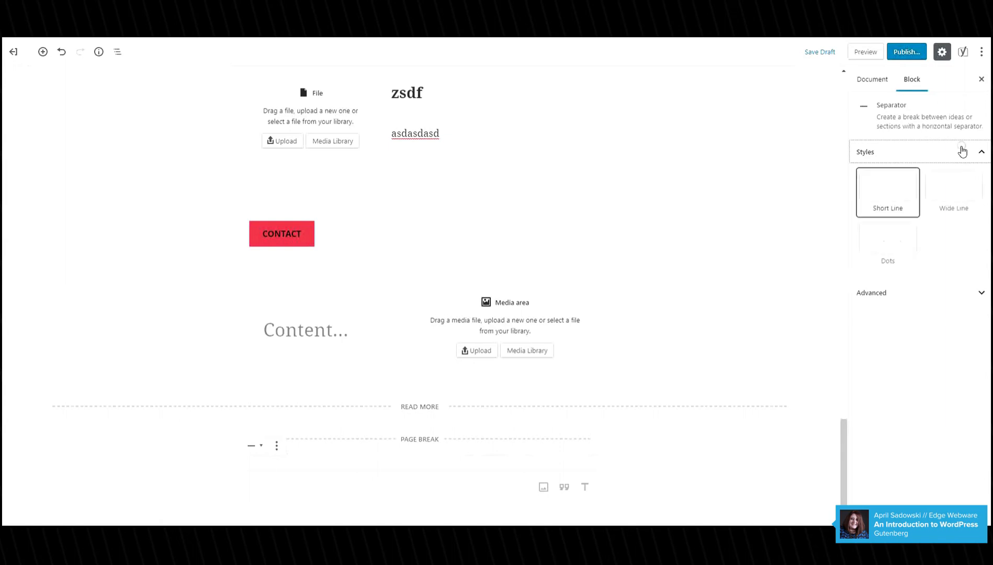
{"action": "left_click", "coordinate": [970, 200]}
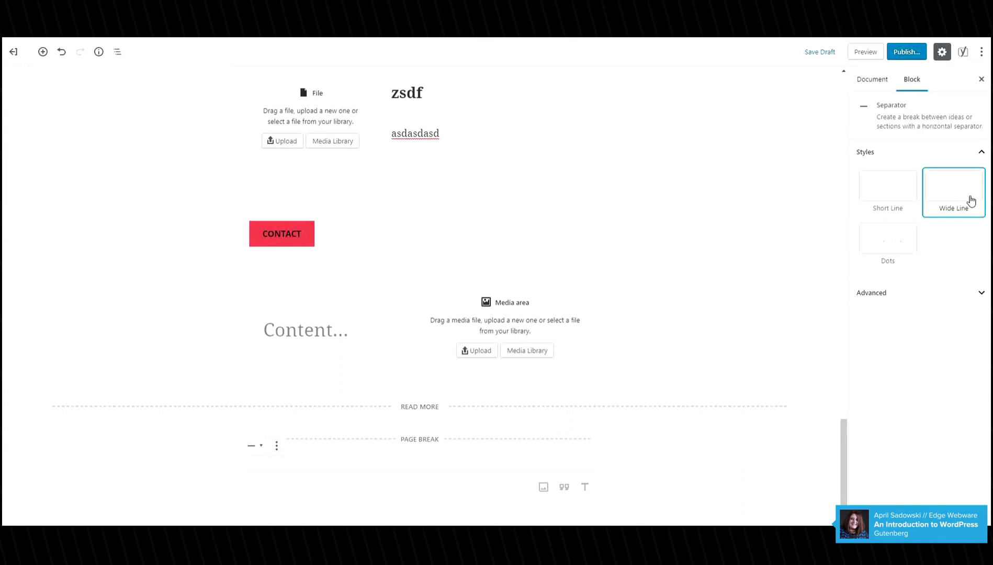
{"action": "left_click", "coordinate": [908, 234]}
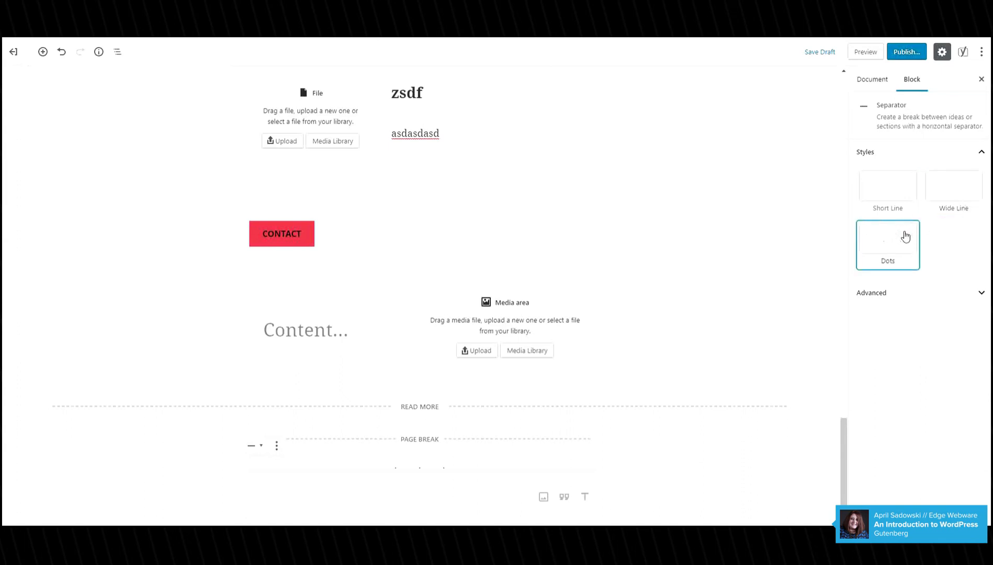
Add a Spacer block below the separator and set its height to 50 pixels.
{"action": "left_click", "coordinate": [226, 496]}
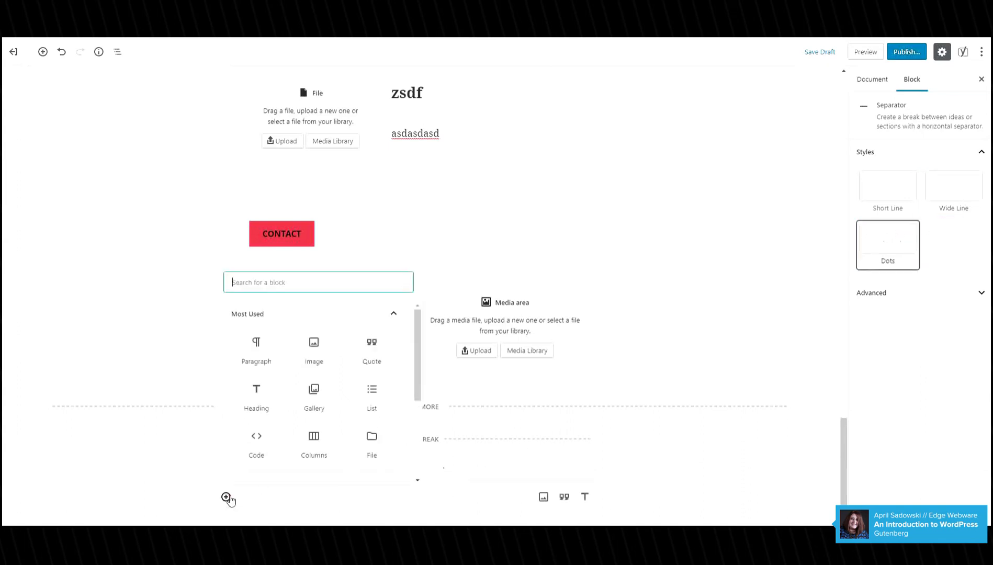
{"action": "scroll", "coordinate": [295, 402], "scroll_direction": "down", "scroll_amount": 1}
{"action": "scroll", "coordinate": [293, 397], "scroll_direction": "down", "scroll_amount": 2}
{"action": "left_click", "coordinate": [280, 391]}
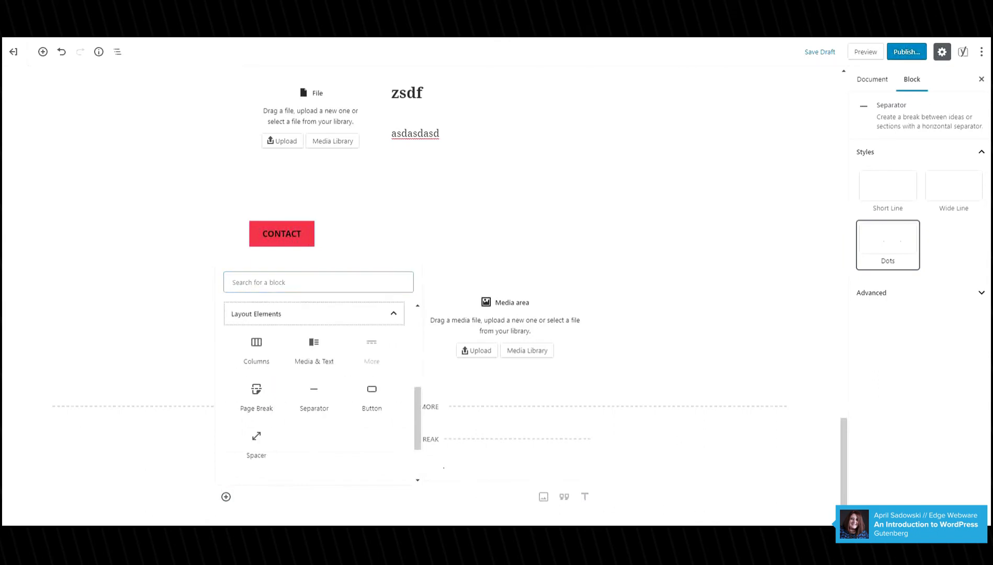
{"action": "left_click", "coordinate": [256, 444]}
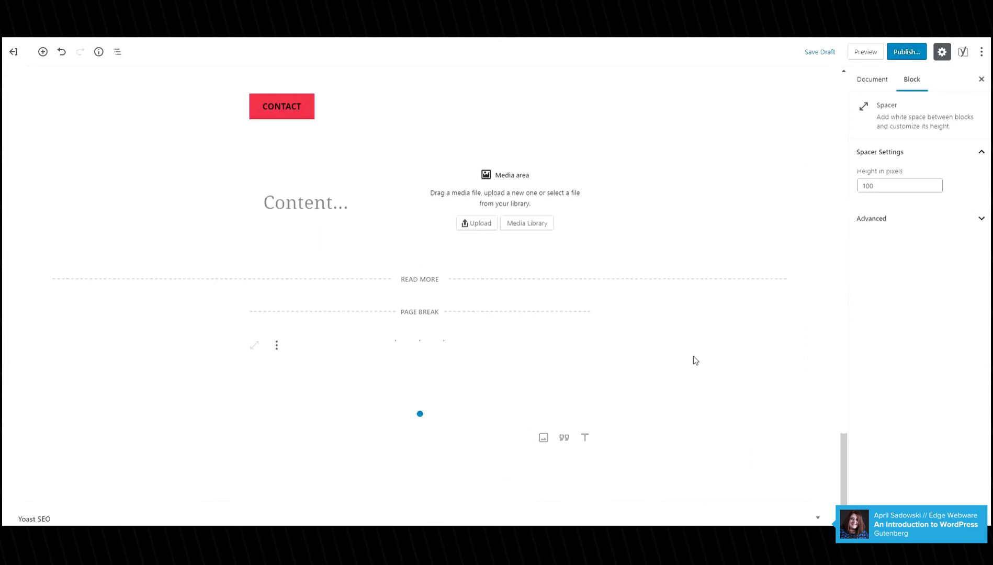
{"action": "double_click", "coordinate": [880, 185]}
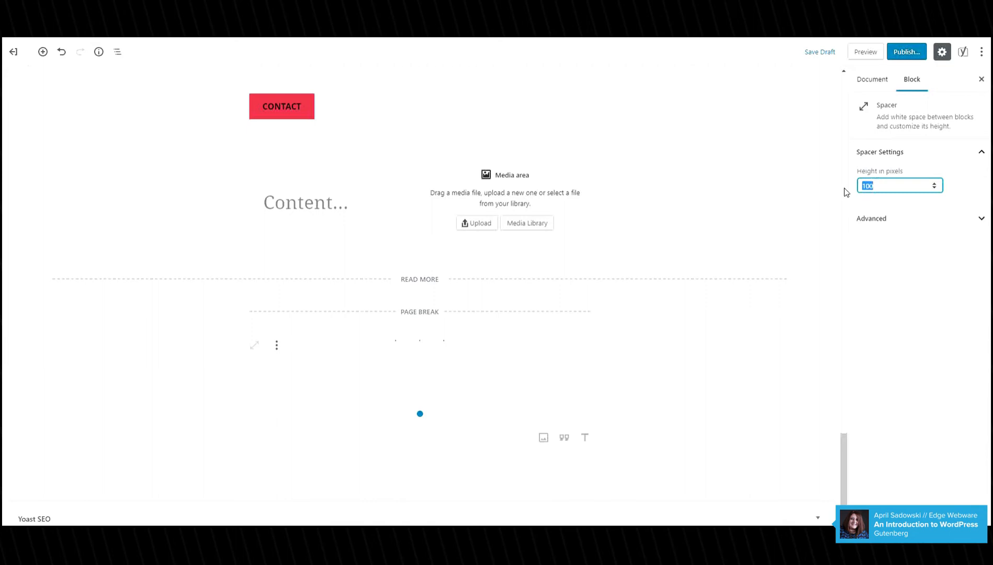
{"action": "type", "text": "50"}
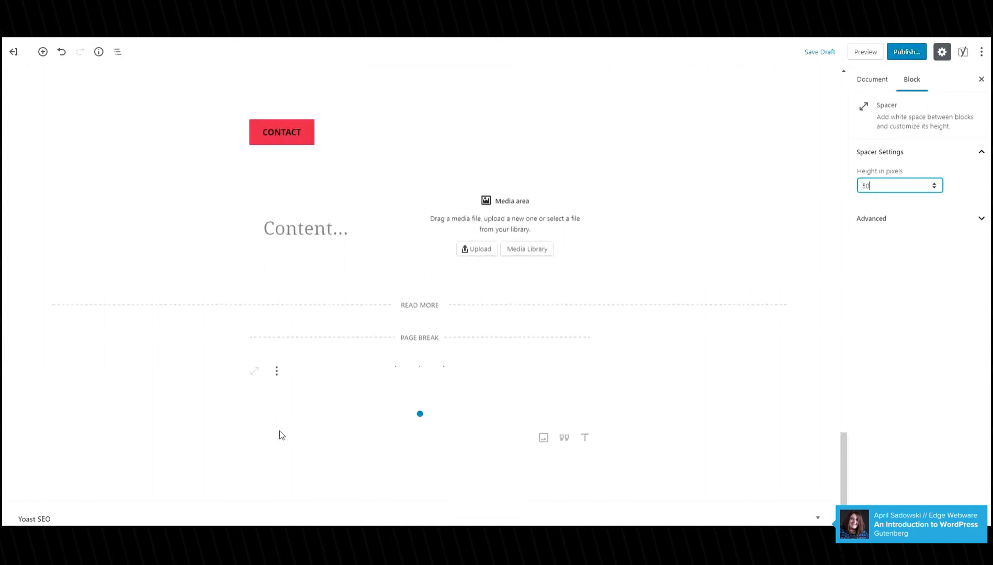
Add a Products widget block below the spacer and choose All products as its source.
{"action": "mouse_move", "coordinate": [247, 435]}
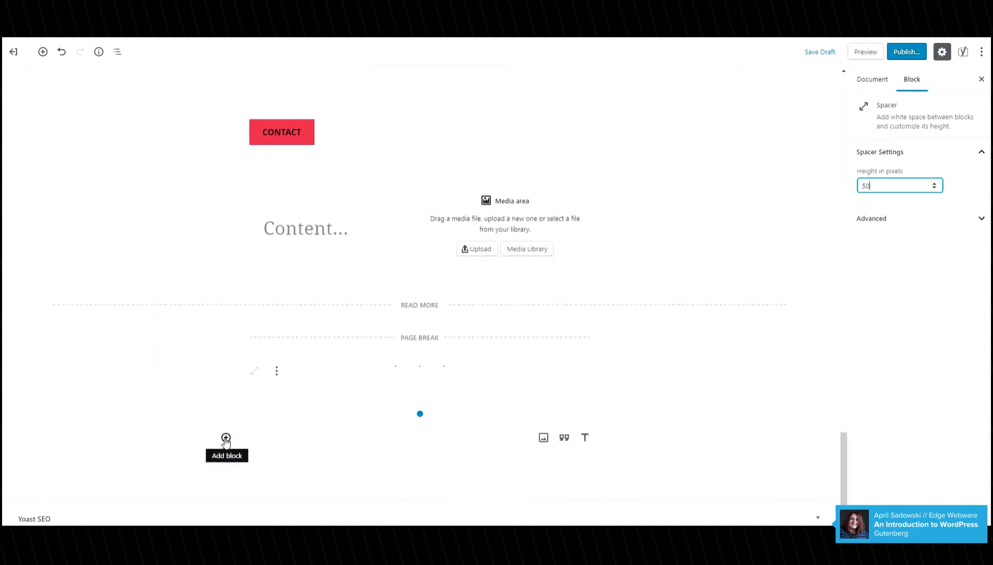
{"action": "left_click", "coordinate": [225, 438]}
{"action": "scroll", "coordinate": [387, 383], "scroll_direction": "down", "scroll_amount": 5}
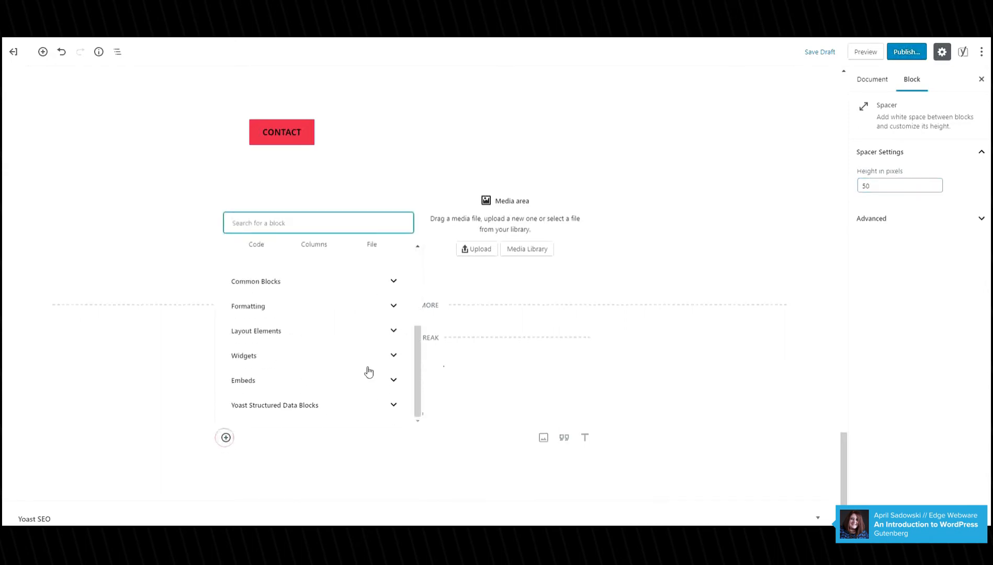
{"action": "left_click", "coordinate": [275, 361]}
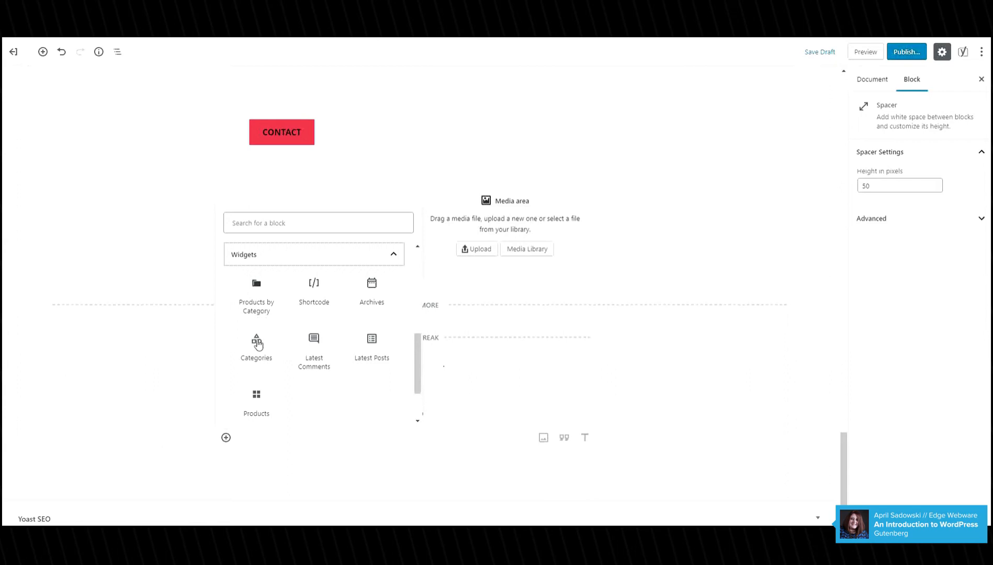
{"action": "left_click", "coordinate": [256, 400]}
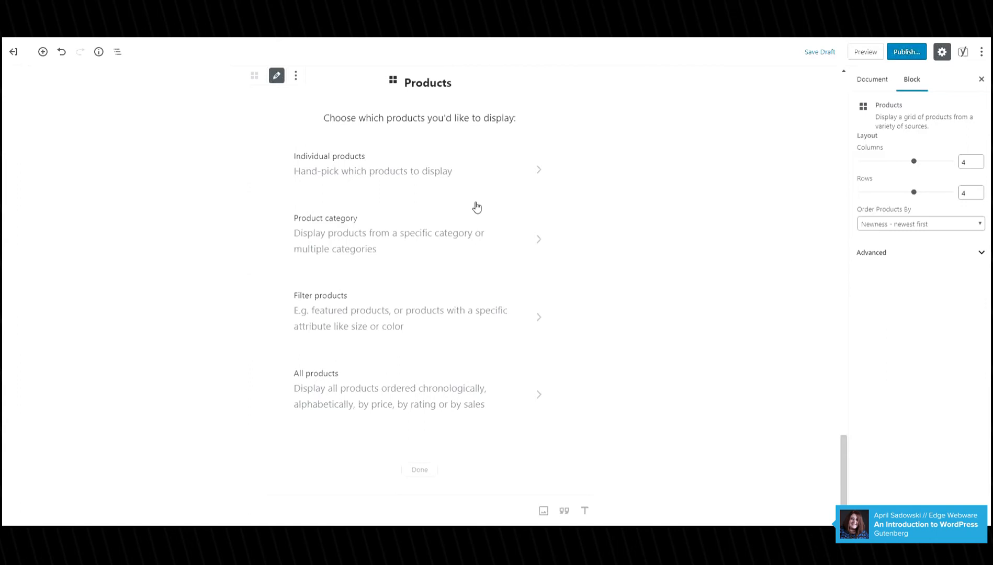
{"action": "left_click", "coordinate": [407, 401]}
Set the Products block's layout to 2 columns and 2 rows.
{"action": "scroll", "coordinate": [321, 403], "scroll_direction": "down", "scroll_amount": 3}
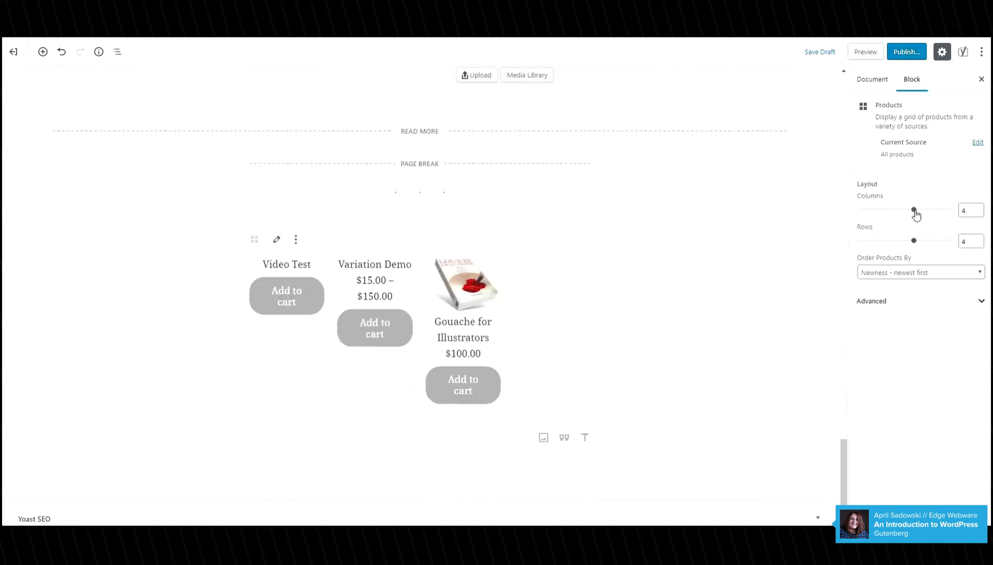
{"action": "left_click_drag", "start_coordinate": [914, 212], "coordinate": [886, 211]}
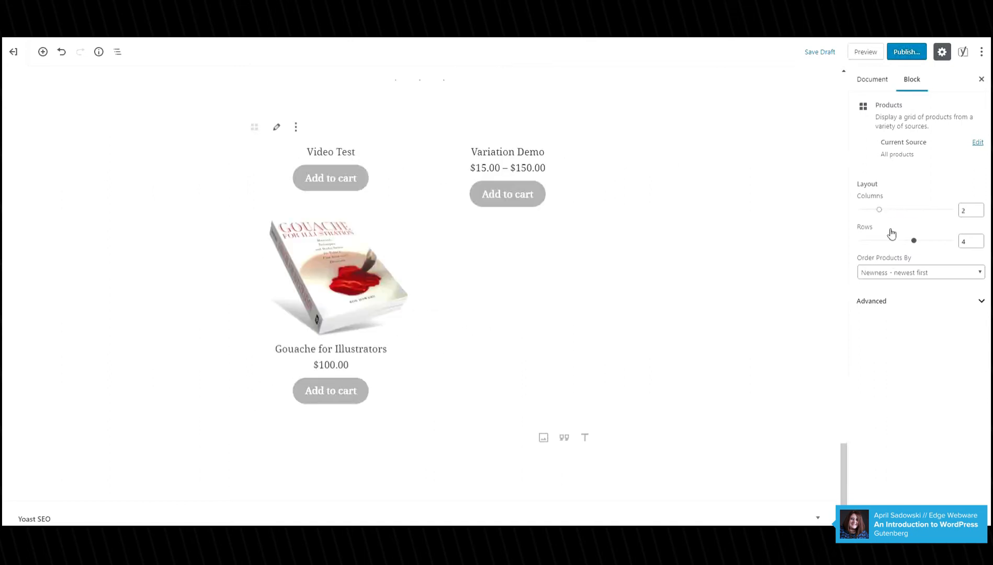
{"action": "left_click_drag", "start_coordinate": [920, 245], "coordinate": [881, 246]}
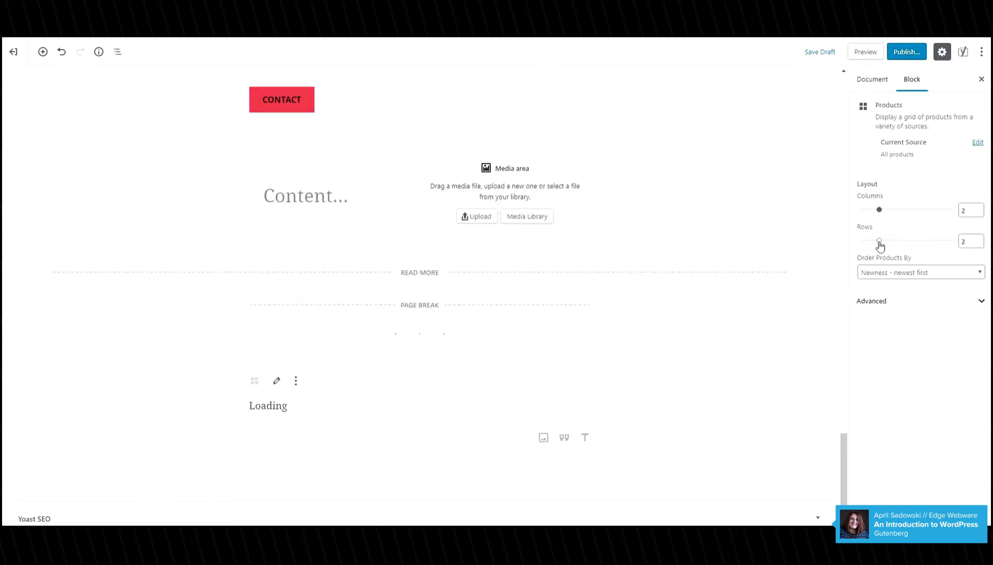
Add a Products by Category widget block below the Products block, choose the Books category and expand its ordering settings.
{"action": "left_click", "coordinate": [890, 272]}
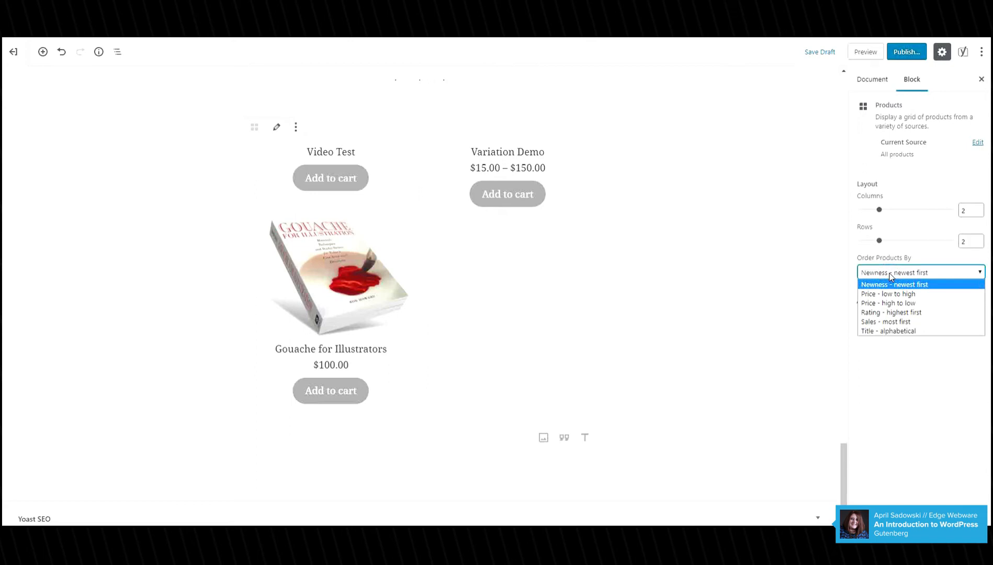
{"action": "left_click", "coordinate": [226, 438]}
{"action": "scroll", "coordinate": [268, 377], "scroll_direction": "down", "scroll_amount": 5}
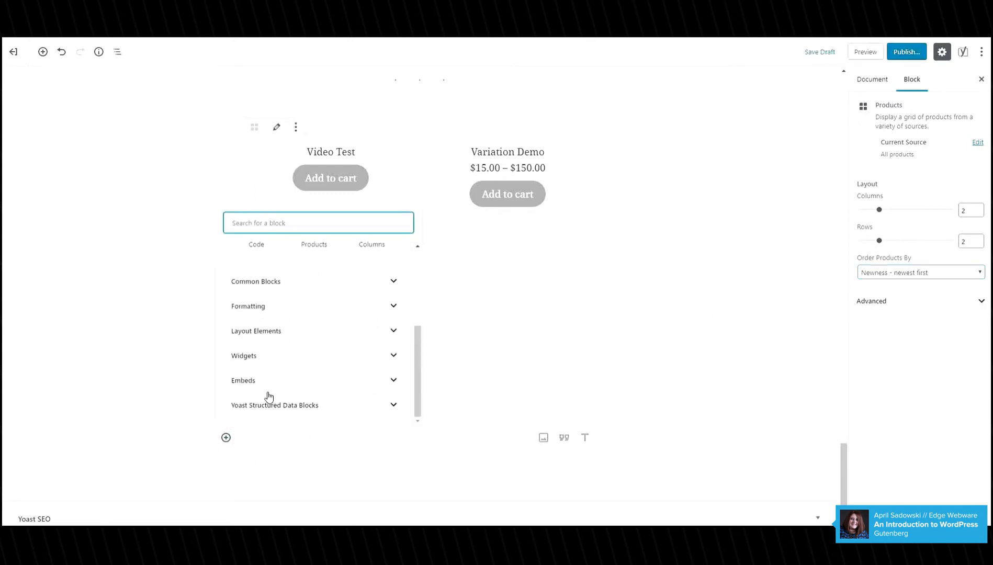
{"action": "left_click", "coordinate": [268, 357]}
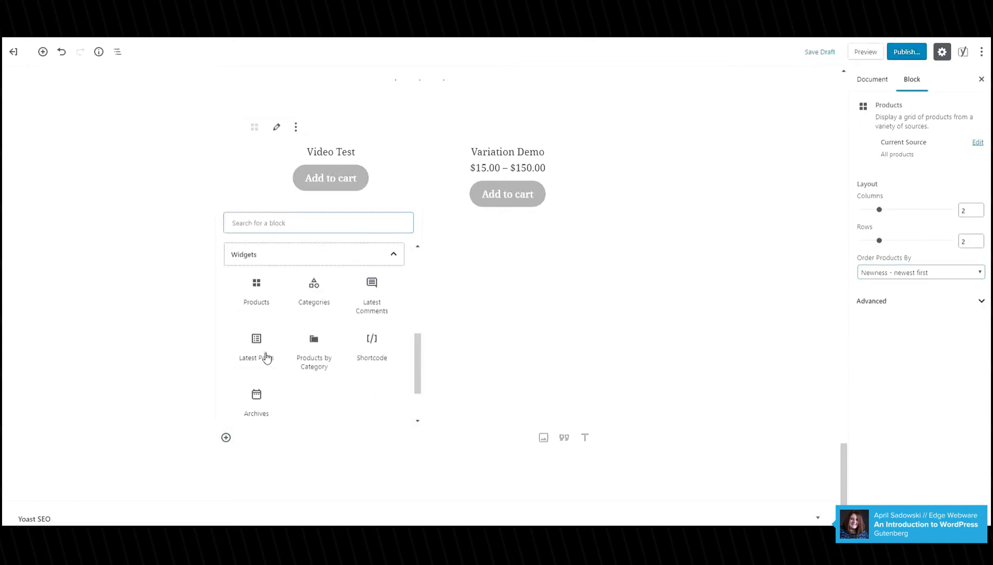
{"action": "left_click", "coordinate": [301, 357]}
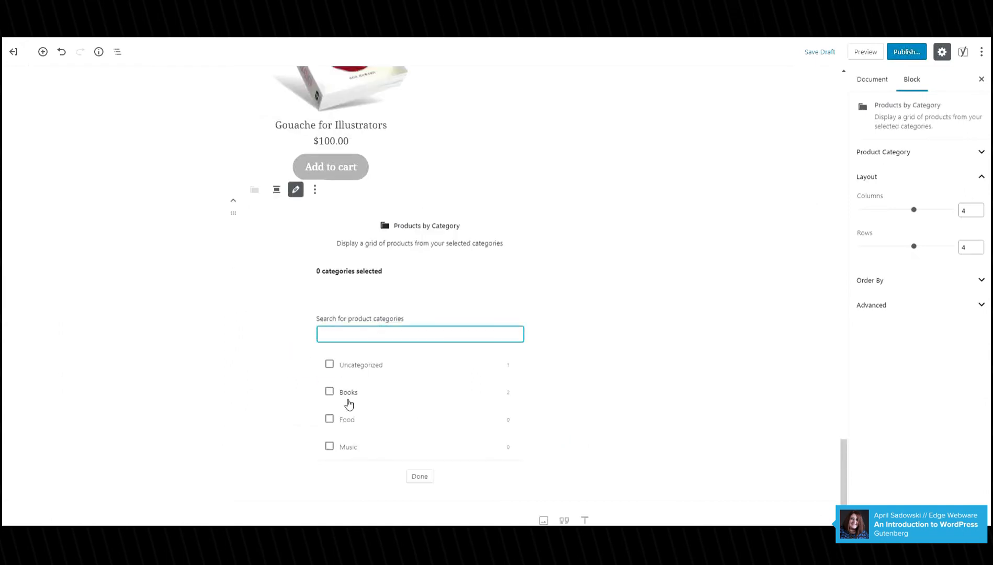
{"action": "left_click", "coordinate": [348, 399]}
{"action": "left_click", "coordinate": [419, 476]}
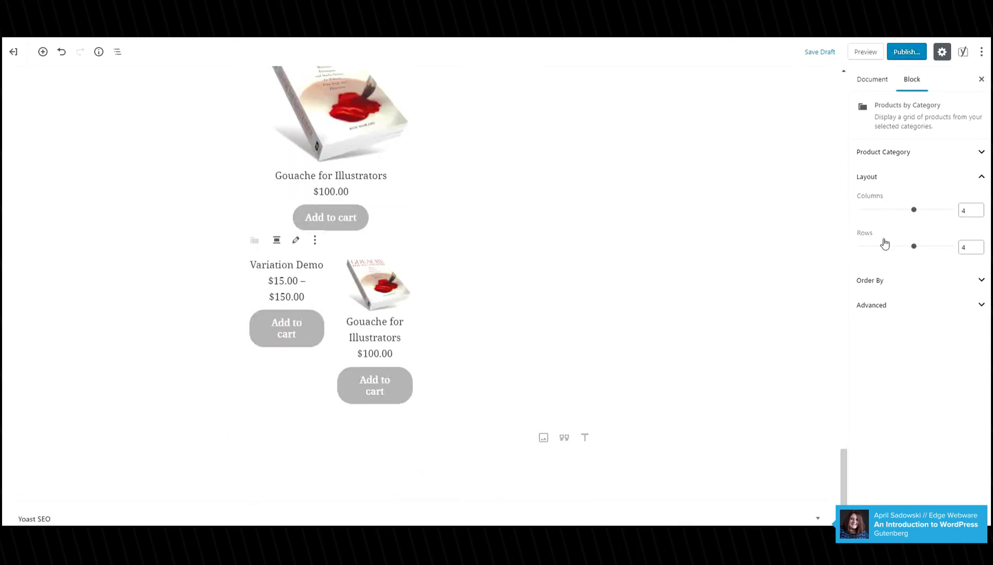
{"action": "left_click", "coordinate": [896, 283]}
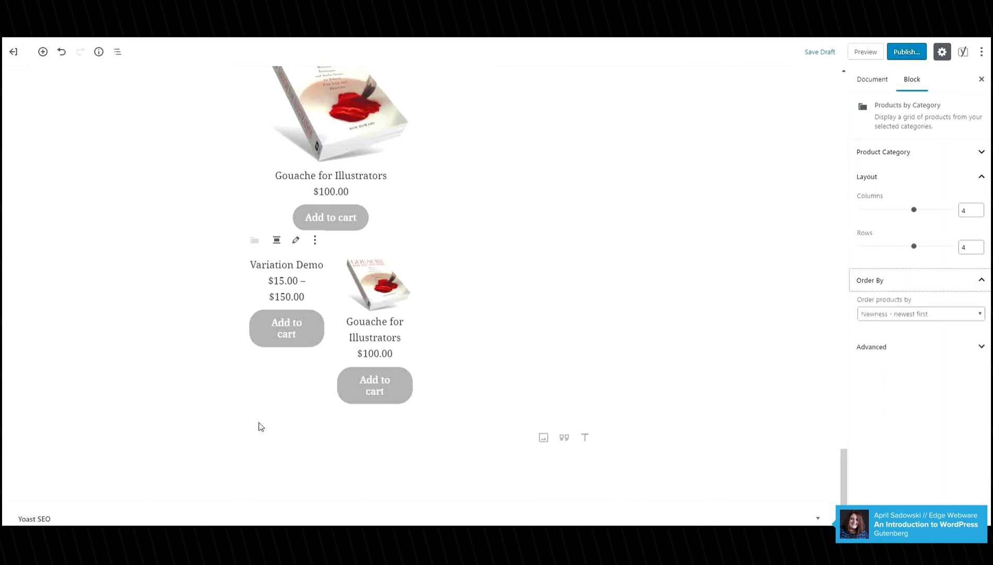
Add an empty Shortcode widget block below the Products by Category block.
{"action": "left_click", "coordinate": [225, 438]}
{"action": "scroll", "coordinate": [310, 372], "scroll_direction": "down", "scroll_amount": 3}
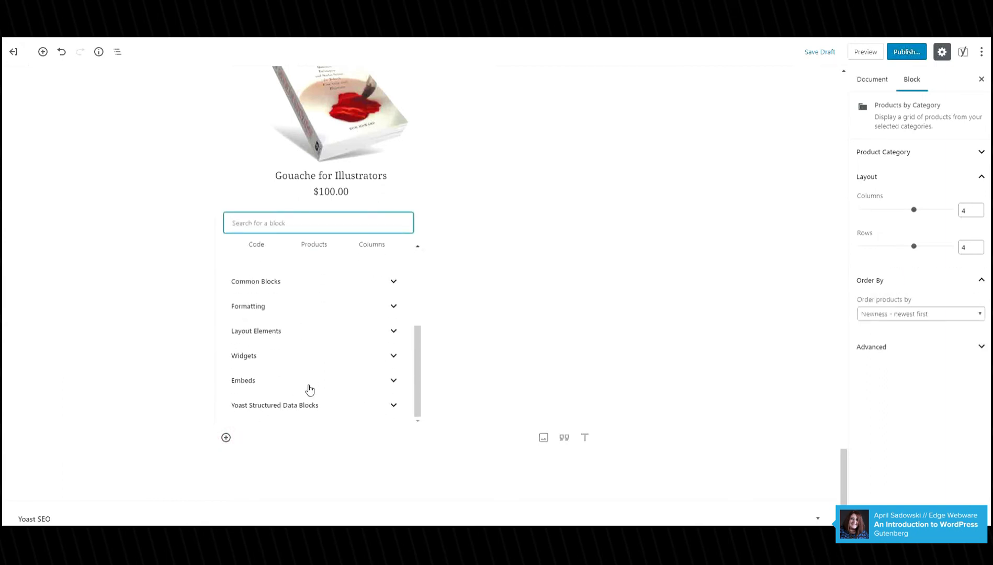
{"action": "left_click", "coordinate": [264, 357]}
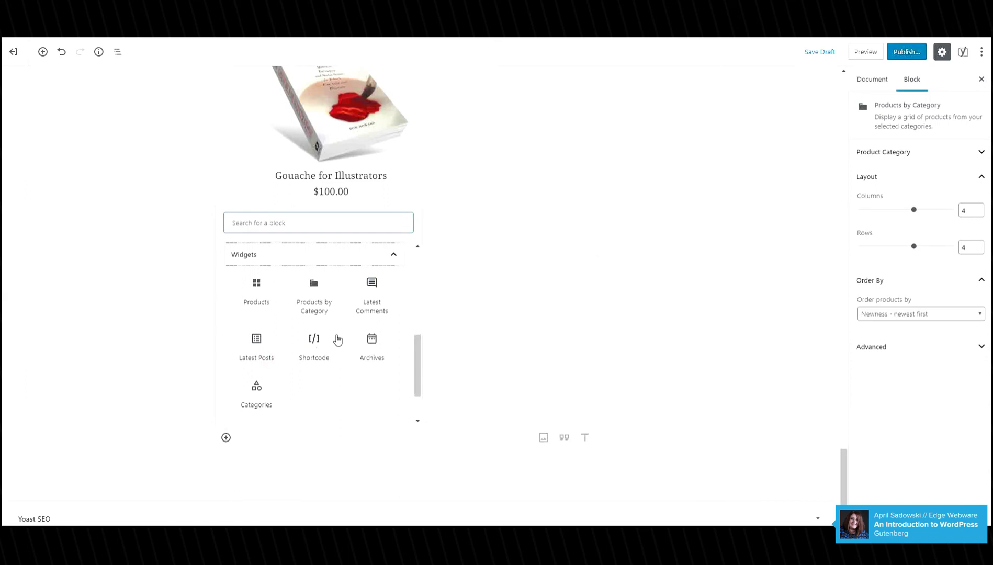
{"action": "left_click", "coordinate": [329, 345]}
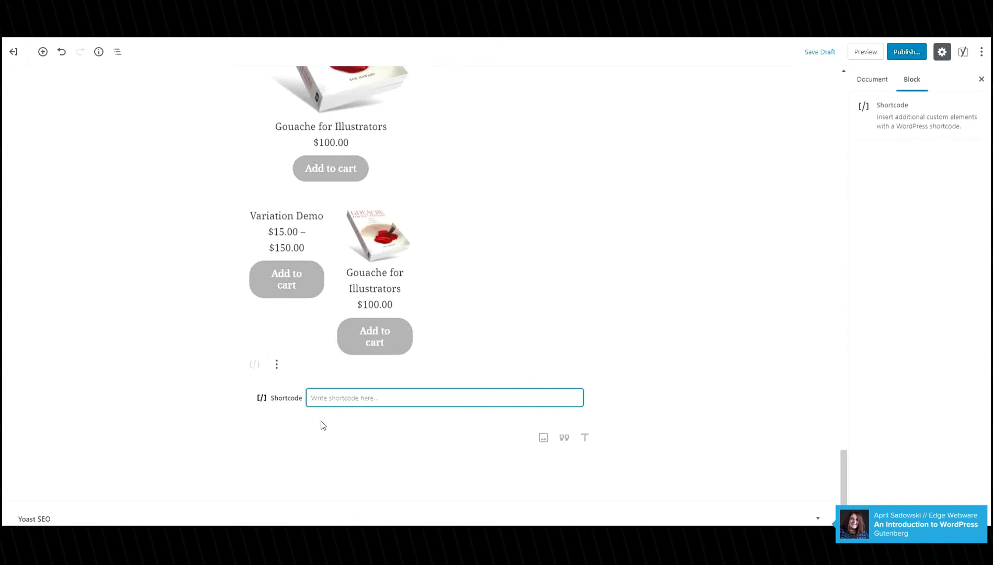
Add an Archives widget block below the shortcode, with post counts shown and displayed as a dropdown.
{"action": "left_click", "coordinate": [225, 438]}
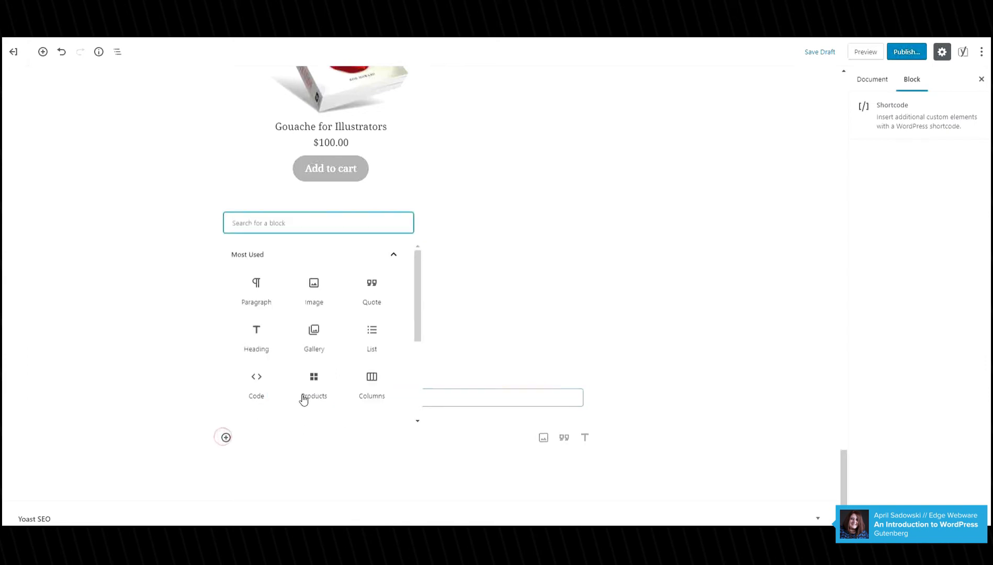
{"action": "scroll", "coordinate": [303, 400], "scroll_direction": "down", "scroll_amount": 5}
{"action": "left_click", "coordinate": [257, 359]}
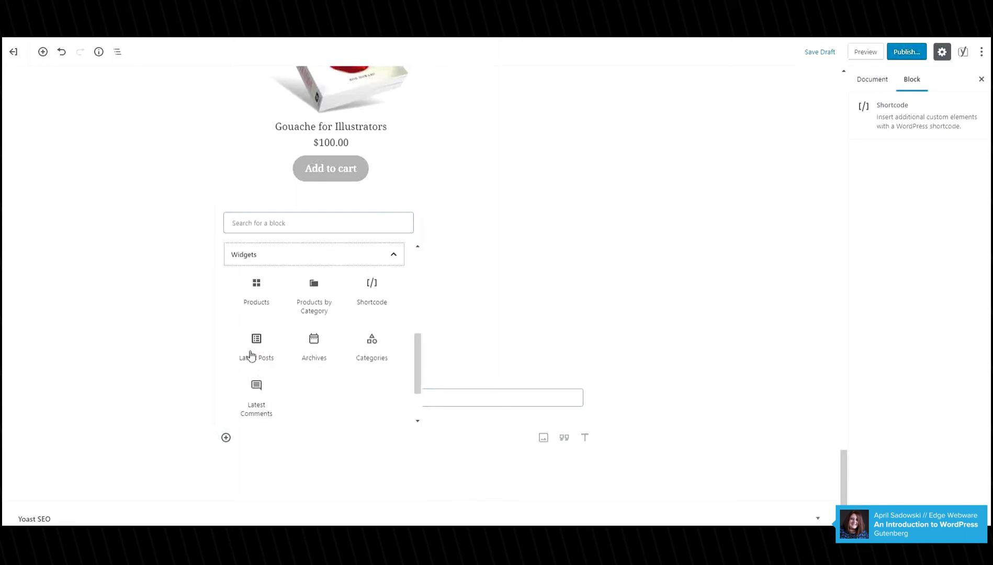
{"action": "left_click", "coordinate": [306, 348]}
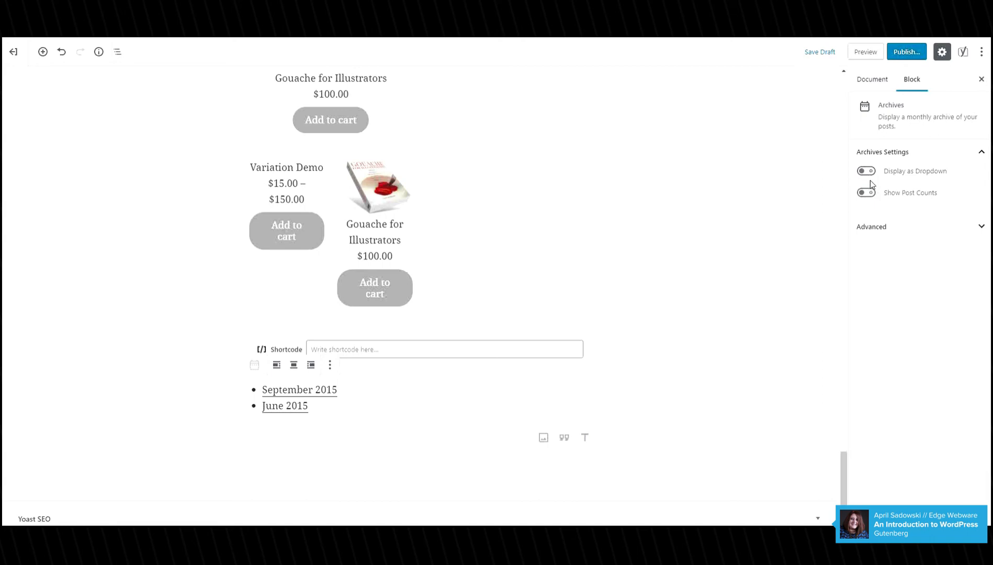
{"action": "left_click", "coordinate": [866, 193]}
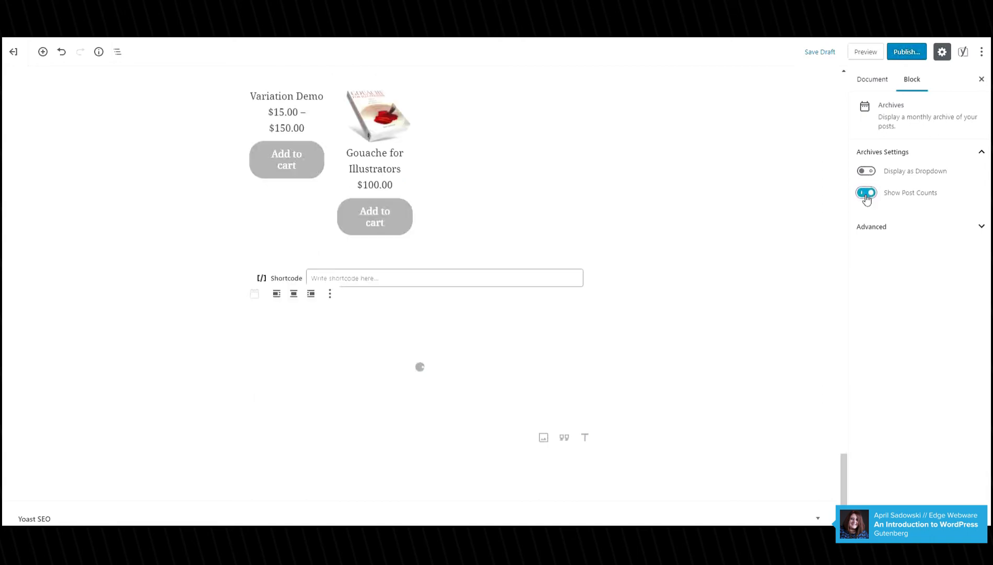
{"action": "left_click", "coordinate": [866, 171]}
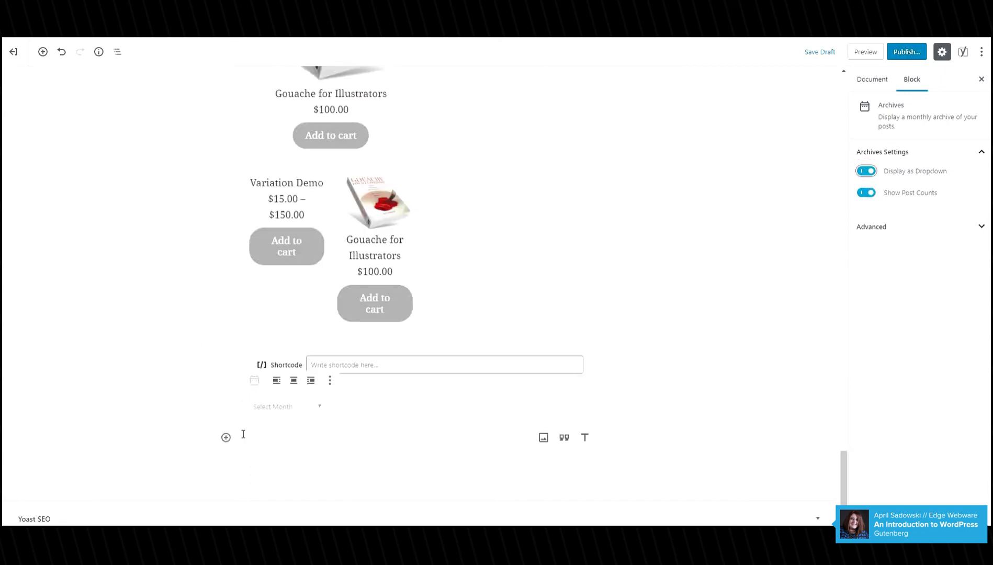
Add a Categories widget block below the Archives block.
{"action": "left_click", "coordinate": [226, 438]}
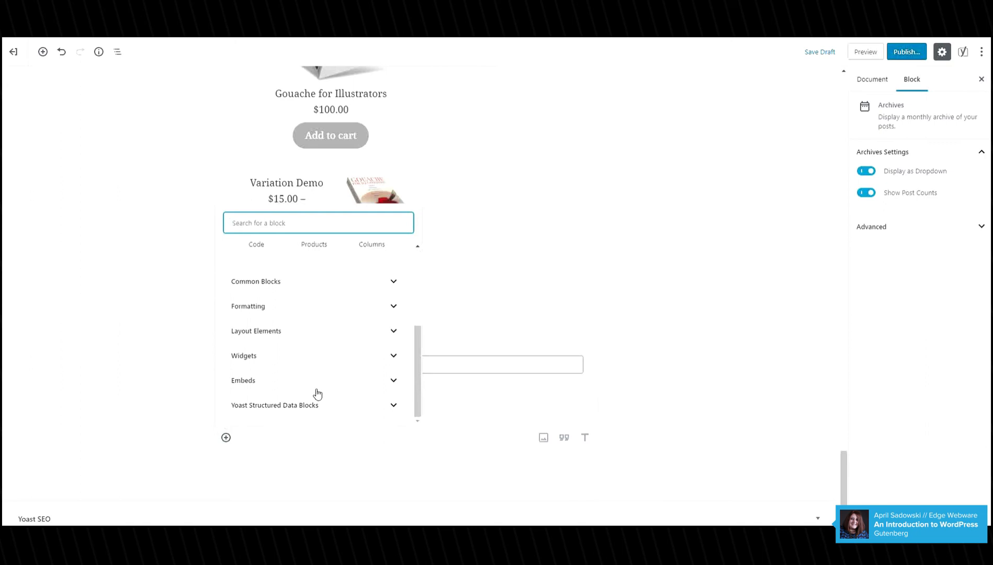
{"action": "left_click", "coordinate": [257, 361]}
{"action": "left_click", "coordinate": [312, 365]}
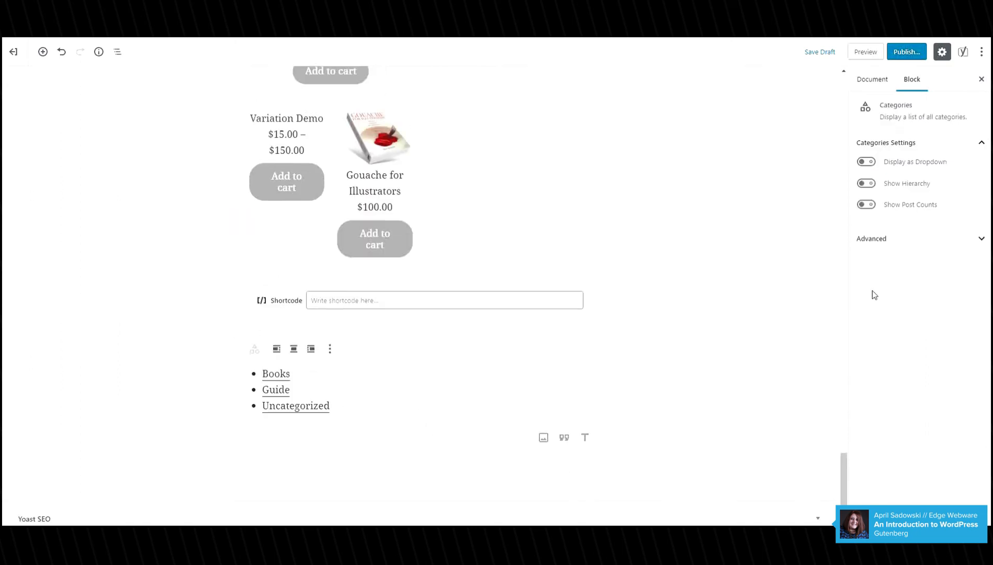
Turn on post counts, hierarchy and dropdown display for the Categories block.
{"action": "left_click", "coordinate": [867, 205]}
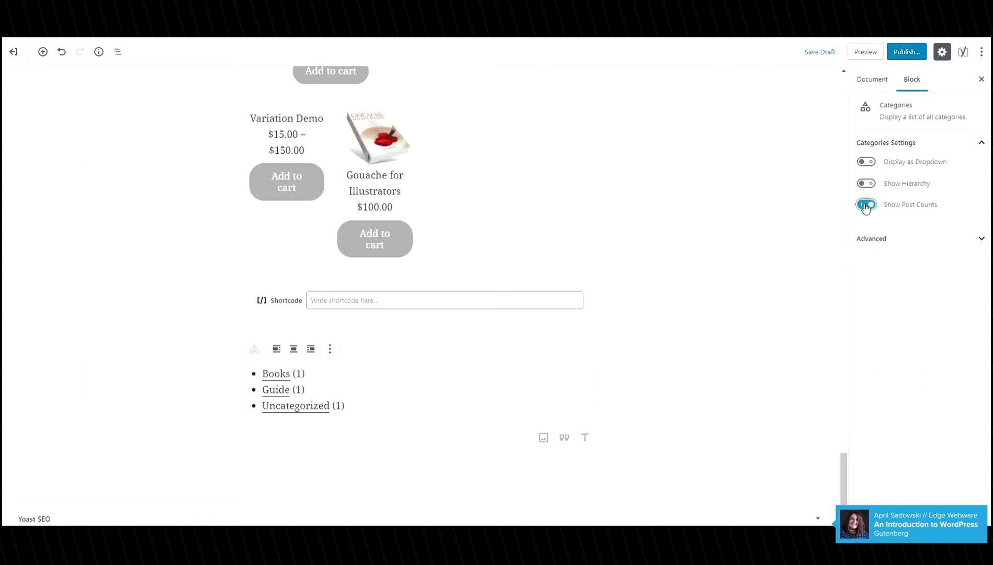
{"action": "left_click", "coordinate": [867, 163]}
{"action": "left_click", "coordinate": [866, 162]}
{"action": "left_click", "coordinate": [867, 185]}
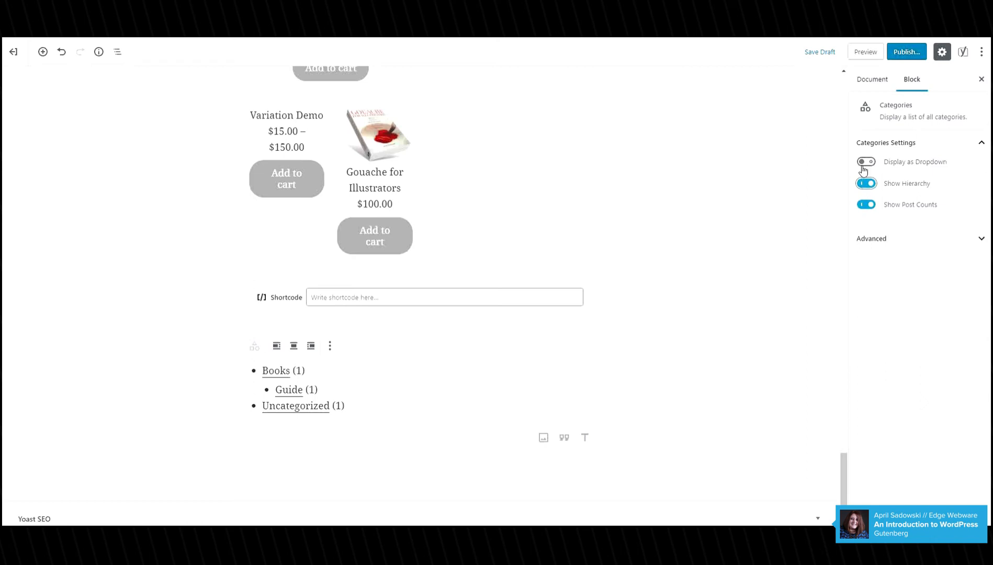
{"action": "left_click", "coordinate": [865, 163]}
Add a Latest Comments widget block below the Categories block.
{"action": "left_click", "coordinate": [226, 437]}
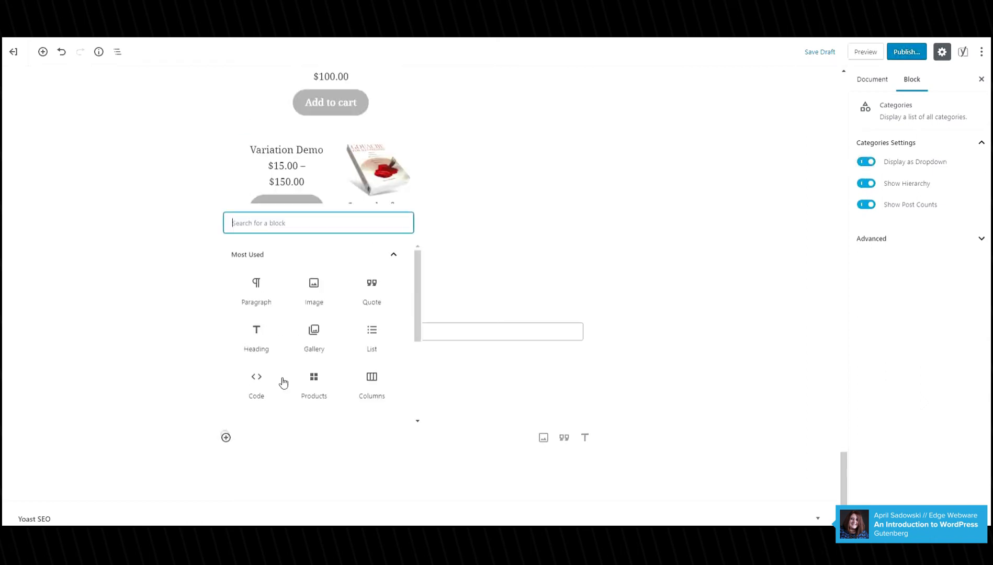
{"action": "scroll", "coordinate": [283, 383], "scroll_direction": "down", "scroll_amount": 5}
{"action": "left_click", "coordinate": [256, 355]}
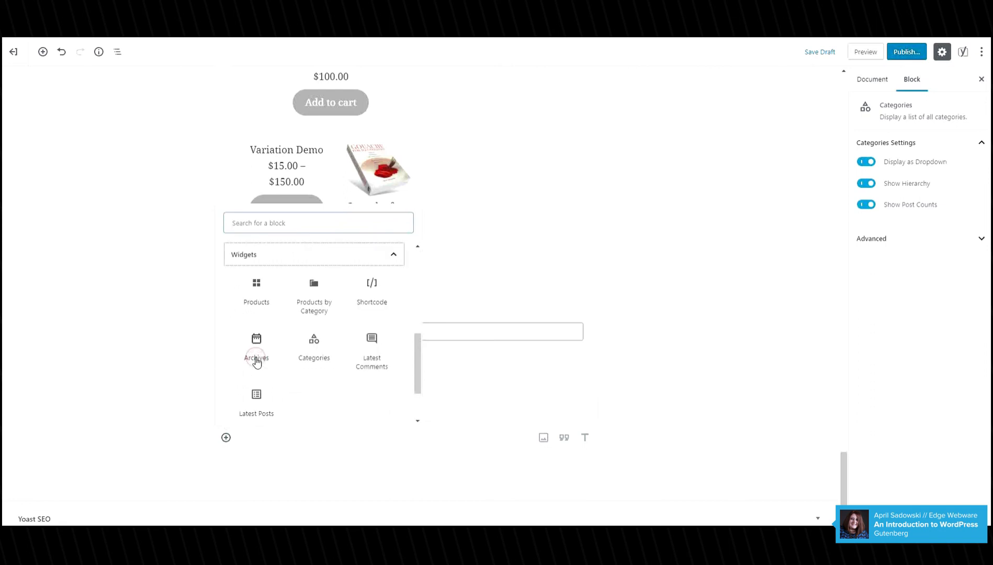
{"action": "left_click", "coordinate": [369, 358]}
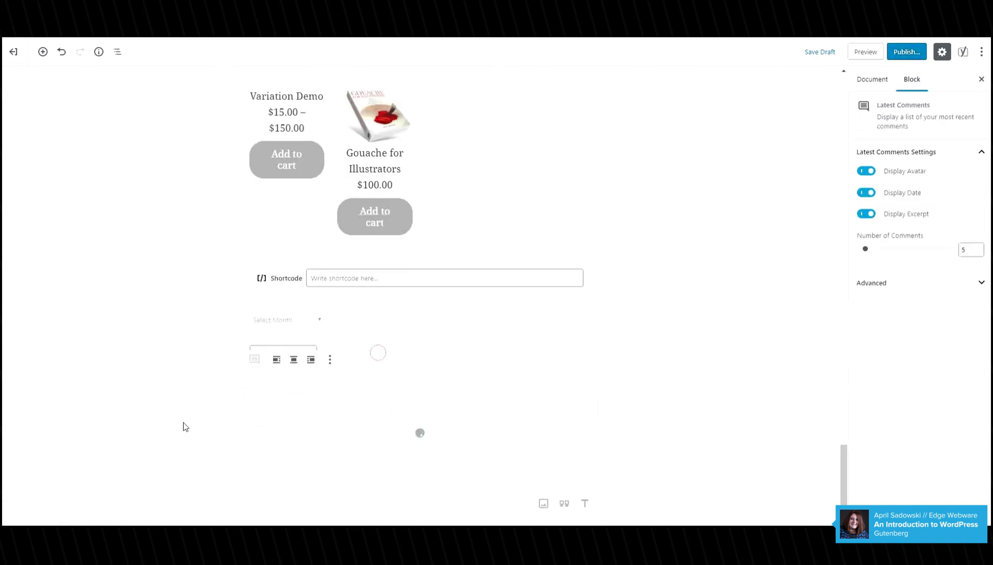
{"action": "scroll", "coordinate": [238, 501], "scroll_direction": "down", "scroll_amount": 2}
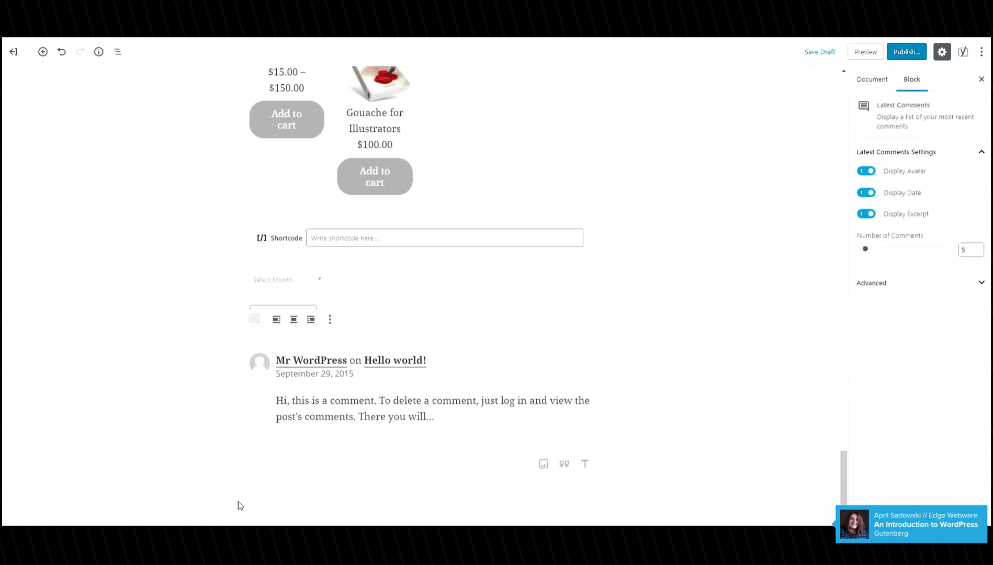
Add a Latest Posts widget block below the Latest Comments block.
{"action": "left_click", "coordinate": [226, 439]}
{"action": "scroll", "coordinate": [293, 369], "scroll_direction": "down", "scroll_amount": 5}
{"action": "left_click", "coordinate": [269, 360]}
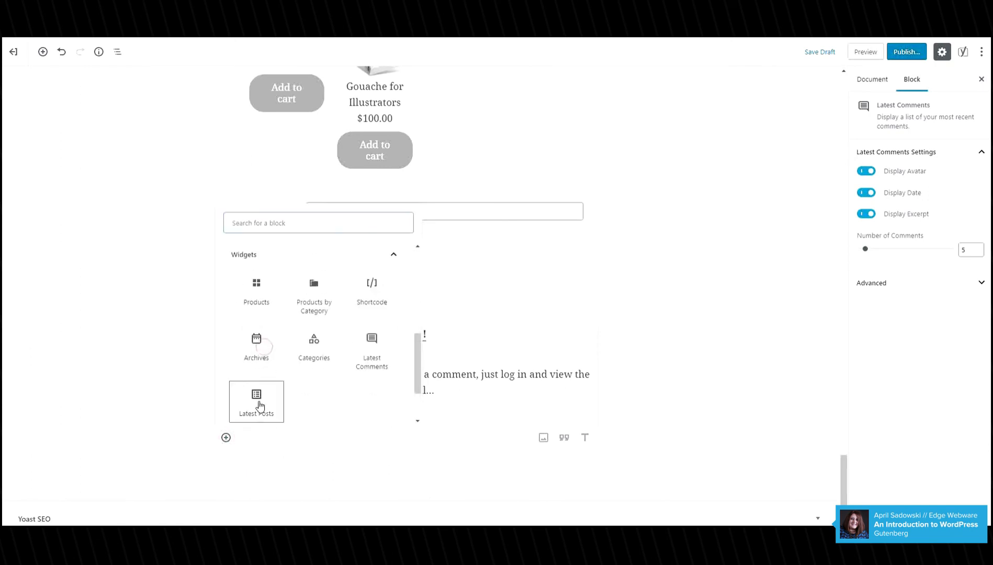
{"action": "left_click", "coordinate": [256, 401]}
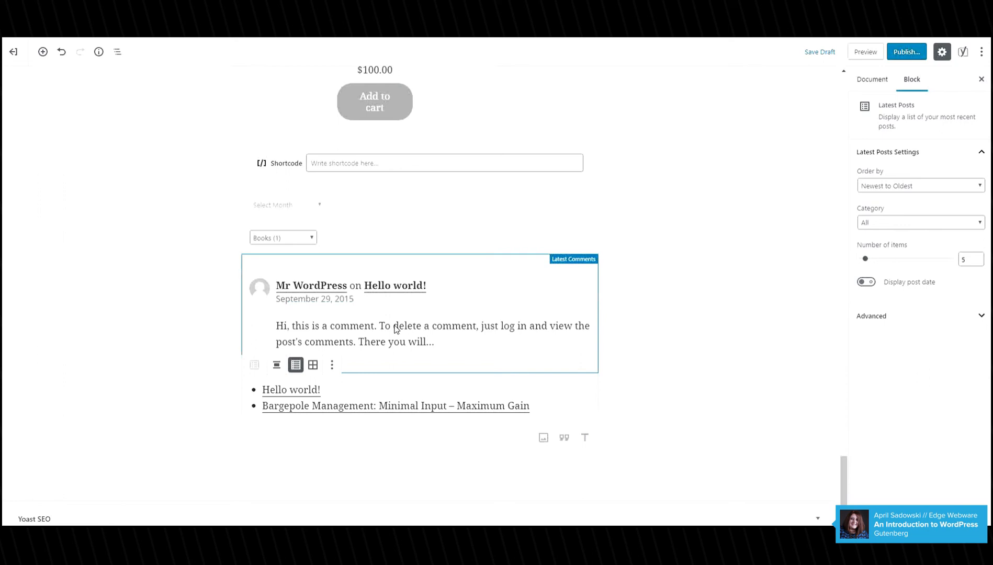
Turn off the avatar, date and excerpt in the Latest Comments block.
{"action": "left_click", "coordinate": [395, 329]}
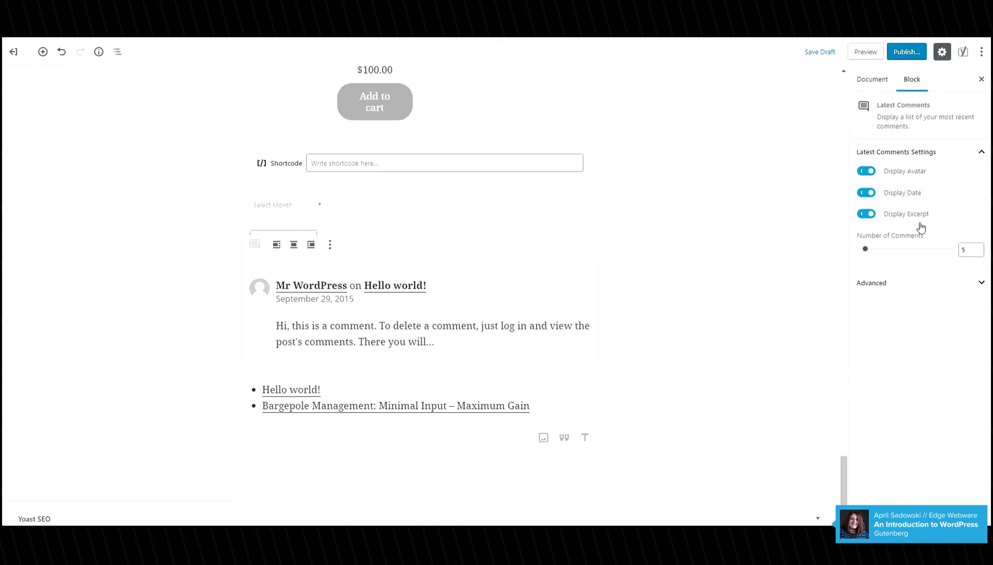
{"action": "left_click", "coordinate": [866, 171]}
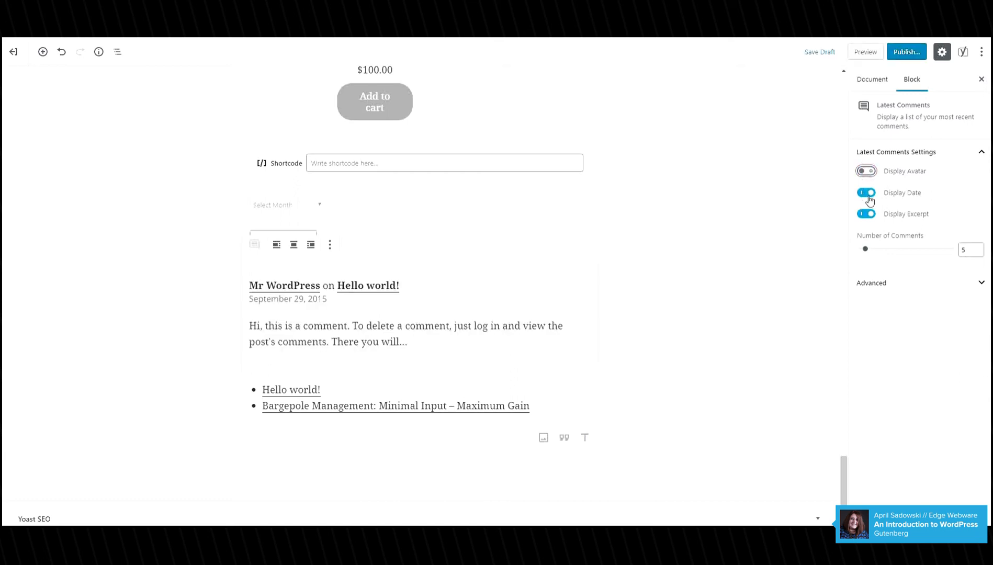
{"action": "left_click", "coordinate": [866, 194]}
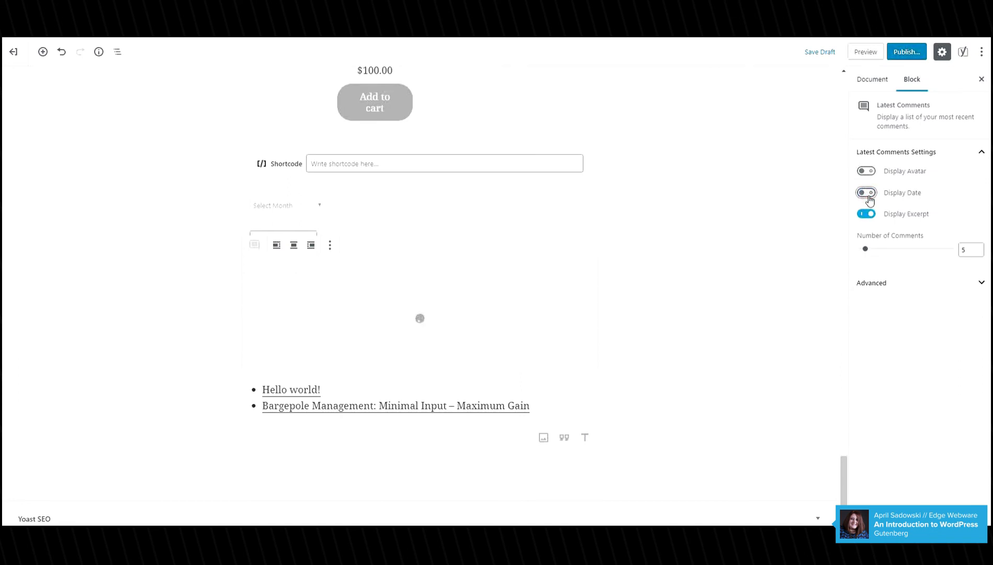
{"action": "left_click", "coordinate": [867, 214]}
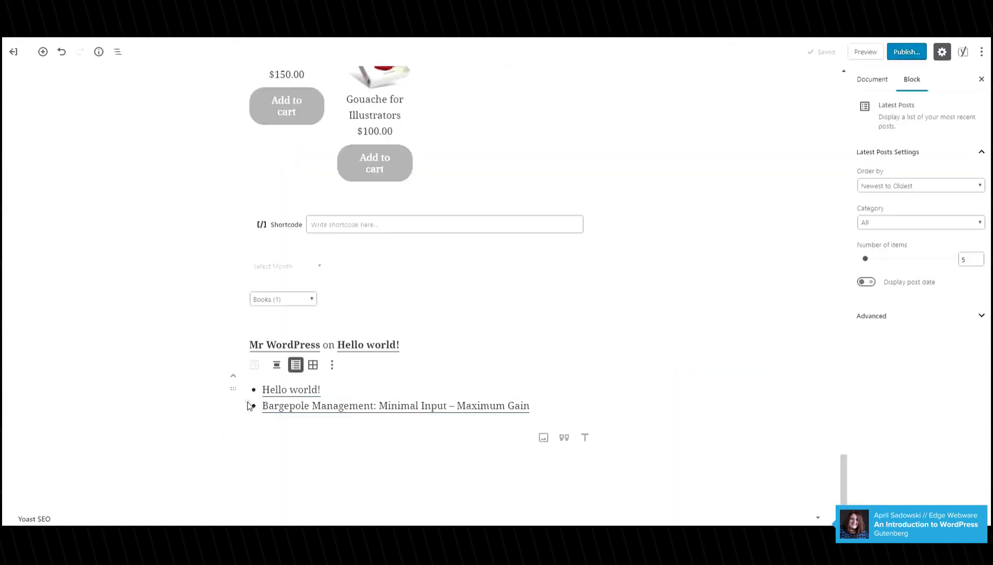
Review the Latest Posts block's order and category options, and turn on its post date display.
{"action": "left_click", "coordinate": [248, 404]}
{"action": "left_click", "coordinate": [901, 185]}
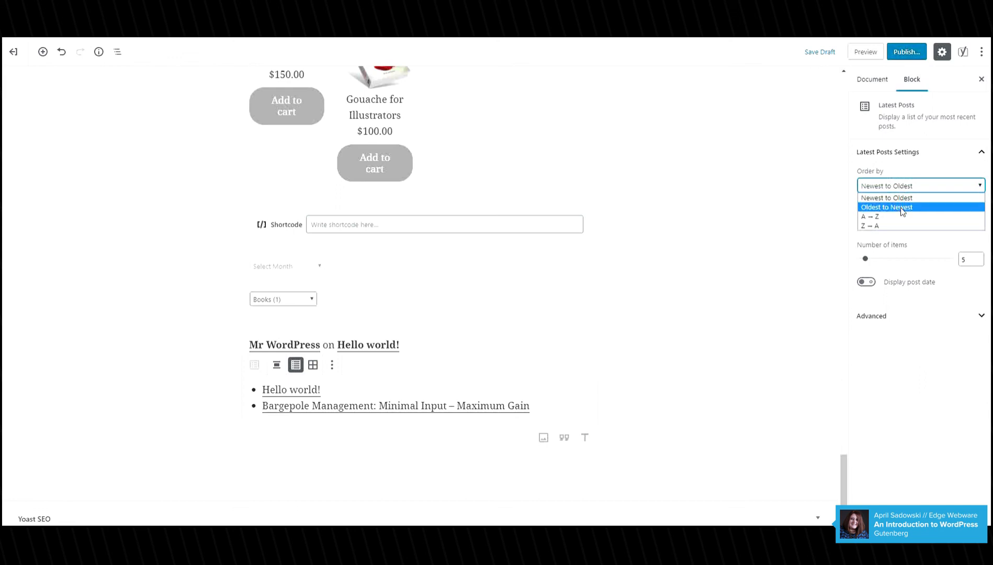
{"action": "left_click", "coordinate": [854, 232]}
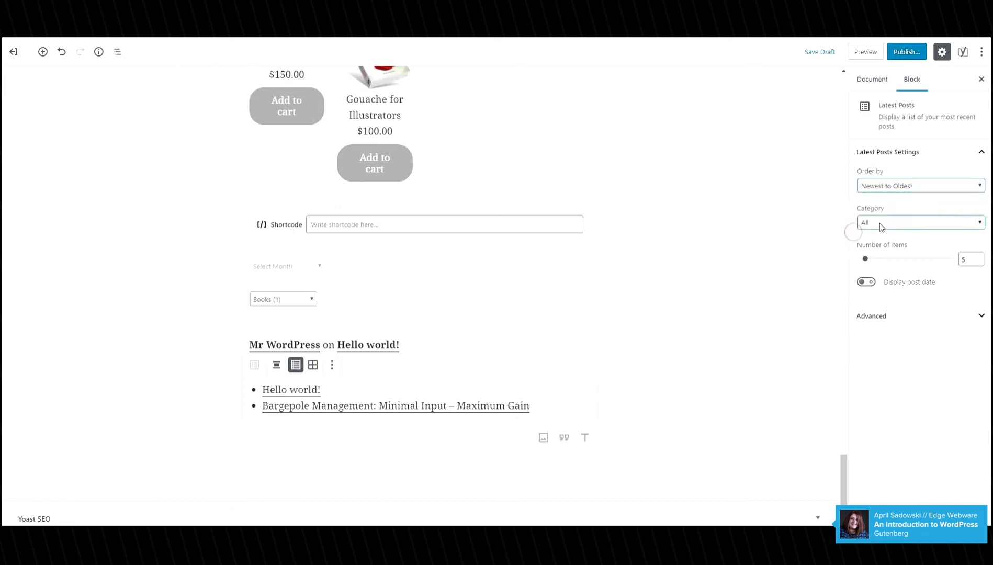
{"action": "left_click", "coordinate": [880, 223]}
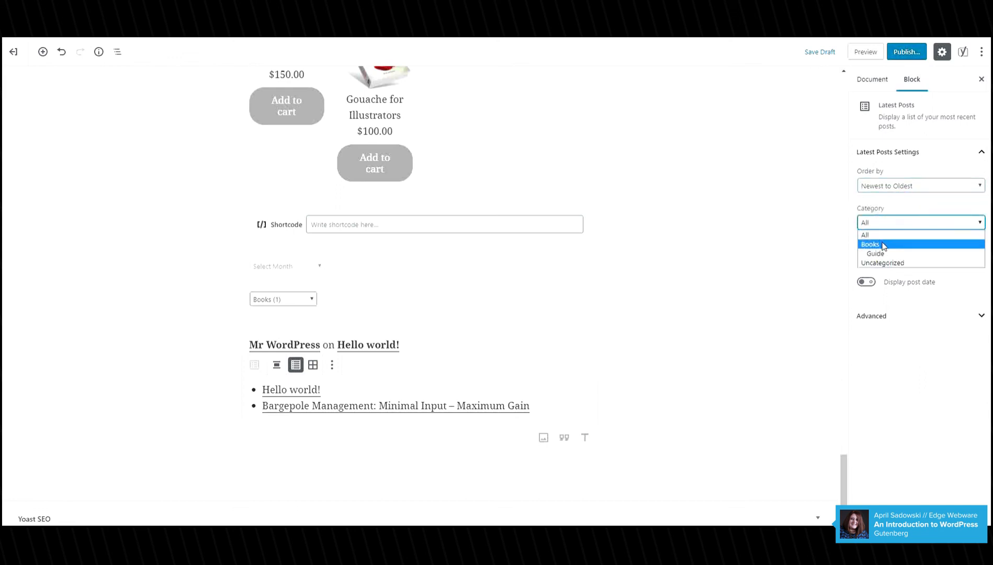
{"action": "left_click", "coordinate": [852, 207]}
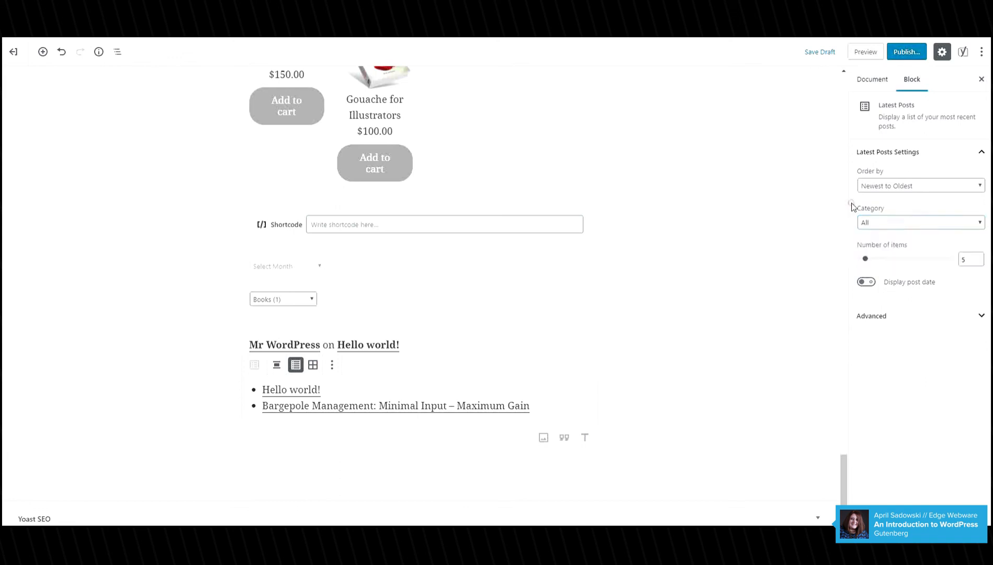
{"action": "left_click", "coordinate": [866, 282]}
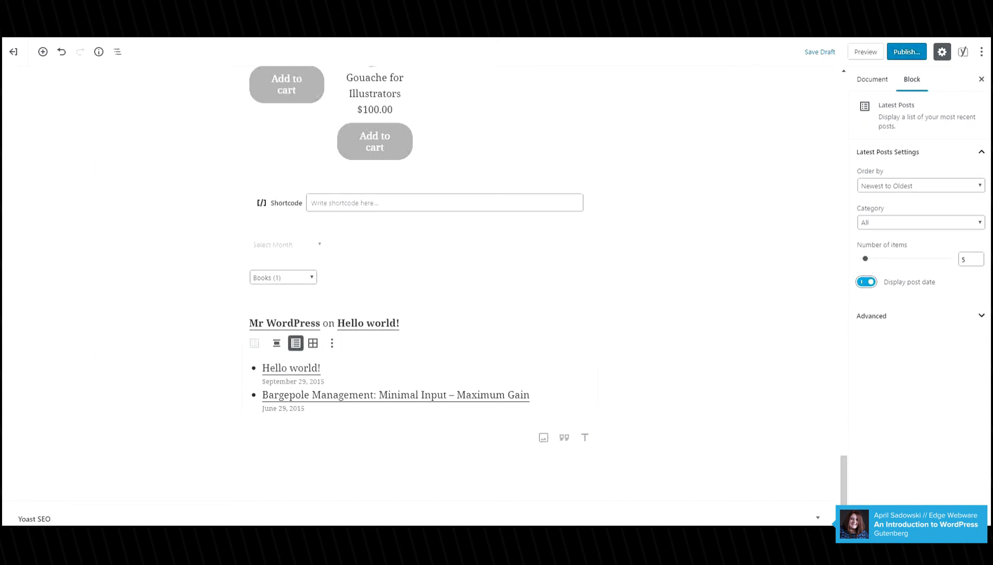
Add a Spotify embed block below the Latest Posts block and embed the copied Spotify URL in it.
{"action": "left_click", "coordinate": [226, 438]}
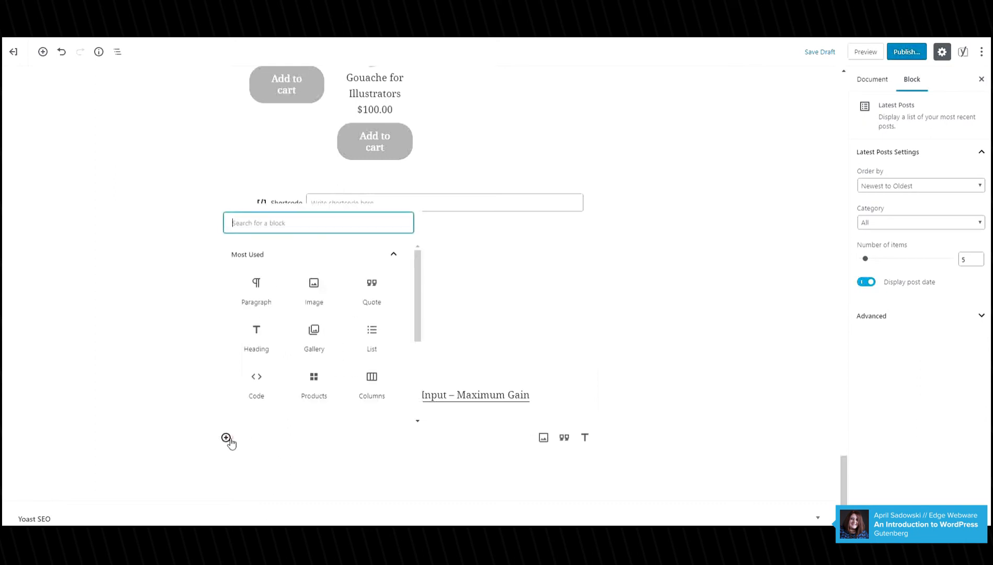
{"action": "scroll", "coordinate": [285, 387], "scroll_direction": "down", "scroll_amount": 5}
{"action": "left_click", "coordinate": [283, 384]}
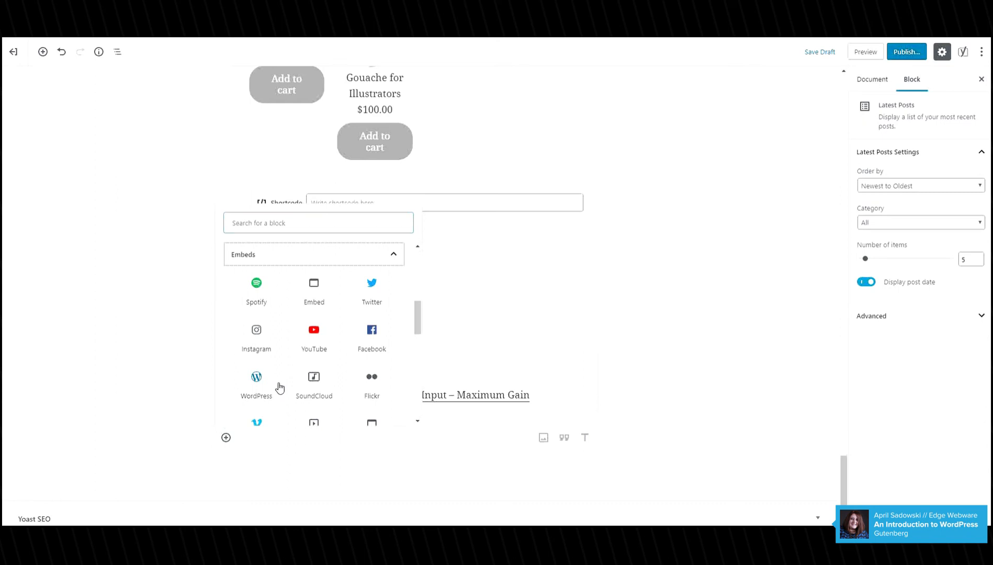
{"action": "left_click", "coordinate": [257, 299]}
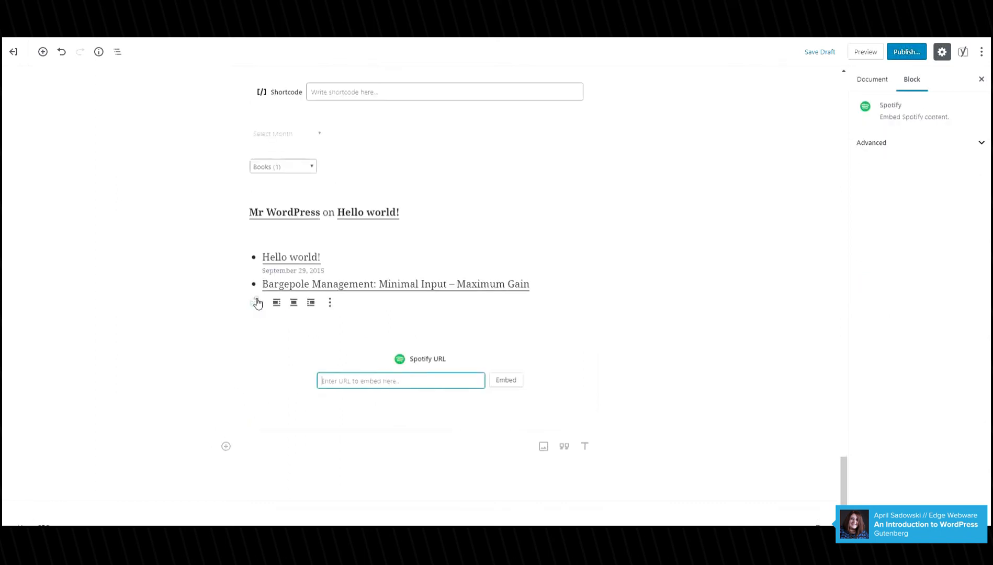
{"action": "right_click", "coordinate": [342, 380]}
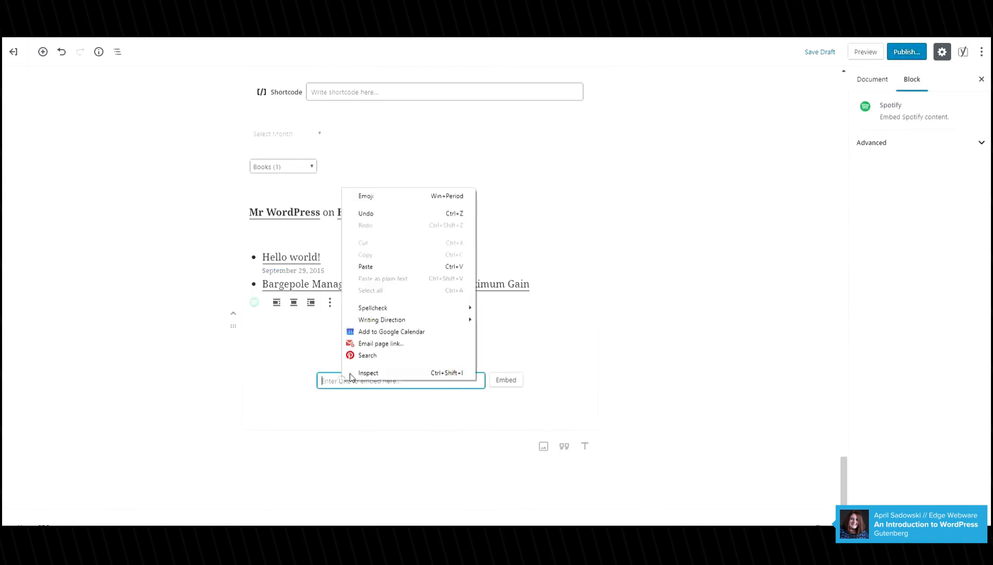
{"action": "left_click", "coordinate": [377, 272]}
{"action": "left_click", "coordinate": [518, 382]}
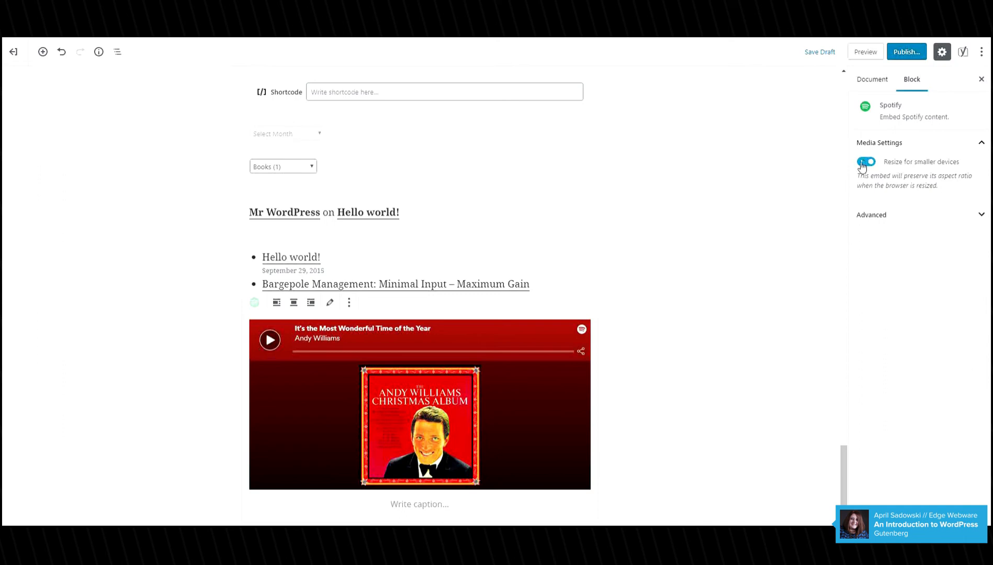
Browse the available embed blocks and add an Instagram embed block below the Spotify embed.
{"action": "scroll", "coordinate": [421, 285], "scroll_direction": "down", "scroll_amount": 2}
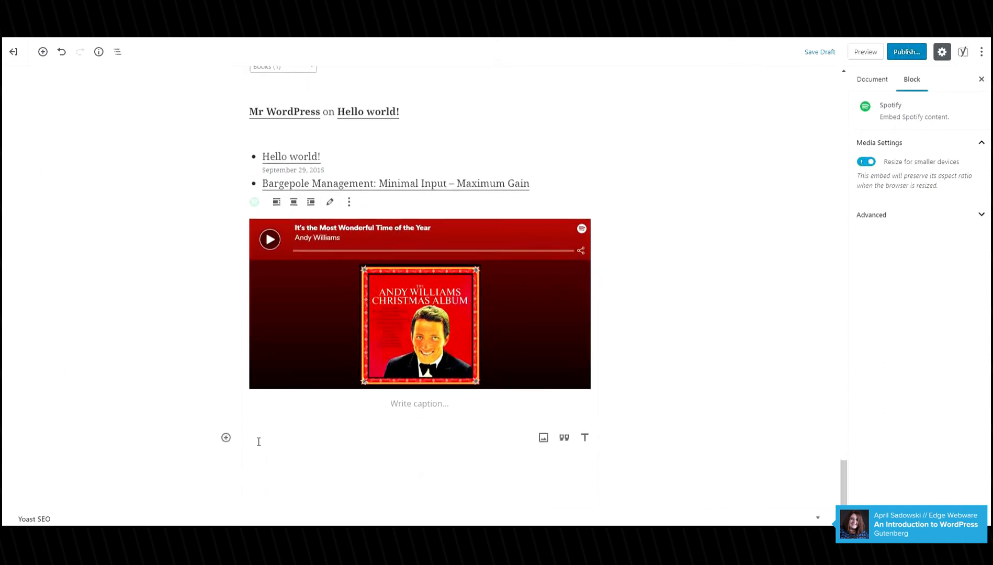
{"action": "left_click", "coordinate": [227, 438]}
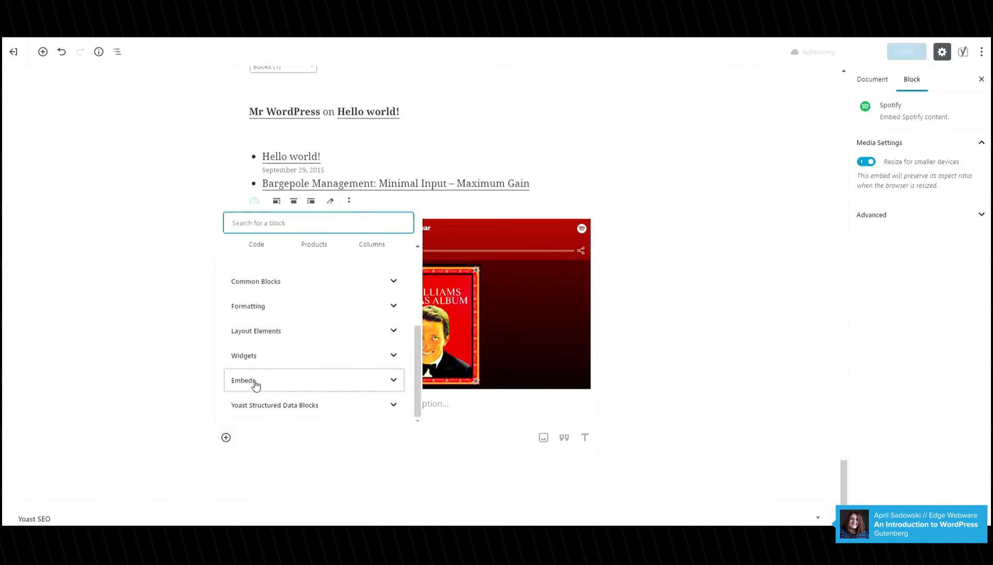
{"action": "left_click", "coordinate": [278, 379]}
{"action": "scroll", "coordinate": [291, 360], "scroll_direction": "down", "scroll_amount": 3}
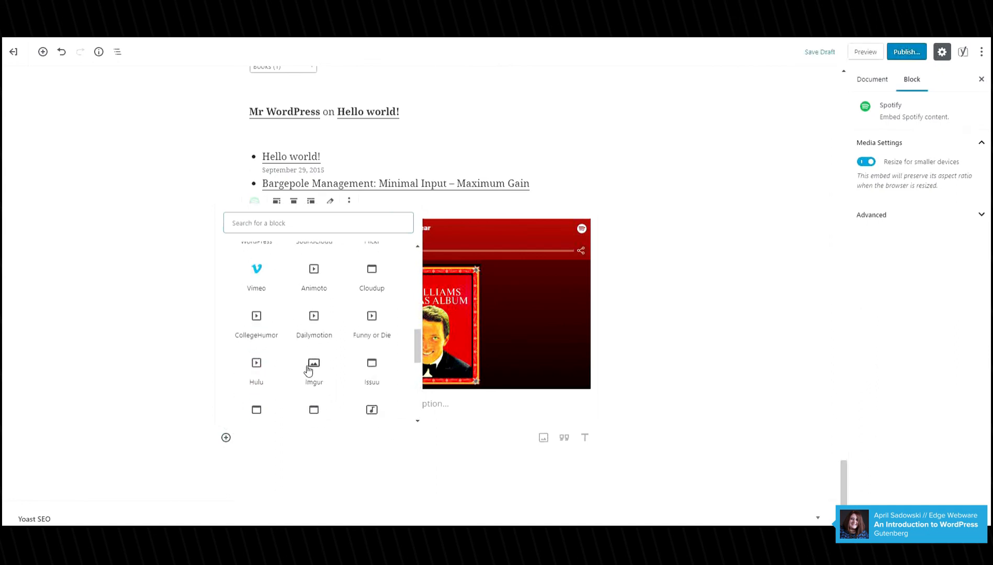
{"action": "scroll", "coordinate": [302, 367], "scroll_direction": "up", "scroll_amount": 2}
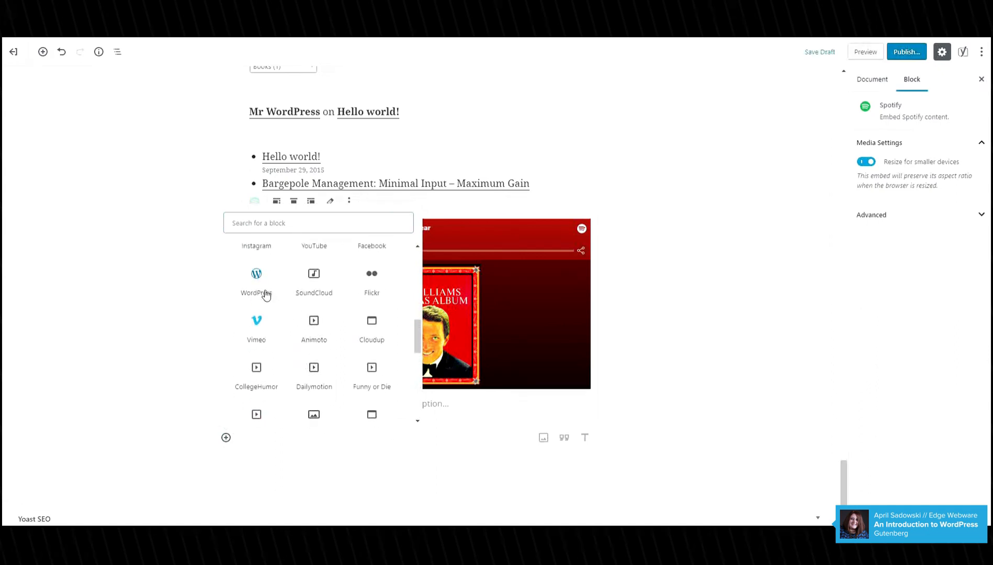
{"action": "scroll", "coordinate": [264, 291], "scroll_direction": "up", "scroll_amount": 1}
{"action": "left_click", "coordinate": [262, 289]}
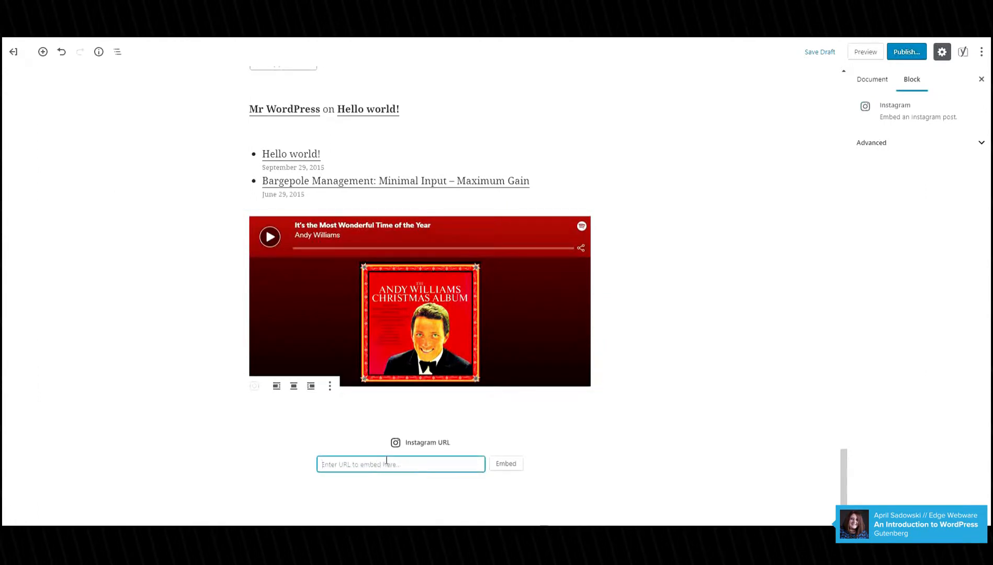
Remove the empty Instagram embed block below the Spotify embed.
{"action": "scroll", "coordinate": [308, 470], "scroll_direction": "down", "scroll_amount": 1}
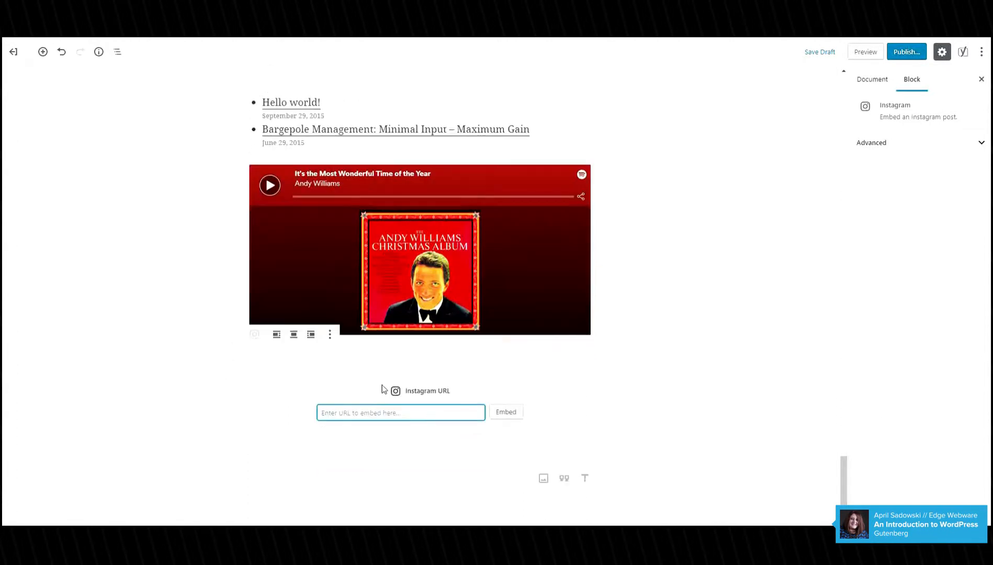
{"action": "left_click", "coordinate": [330, 335]}
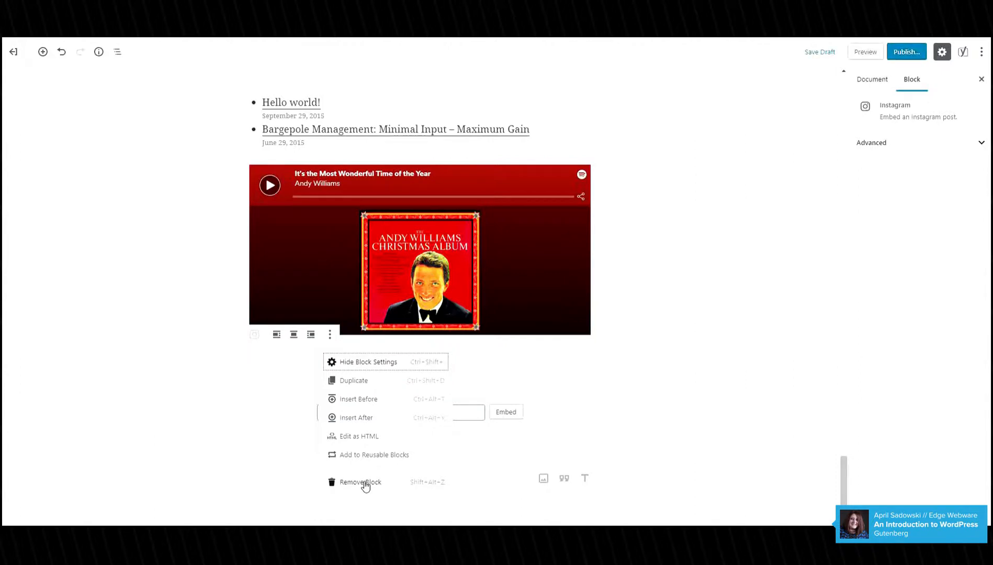
{"action": "left_click", "coordinate": [361, 482]}
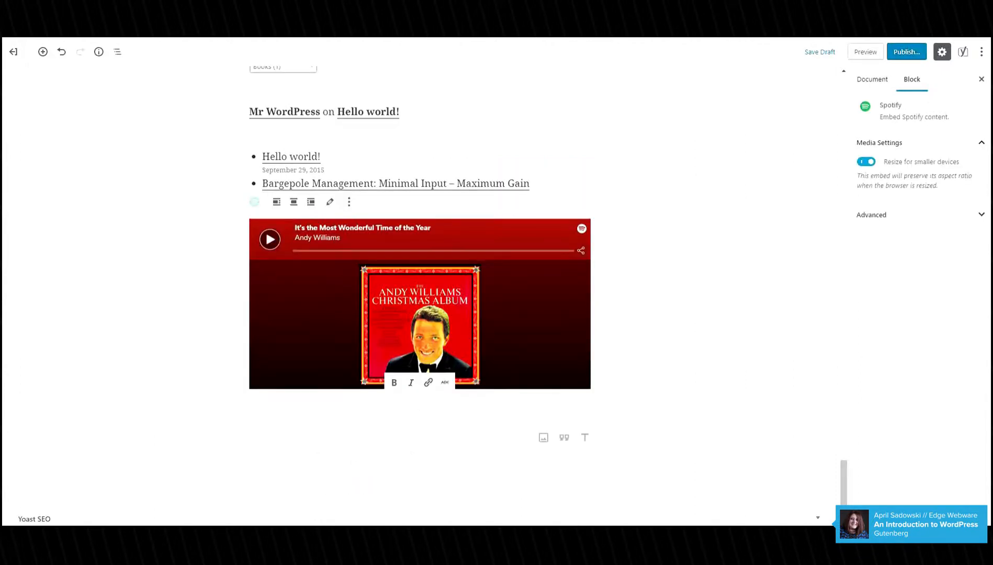